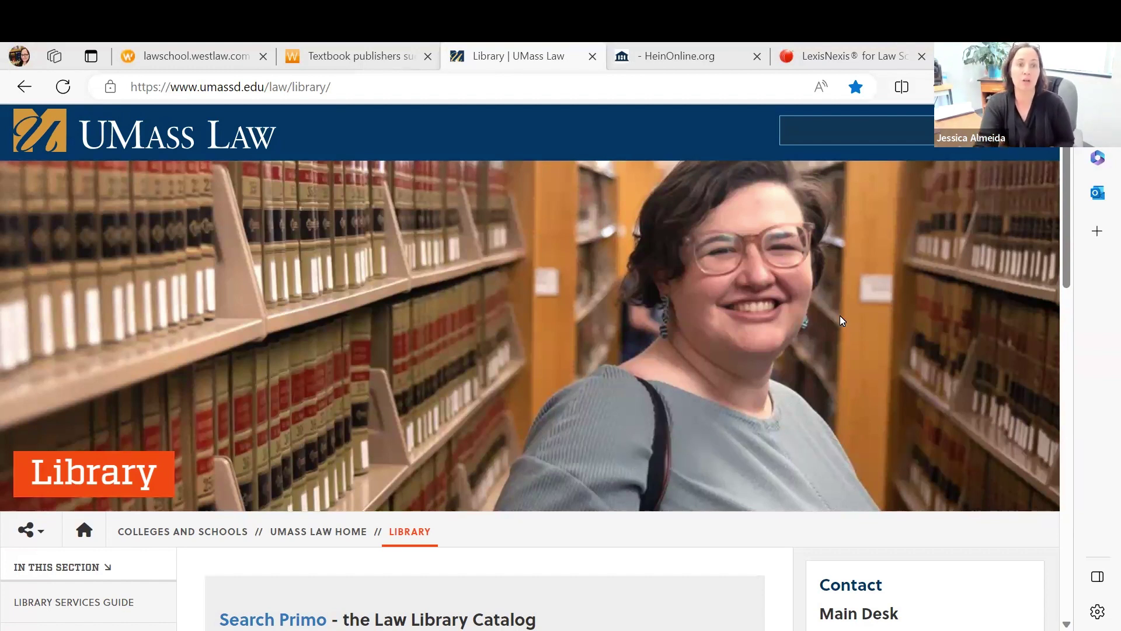
- Open TWEN from the Westlaw law school site and enter the Scholarly Research for Law Students course
left_click(189, 56)
mouse_move(564, 125)
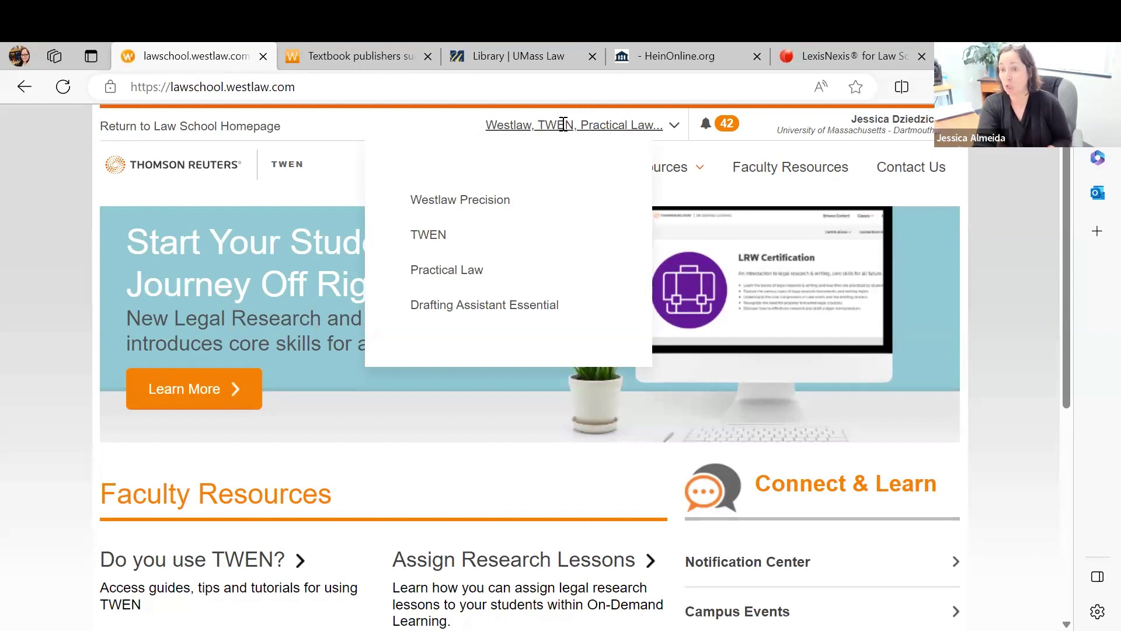
left_click(432, 234)
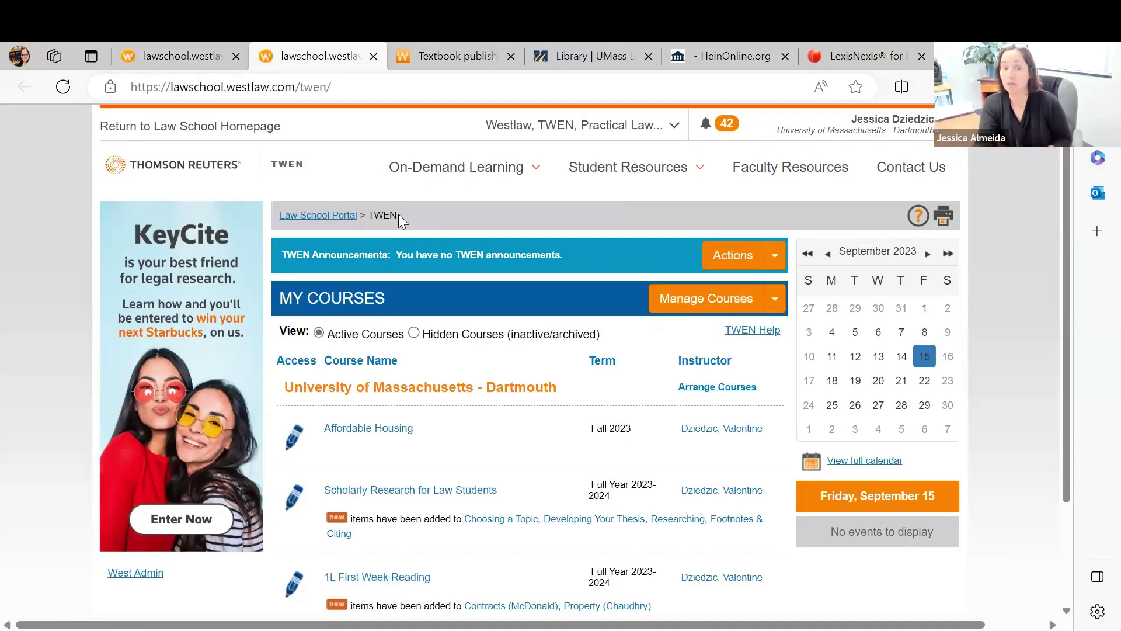
scroll(467, 362, "down", 2)
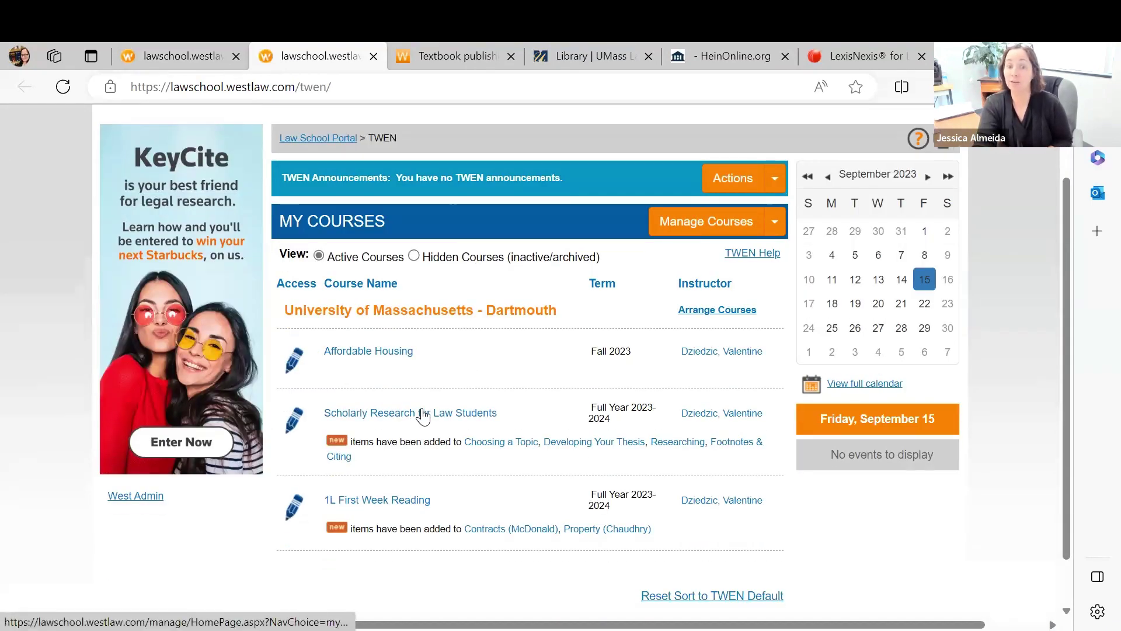
left_click(424, 407)
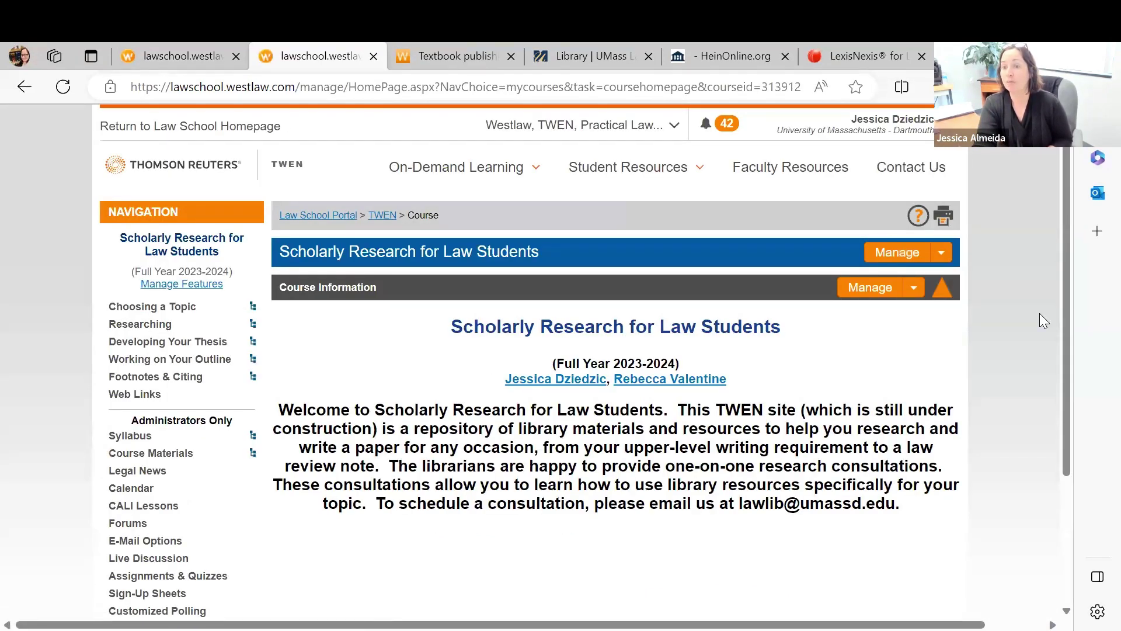
- Switch the Scholarly Research for Law Students course to student view
left_click(941, 252)
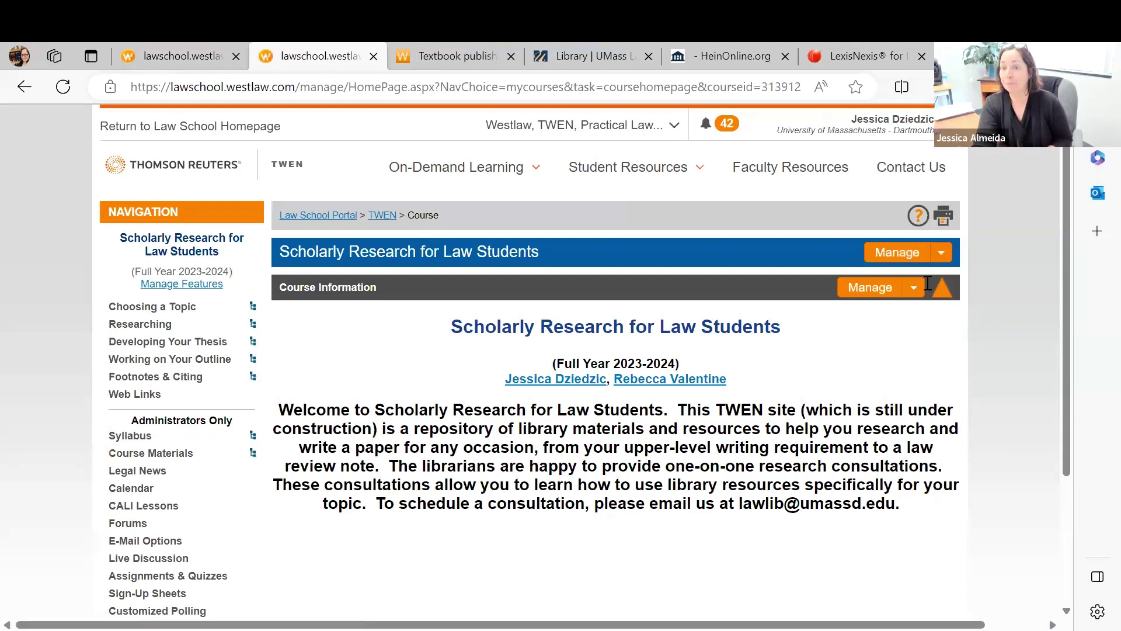
left_click(914, 287)
left_click(996, 266)
left_click(910, 142)
left_click(759, 372)
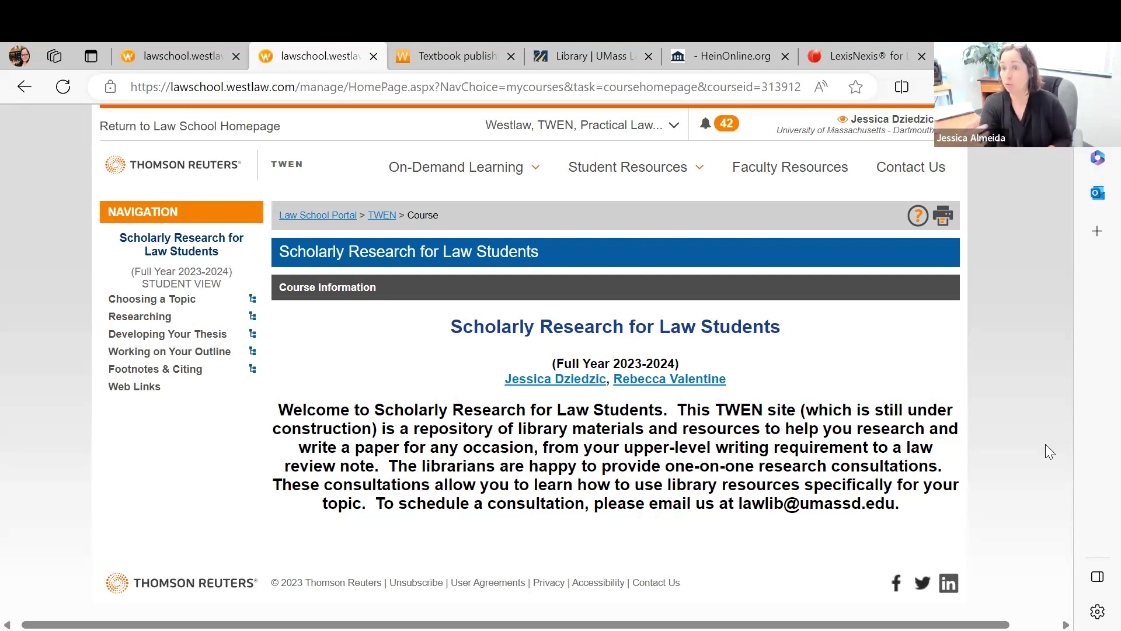
- In the course's Researching section, view Chapter 3 in the "Developing Horizontal and Vertical Knowledge" PDF and close it
left_click(149, 320)
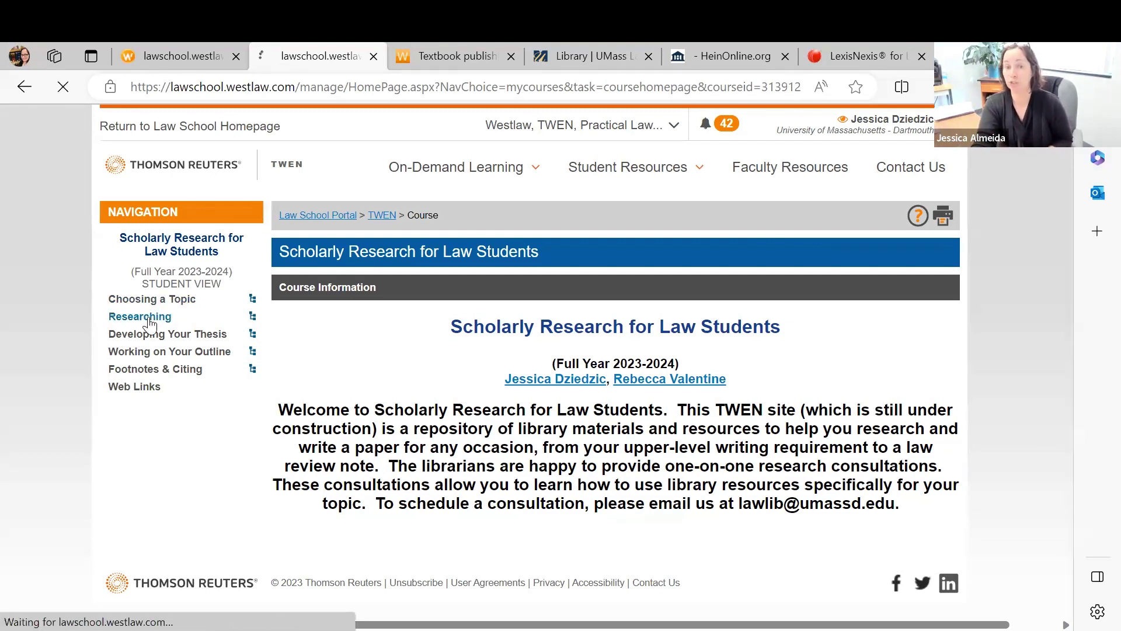
scroll(563, 299, "down", 2)
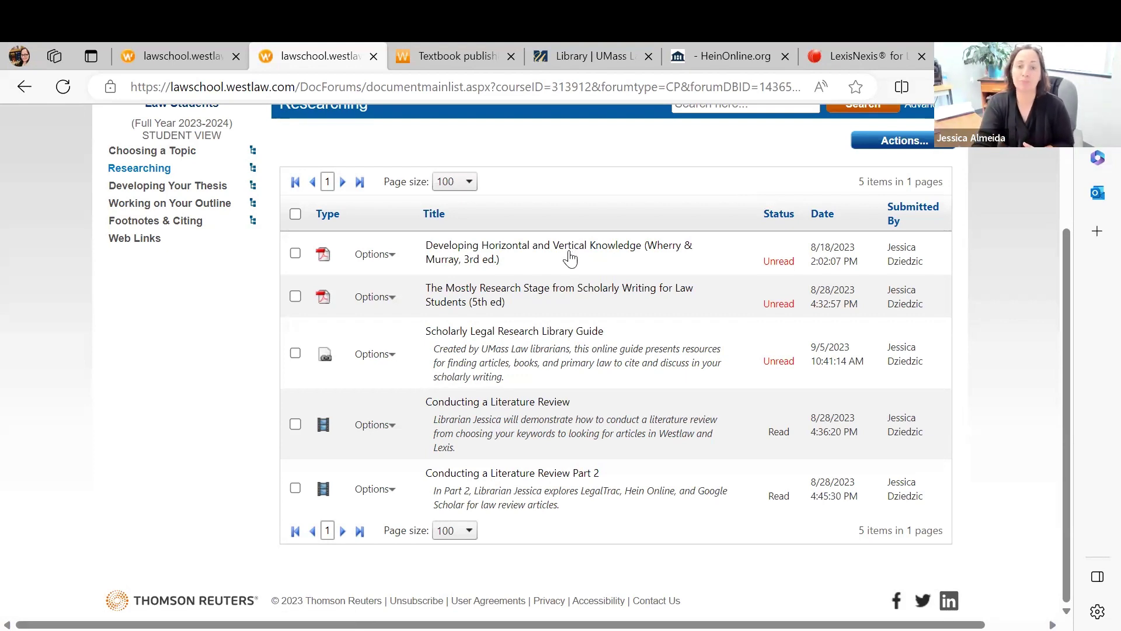
left_click(524, 252)
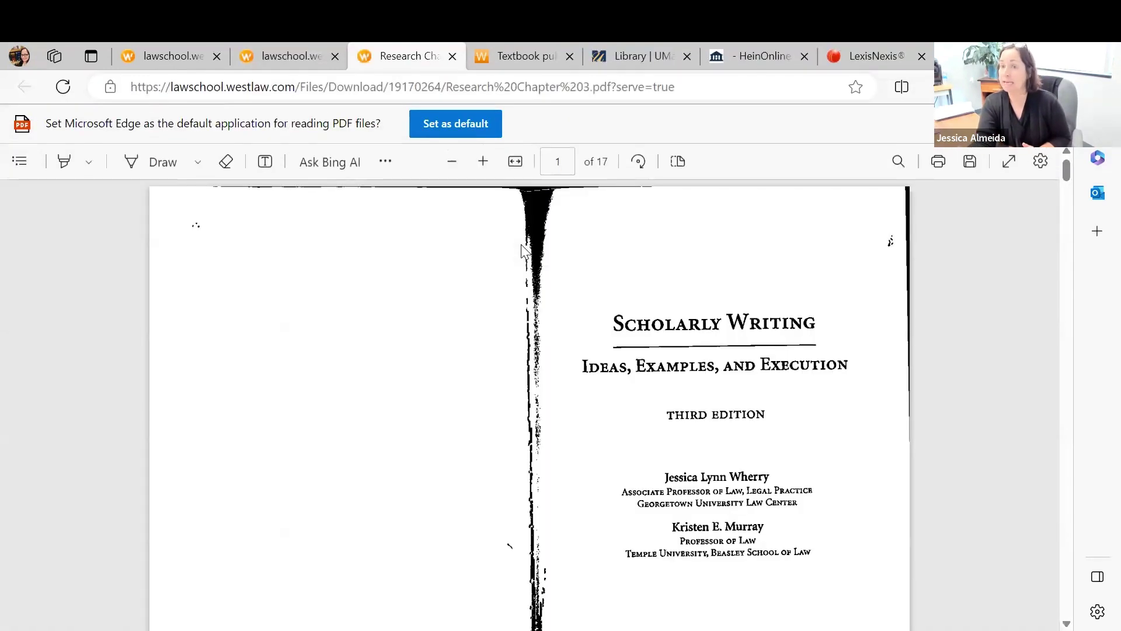
scroll(607, 391, "down", 10)
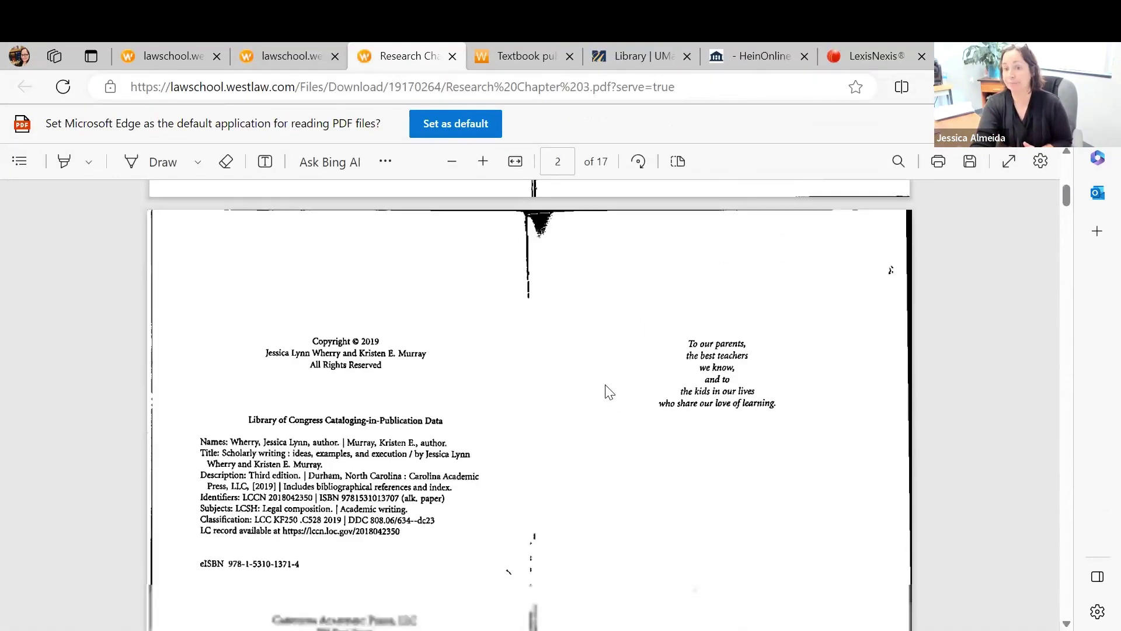
scroll(608, 391, "down", 10)
scroll(608, 392, "up", 5)
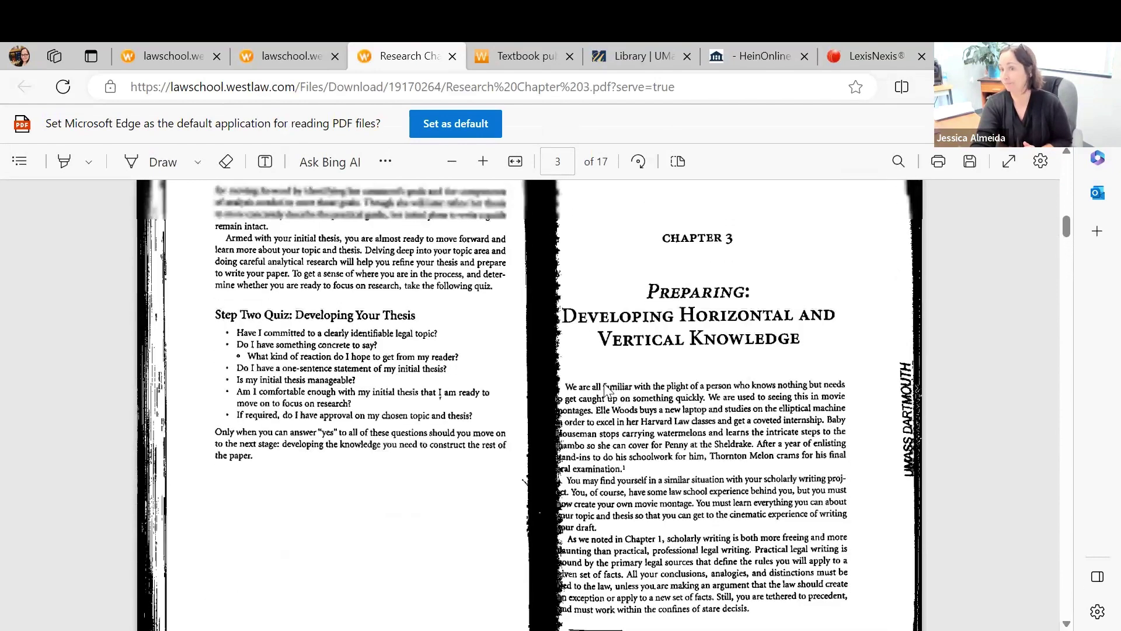
scroll(605, 388, "down", 2)
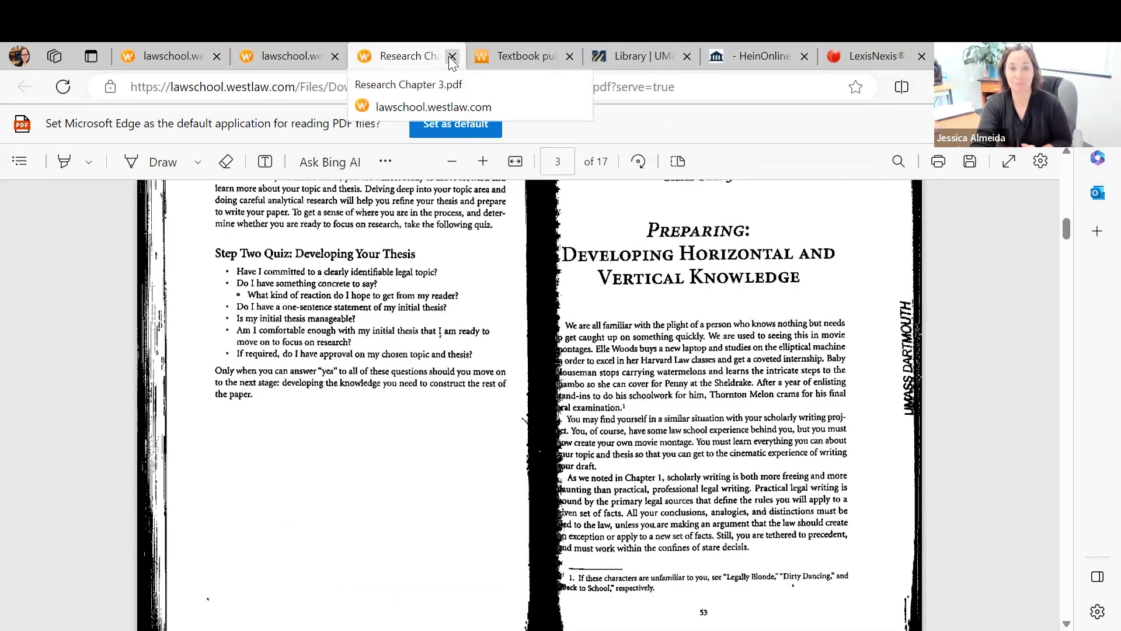
key("ctrl+w")
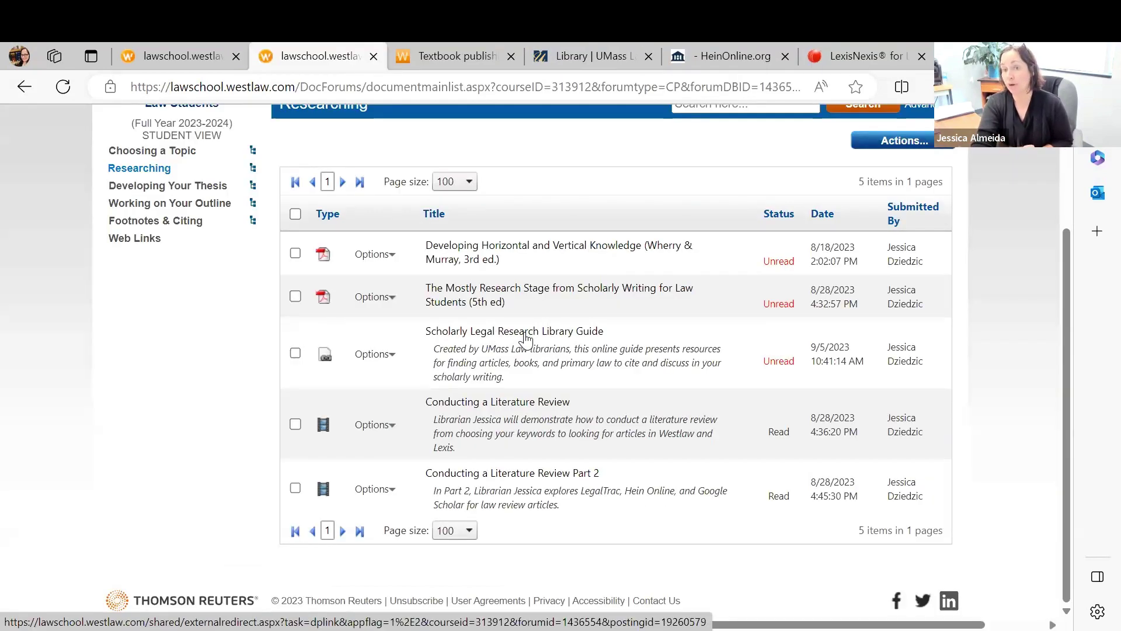
- Open the Scholarly Legal Research Library Guide, review the steps on its Find Articles page, and close the guide
left_click(525, 338)
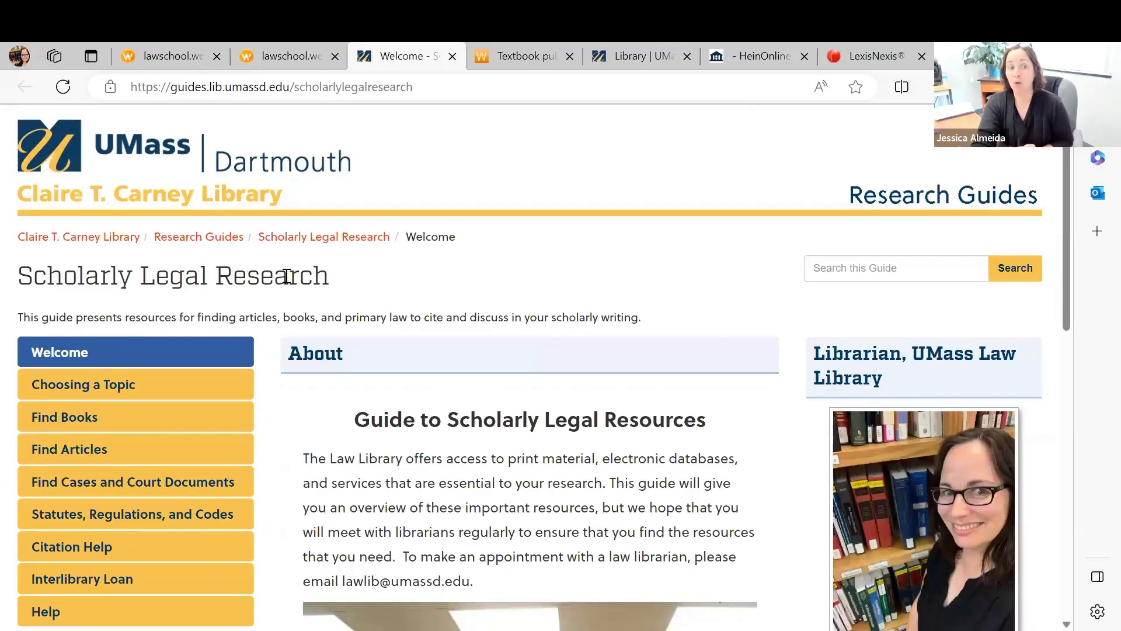
scroll(269, 283, "down", 1)
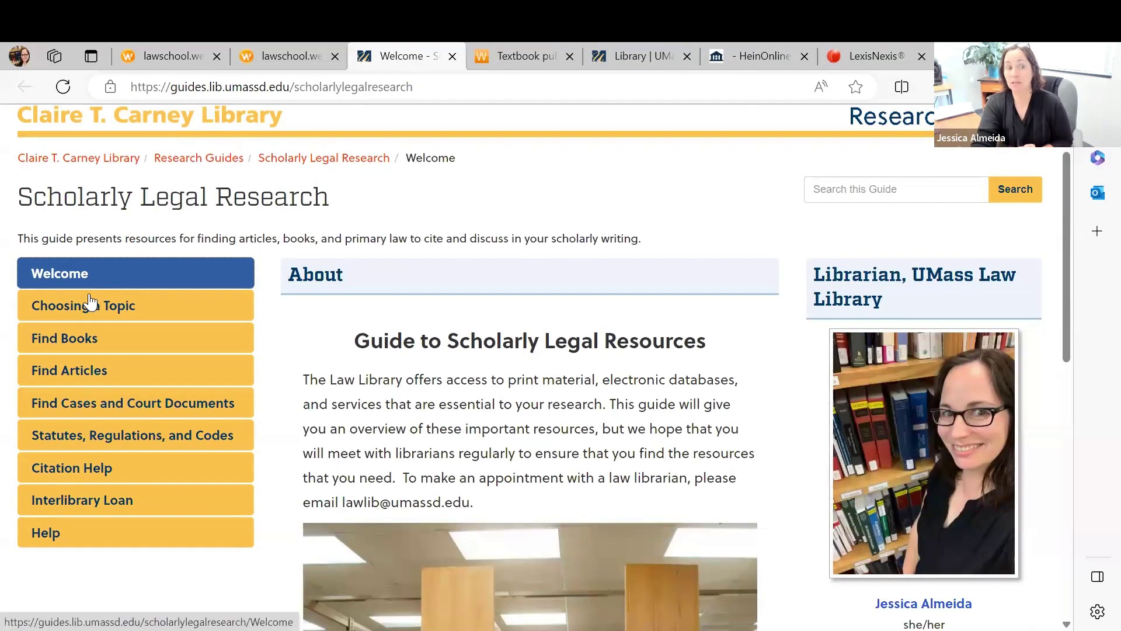
left_click(90, 318)
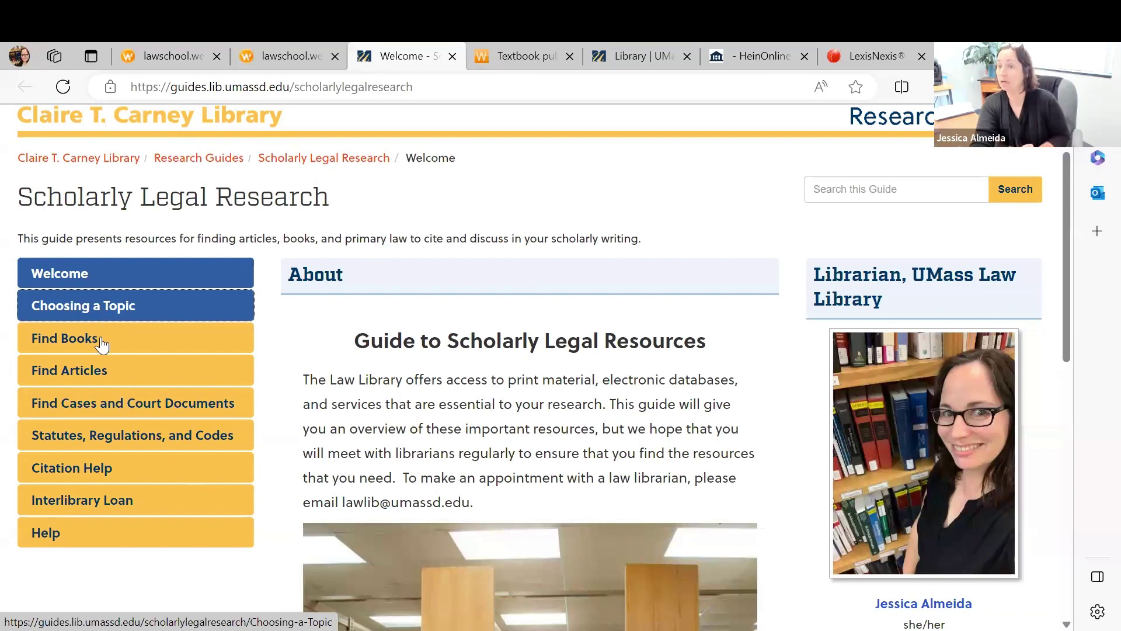
left_click(102, 343)
left_click(96, 369)
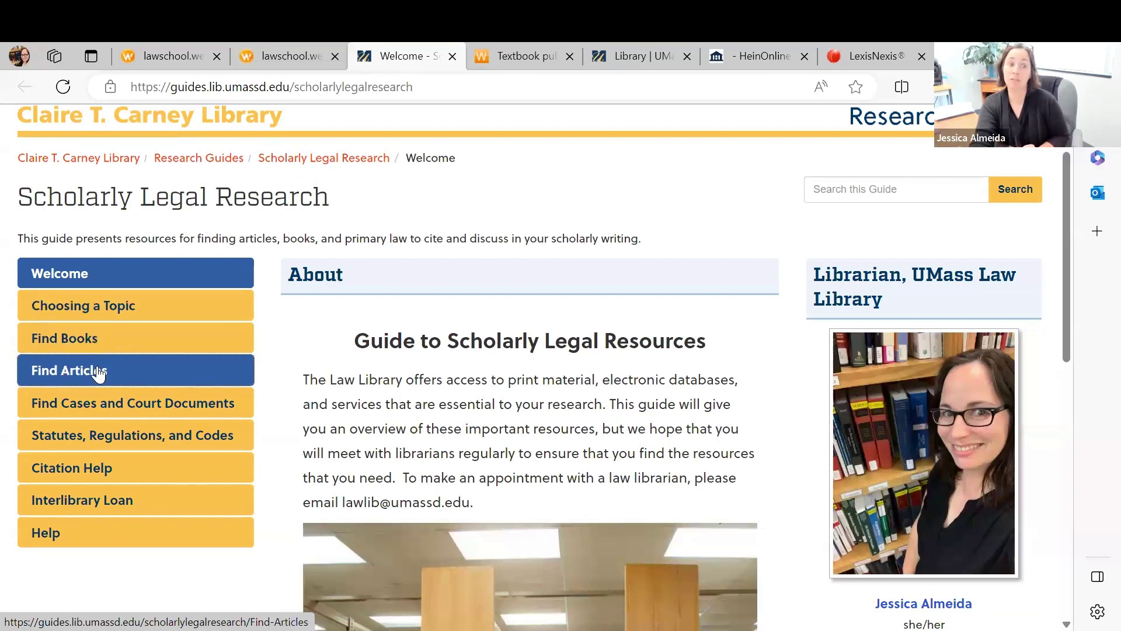
scroll(627, 313, "down", 3)
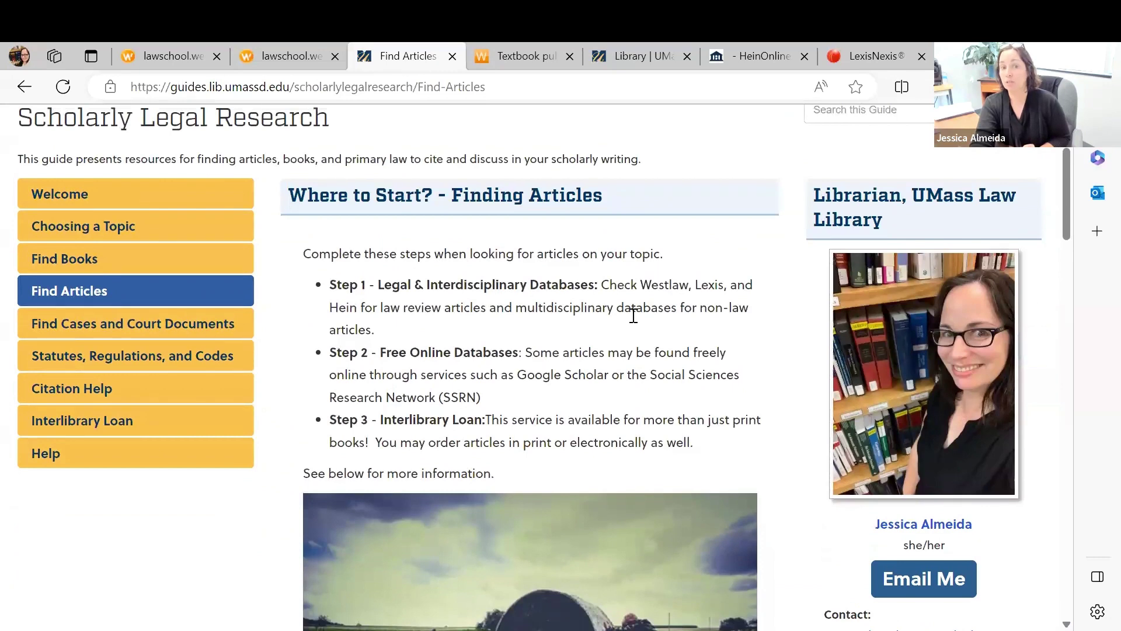
left_click(244, 229)
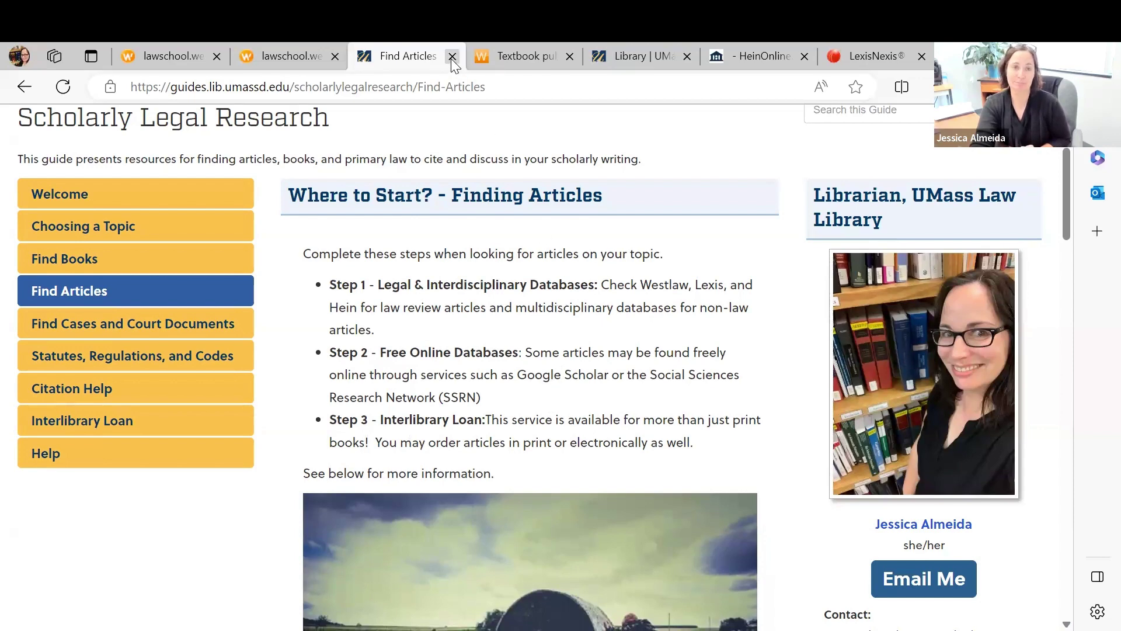
key("ctrl+w")
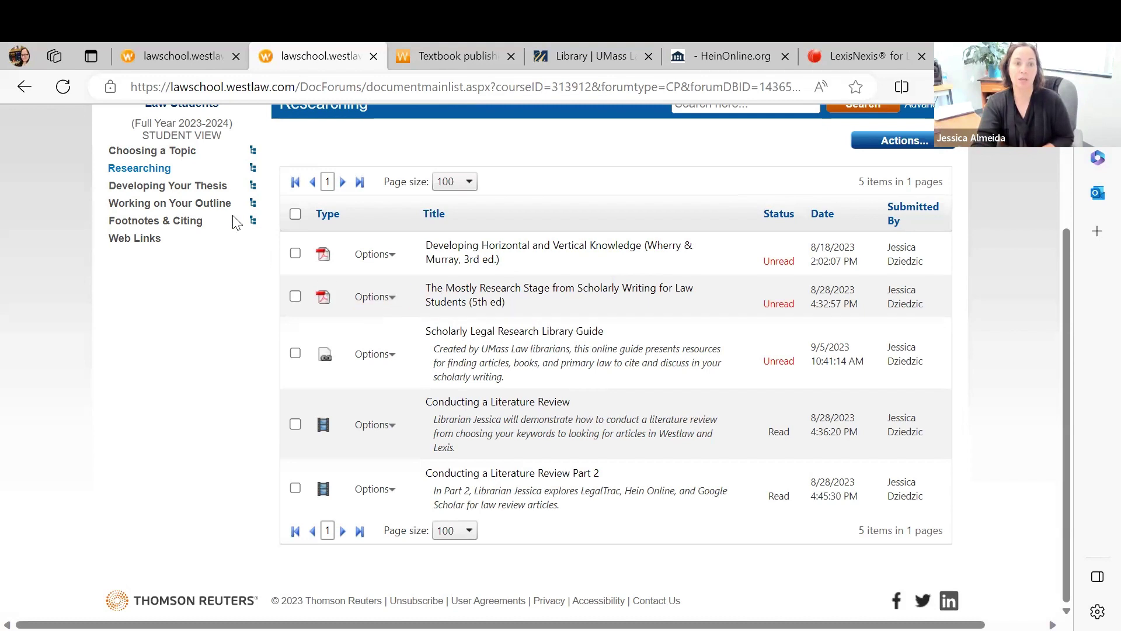
- View the Scholarly Research Checklist under Choosing a Topic, close it, and switch to the Westlaw Today article on textbook publishers suing Library Genesis
left_click(175, 153)
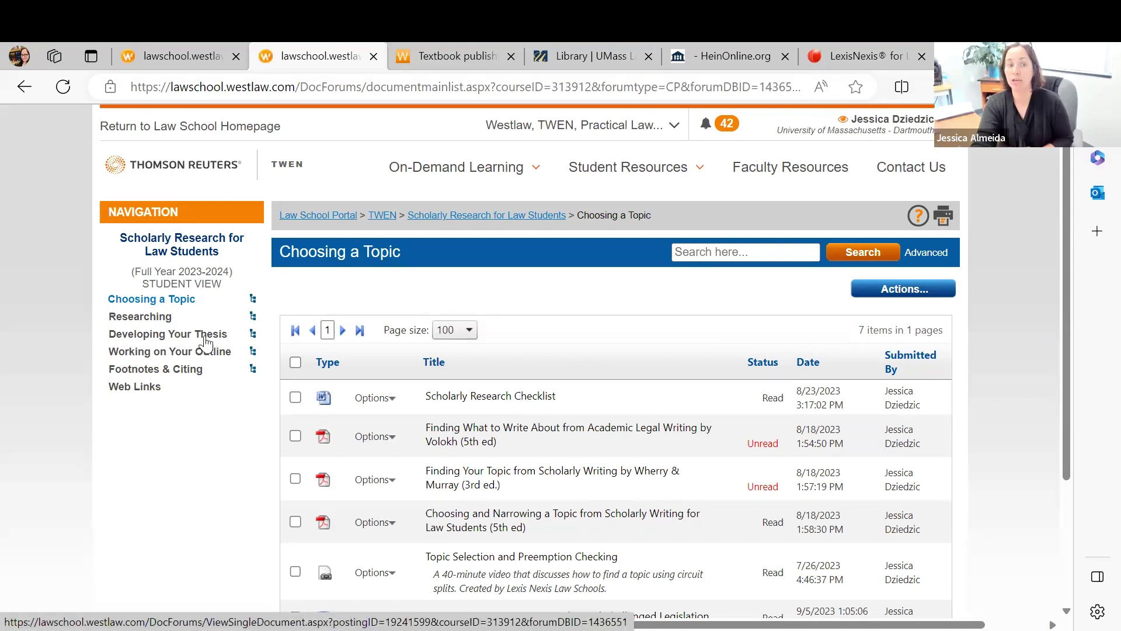
left_click(479, 396)
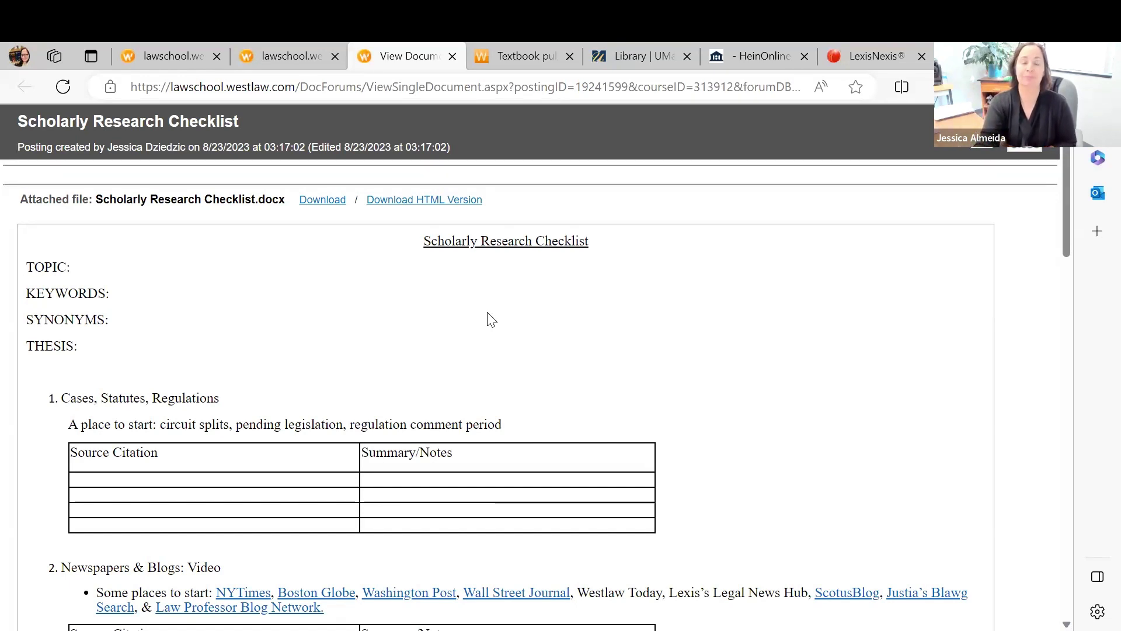
left_click(453, 56)
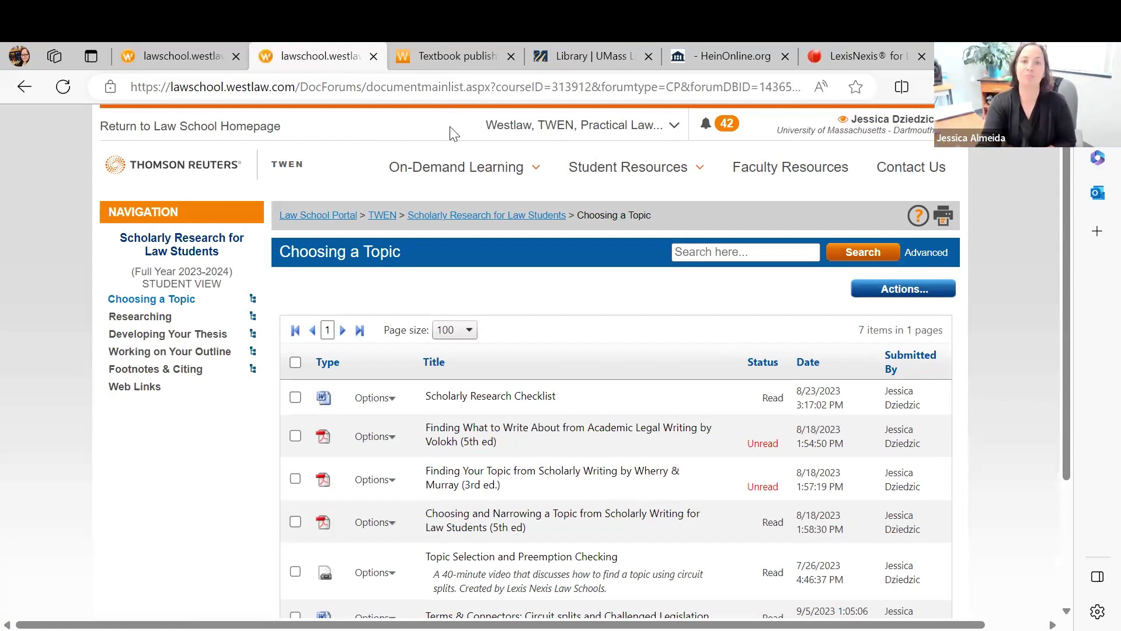
left_click(454, 55)
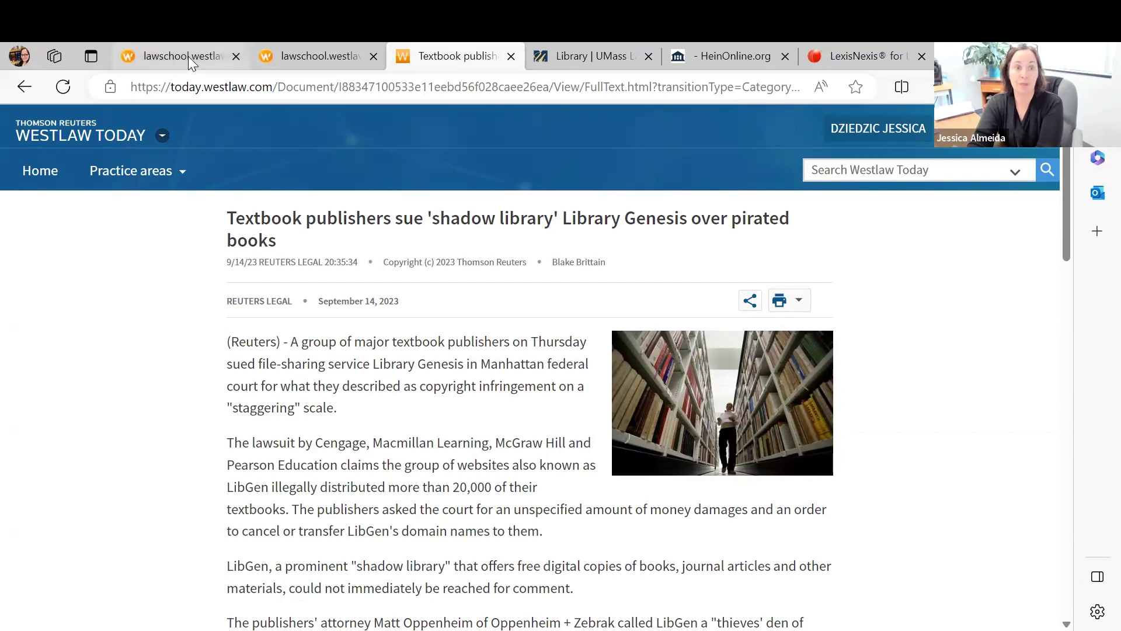
- Open Westlaw Precision from the law school homepage and browse Secondary Sources to Law Reviews & Journals
mouse_move(188, 56)
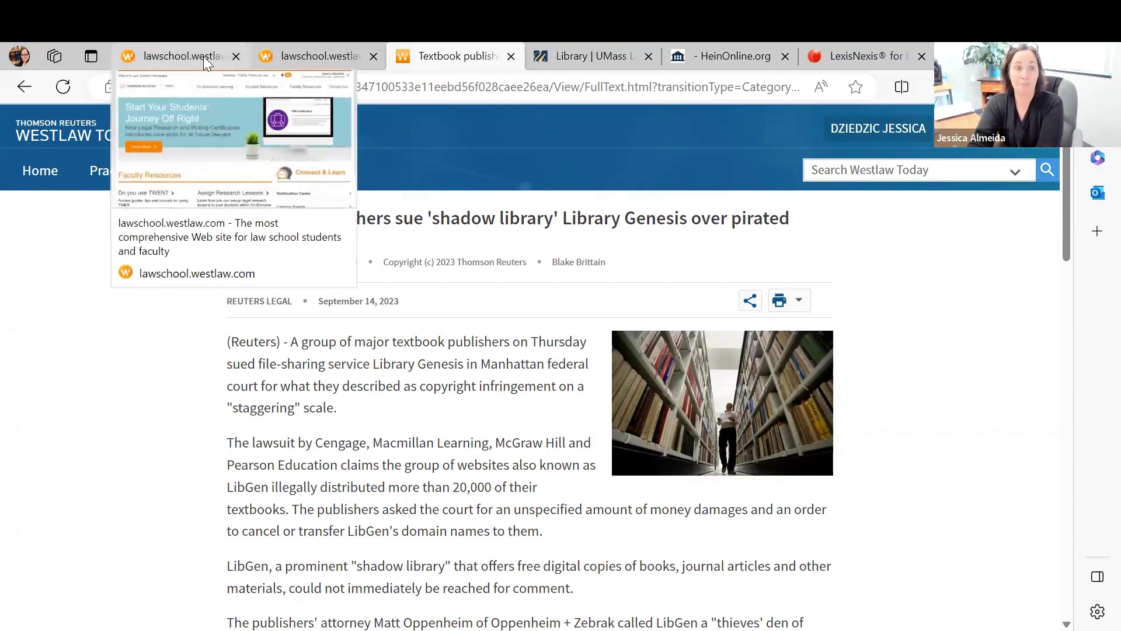
left_click(203, 56)
mouse_move(576, 124)
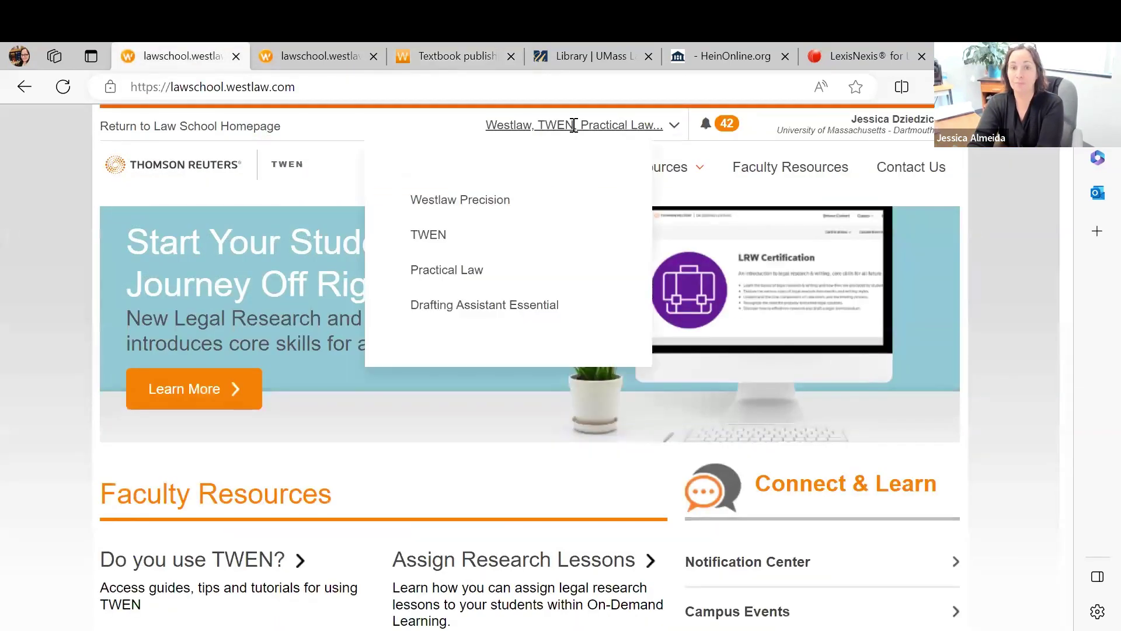
left_click(487, 201)
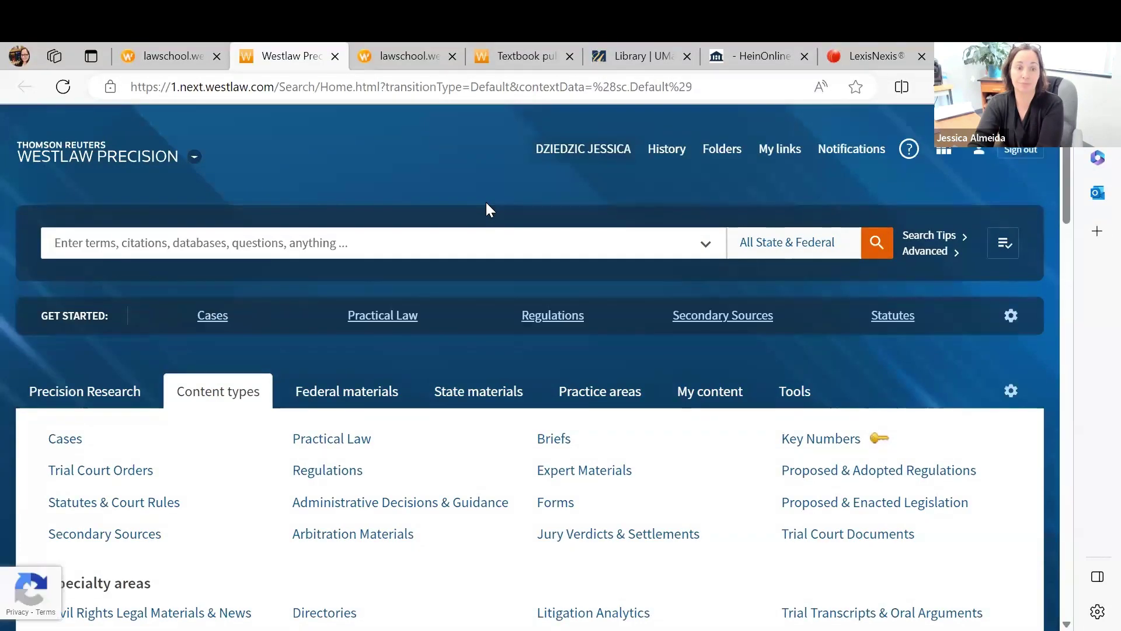
scroll(487, 203, "down", 4)
scroll(489, 210, "down", 1)
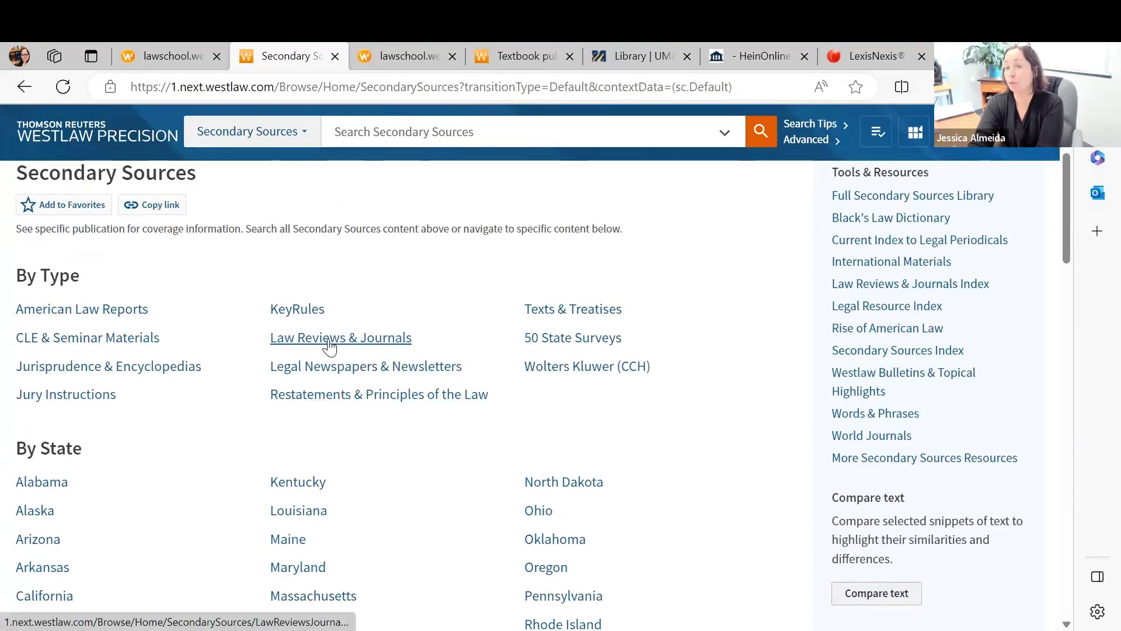
left_click(329, 339)
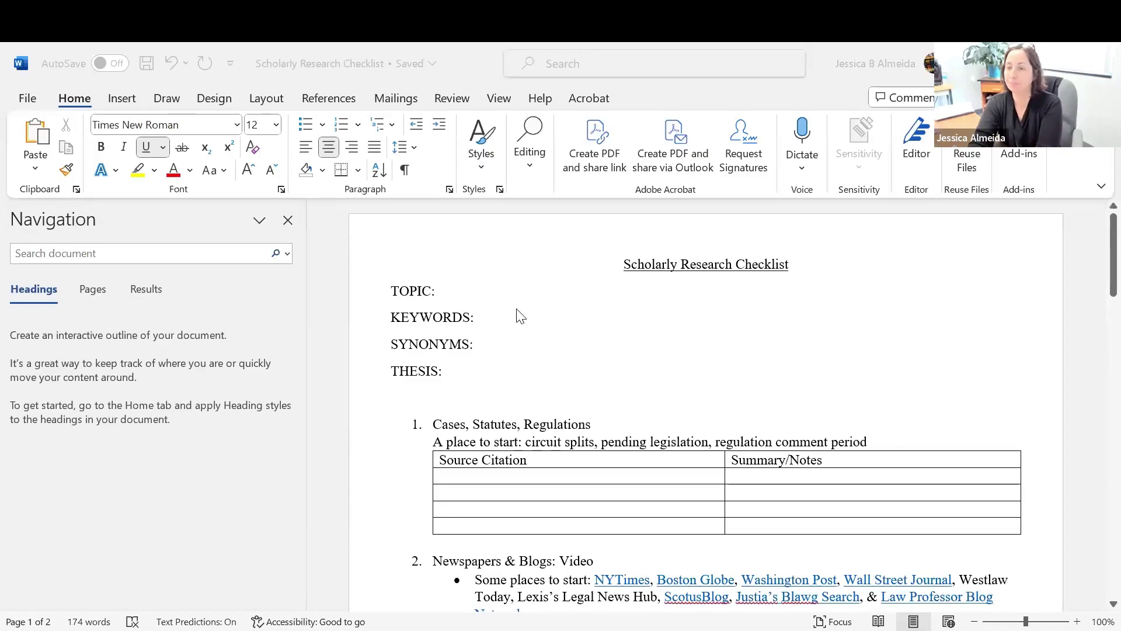
- Fill in the TOPIC line of the Scholarly Research Checklist with "copyright and shadow libraries"
left_click(469, 292)
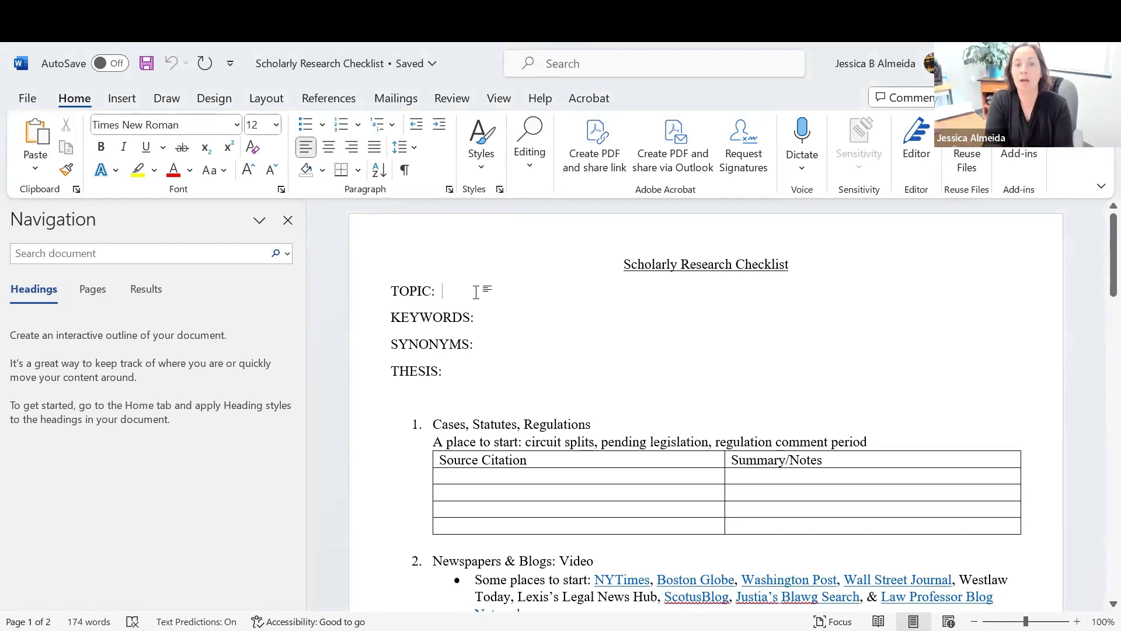
type("co")
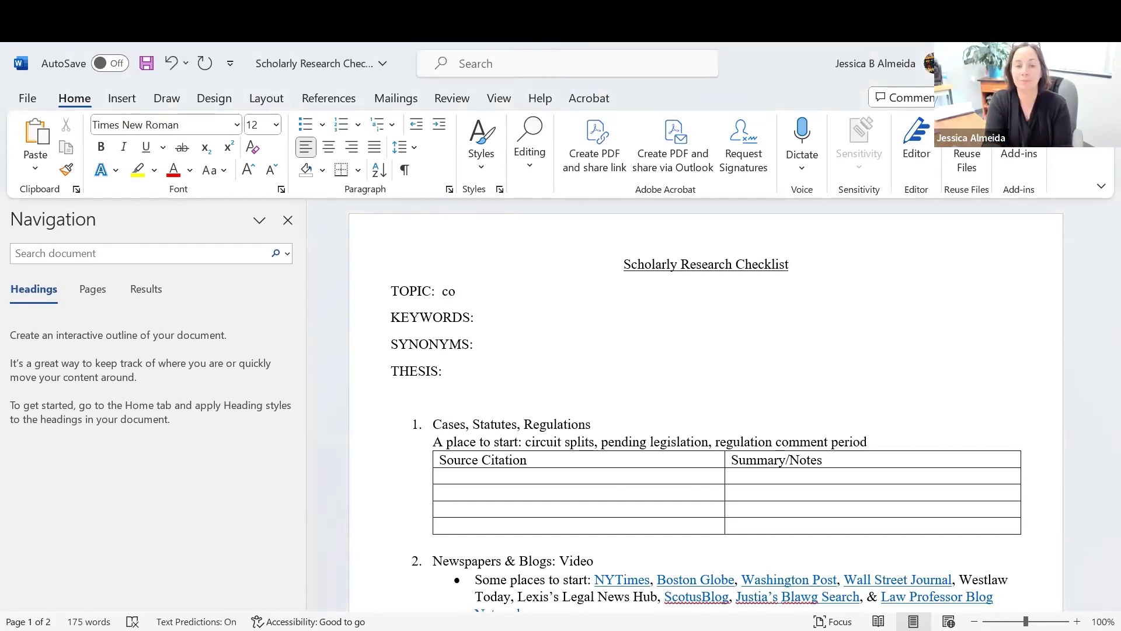
key("BackSpace")
type("opy")
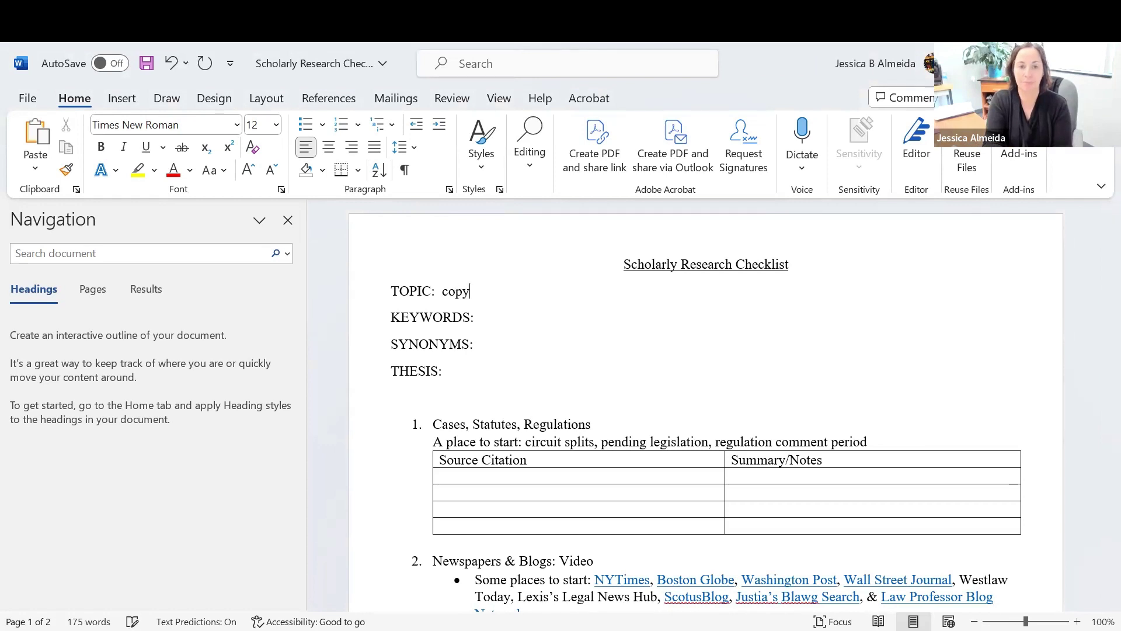
type("right and ")
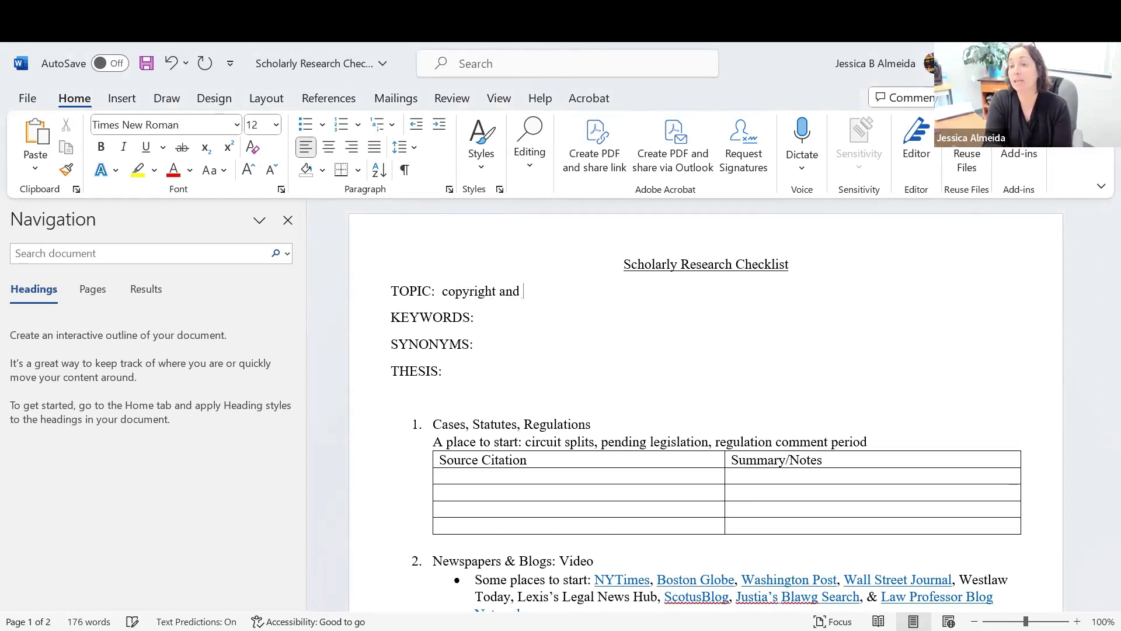
type("shs")
type("d")
key("BackSpace")
key("BackSpace")
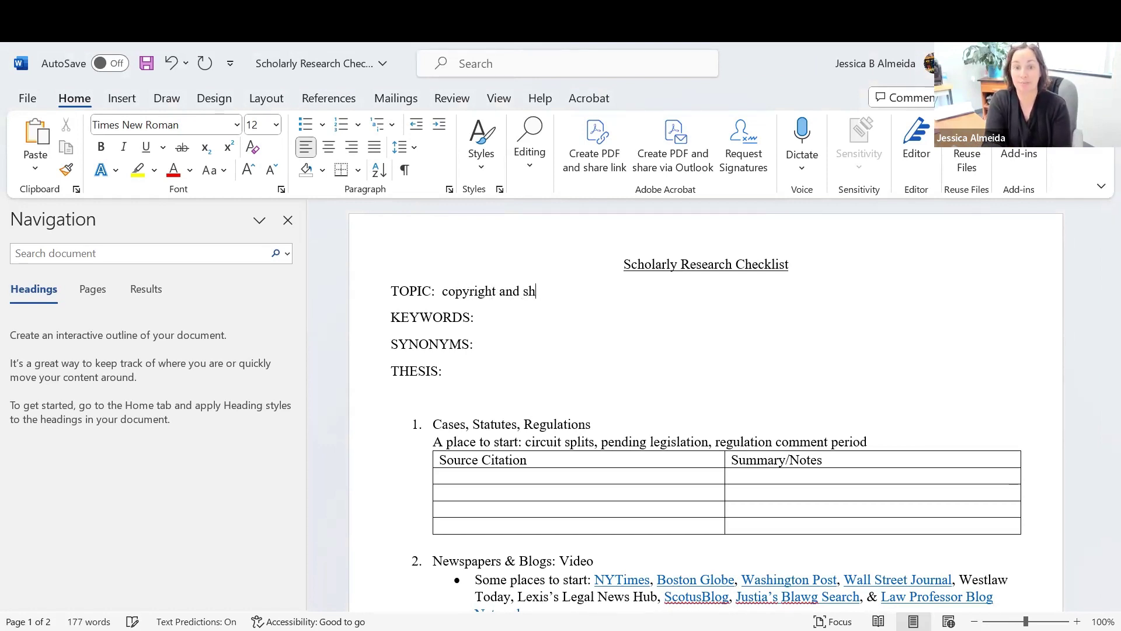
type("adow libraries")
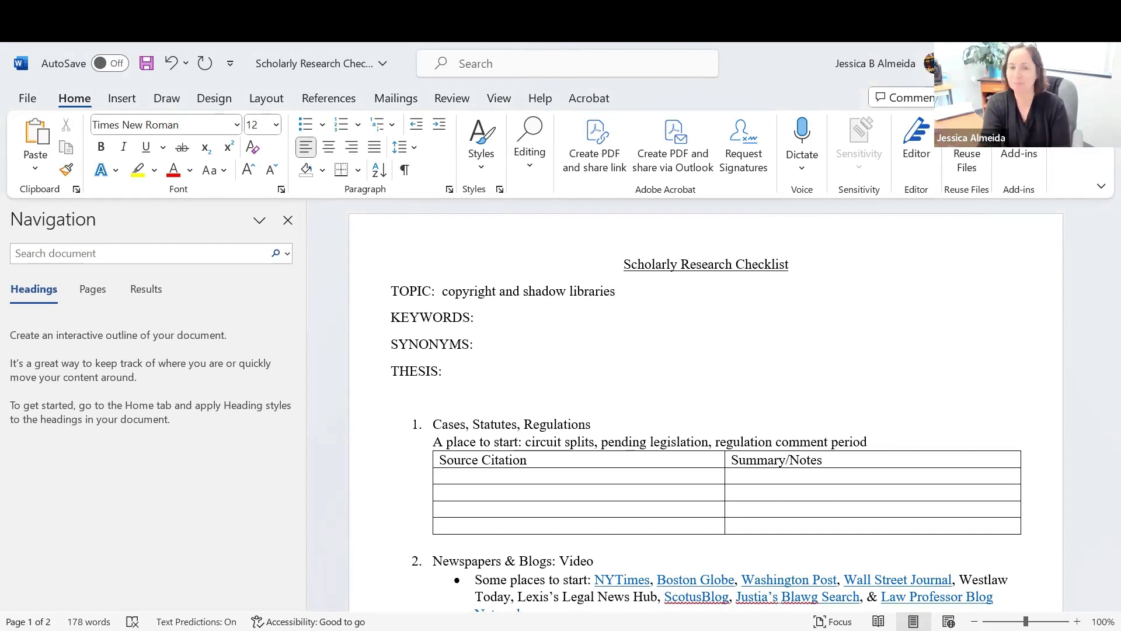
- Fill in the KEYWORDS line of the checklist with "shadow libraries, fair use, publisher"
left_click(540, 318)
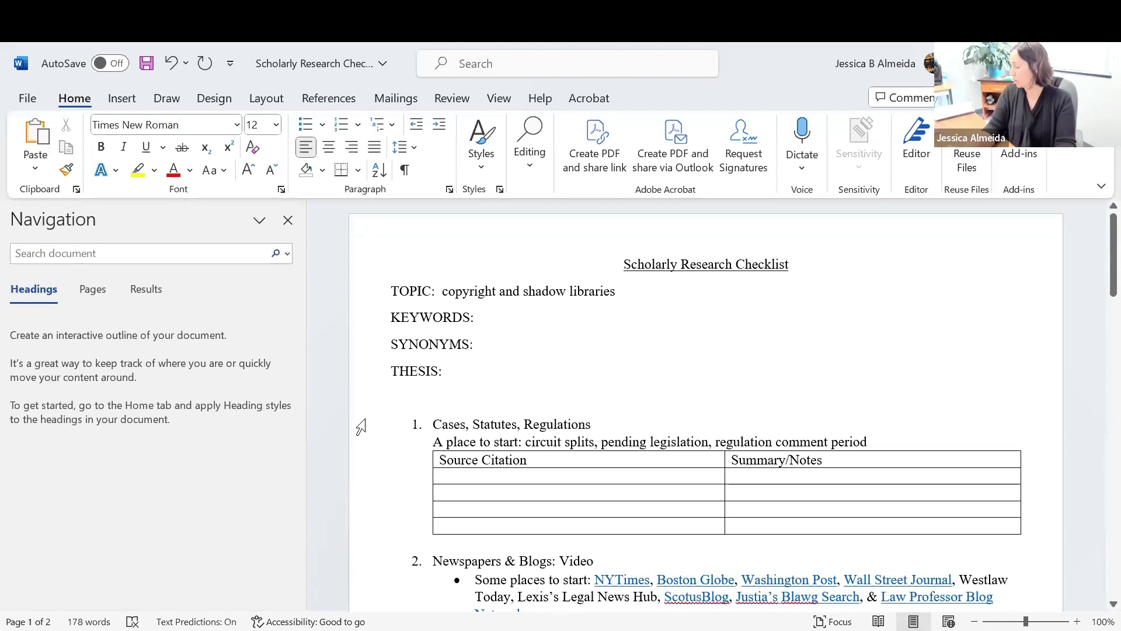
type("s")
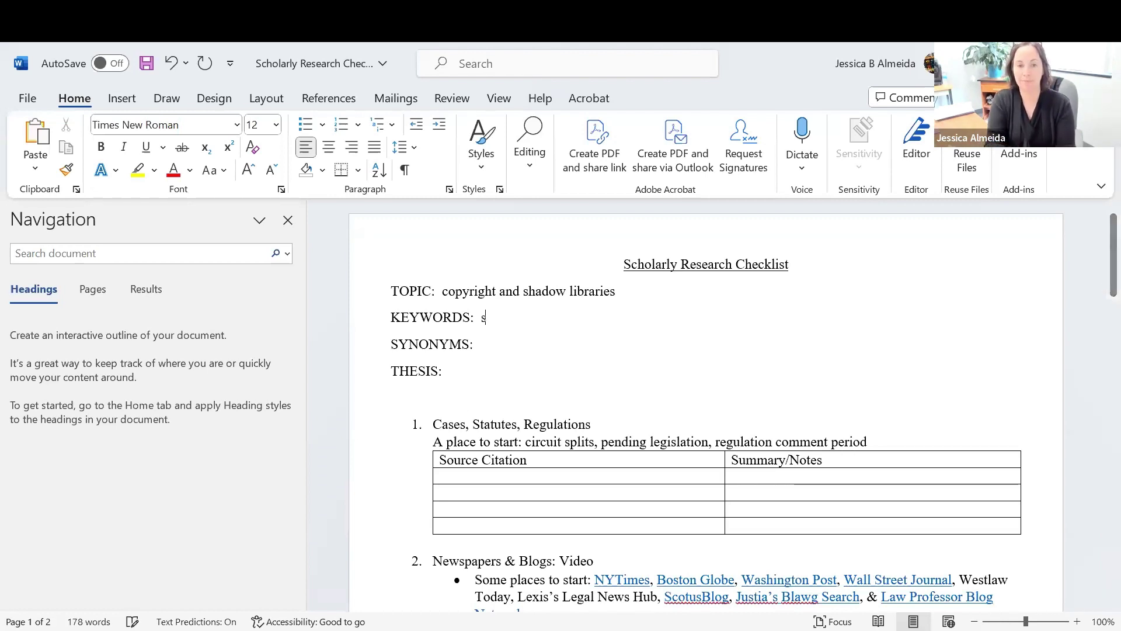
type("hadow")
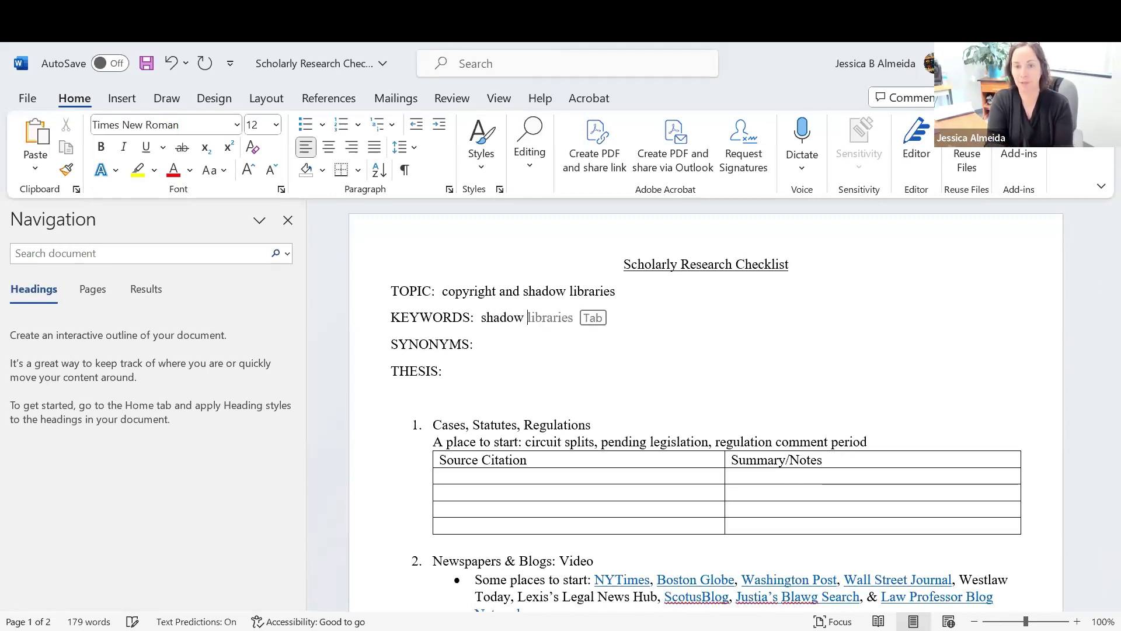
key("Tab")
type(", ")
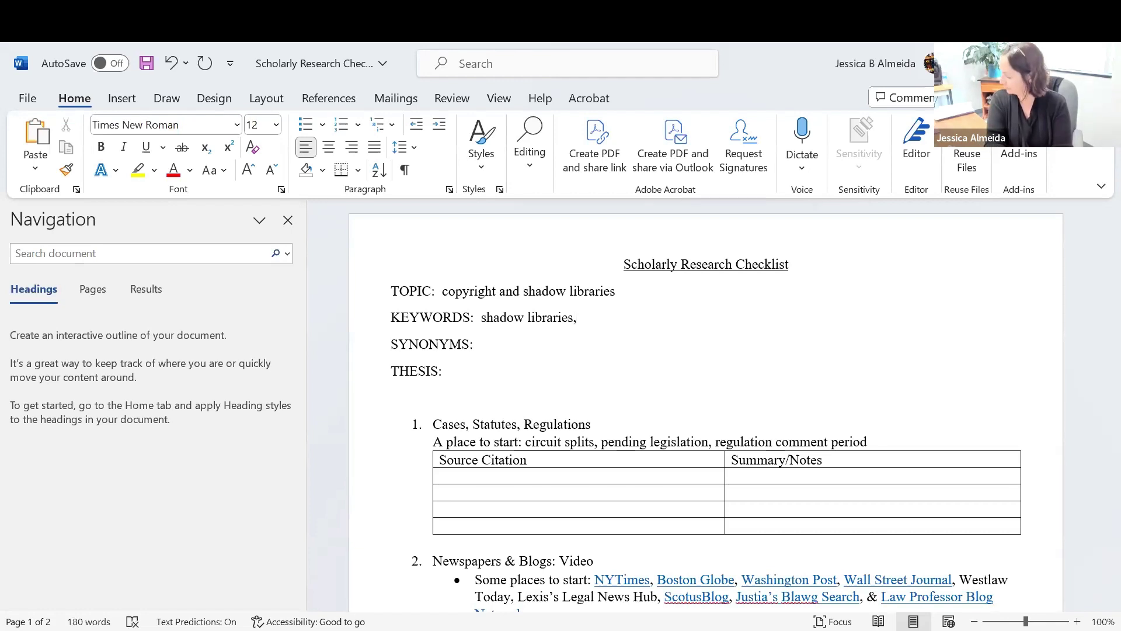
type("fair use,")
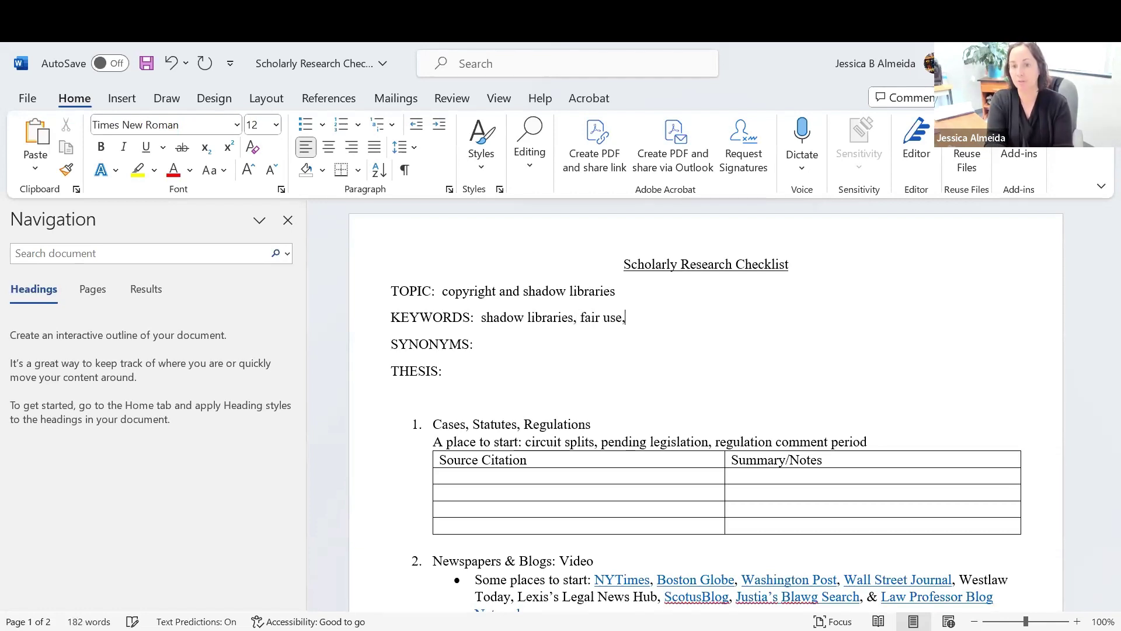
type(" publisher")
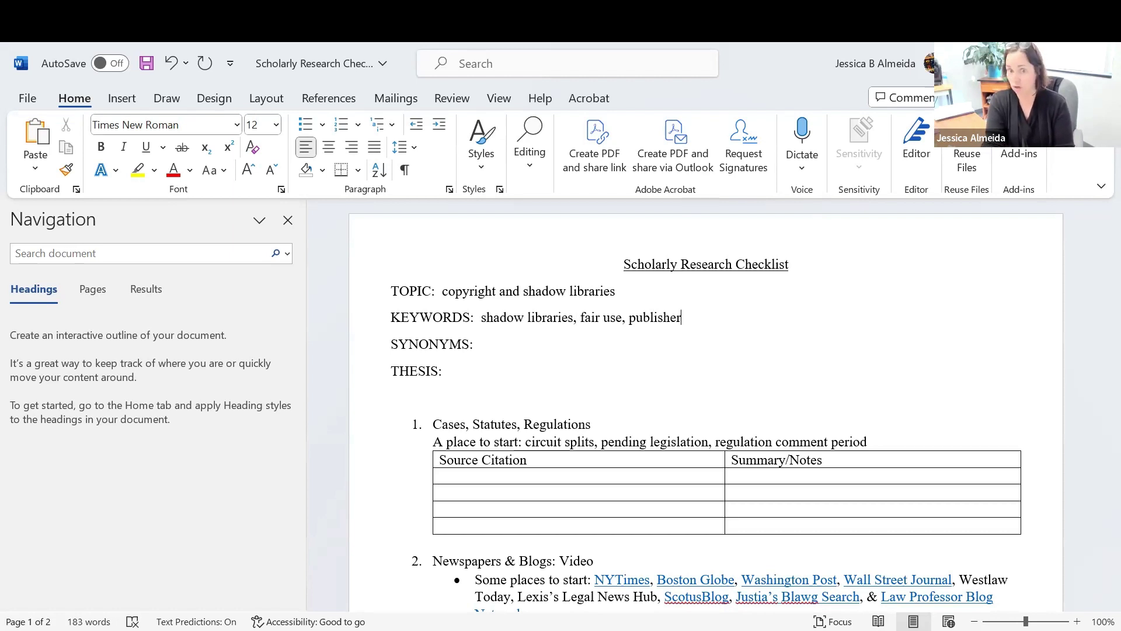
- Review the checklist's SYNONYMS and THESIS lines and its source sections down to Literature Review
left_click(539, 341)
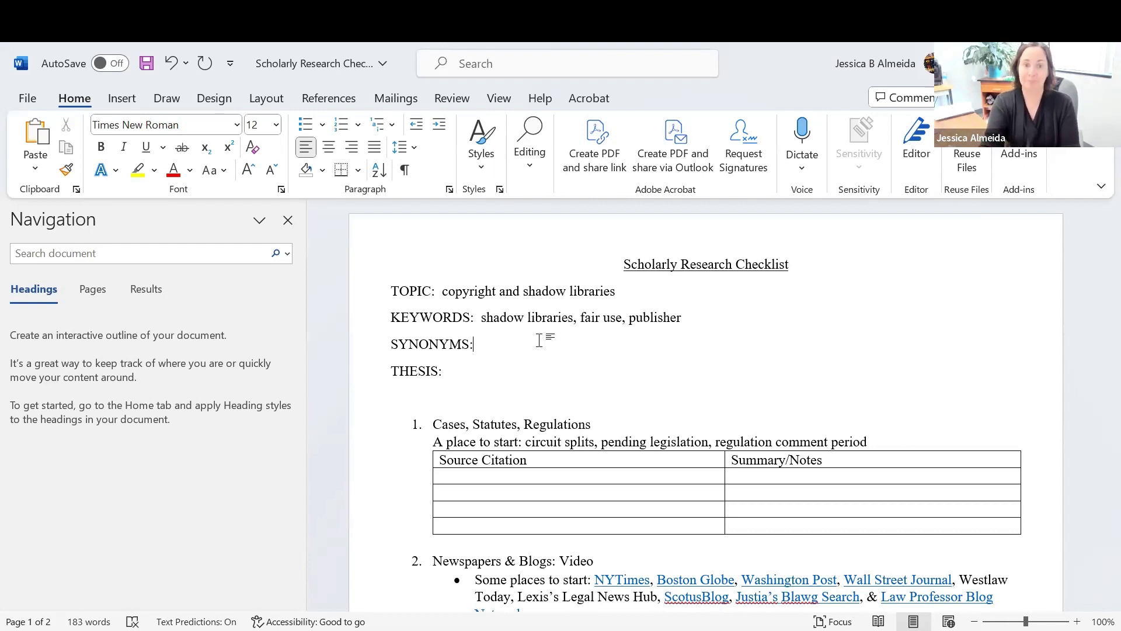
left_click(525, 374)
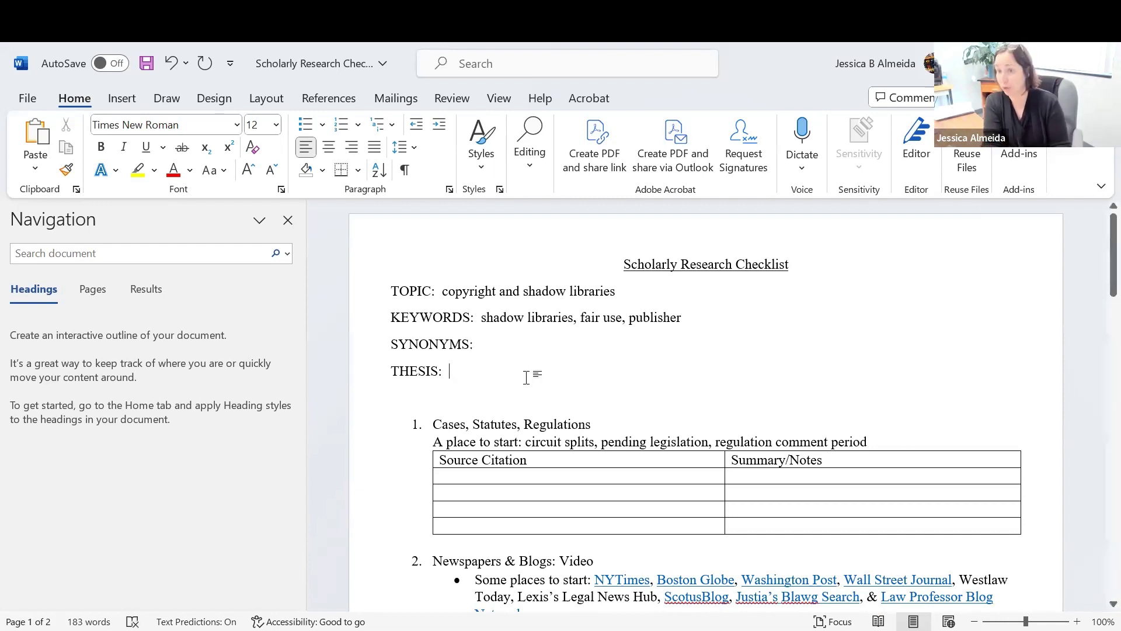
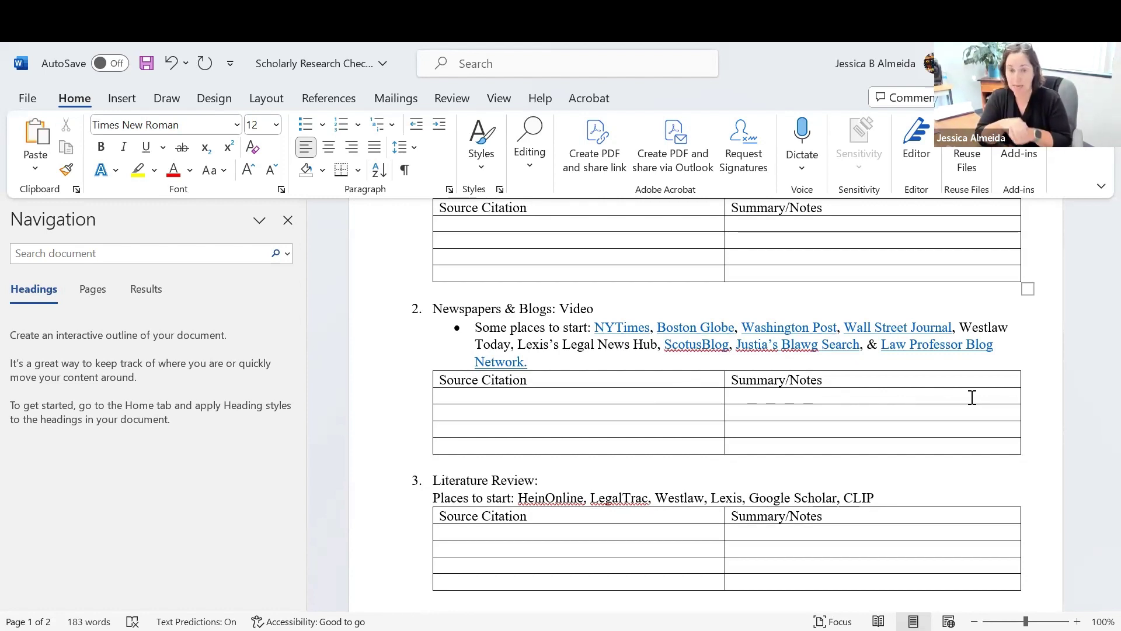
scroll(829, 403, "down", 3)
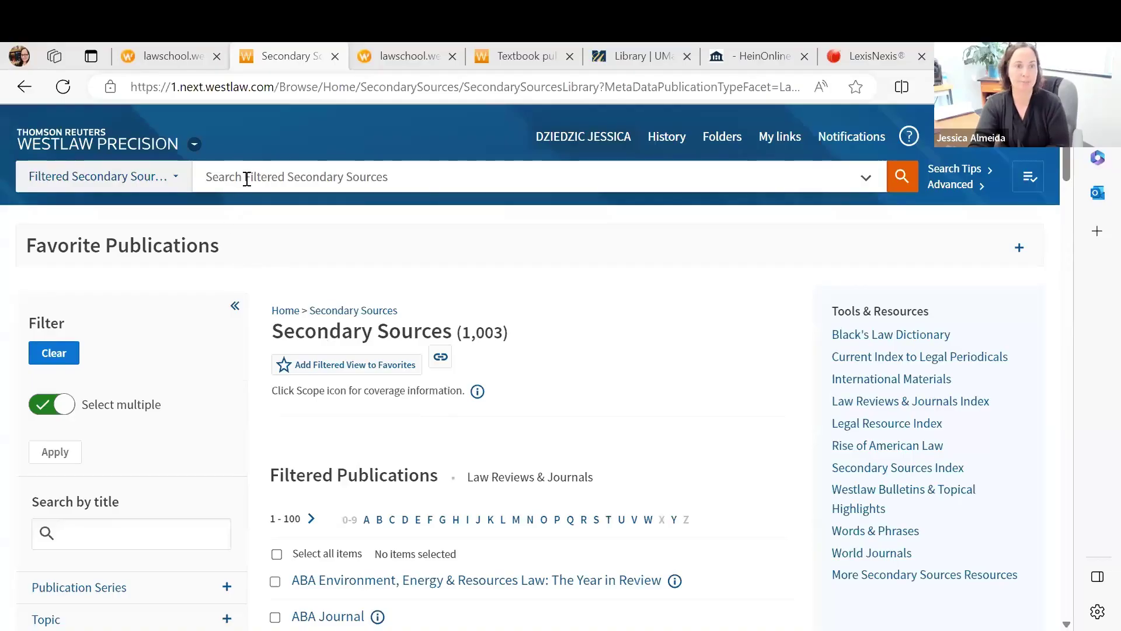
- Switch to Westlaw Precision and search the filtered Law Reviews & Journals for the exact phrase "shadow libraries"
left_click(392, 276)
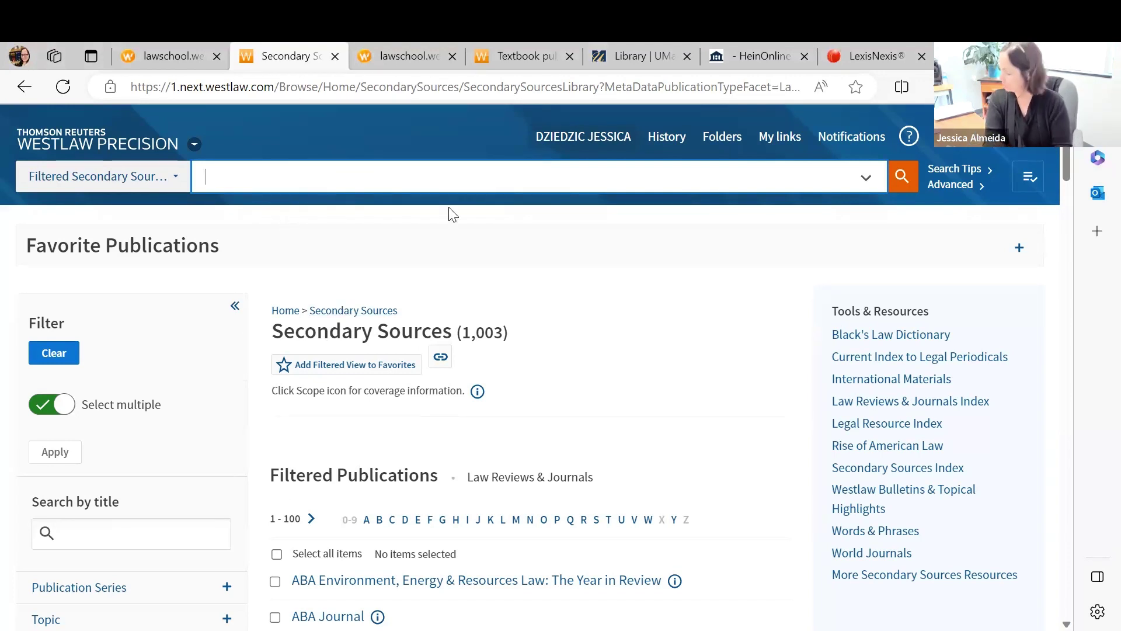
type("\"h")
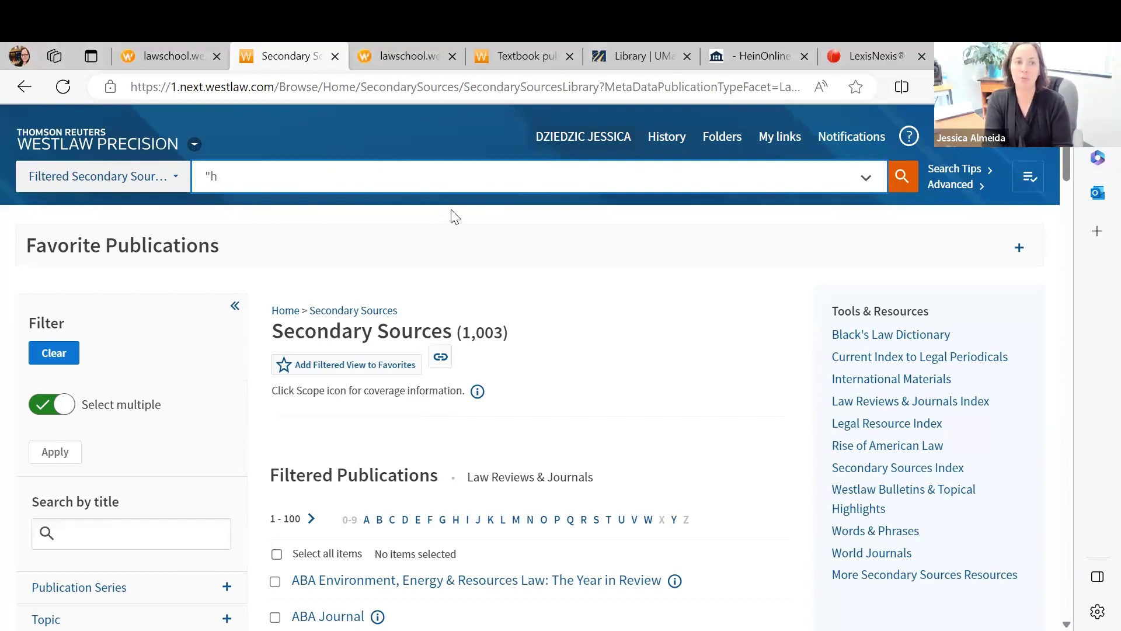
key("BackSpace")
type("sha")
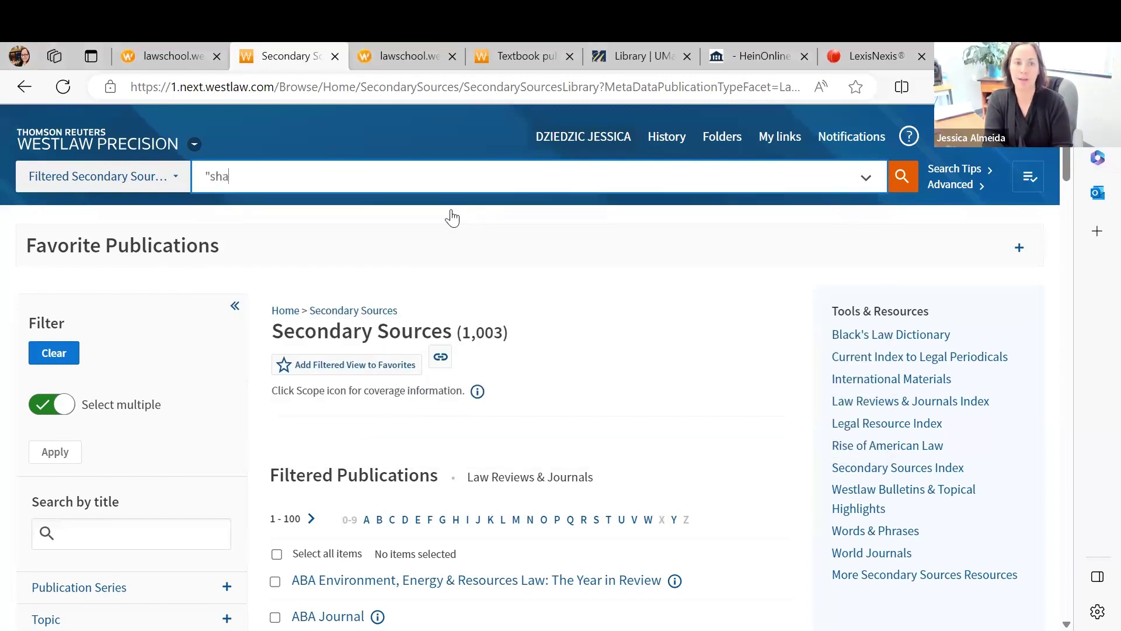
type("dow librari")
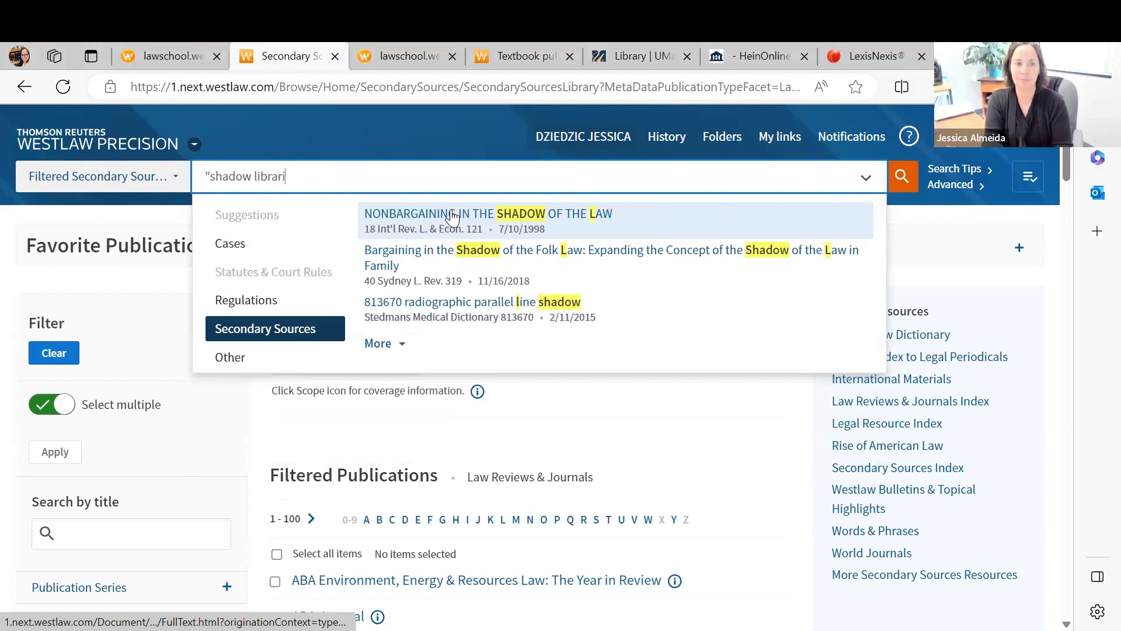
type("es\"")
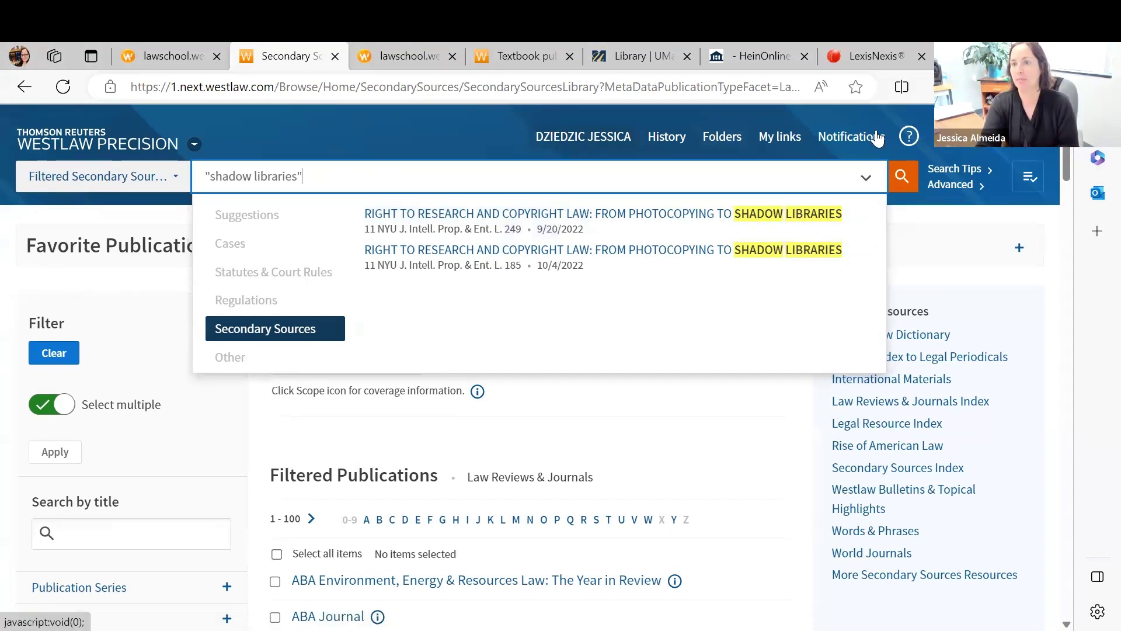
left_click(902, 175)
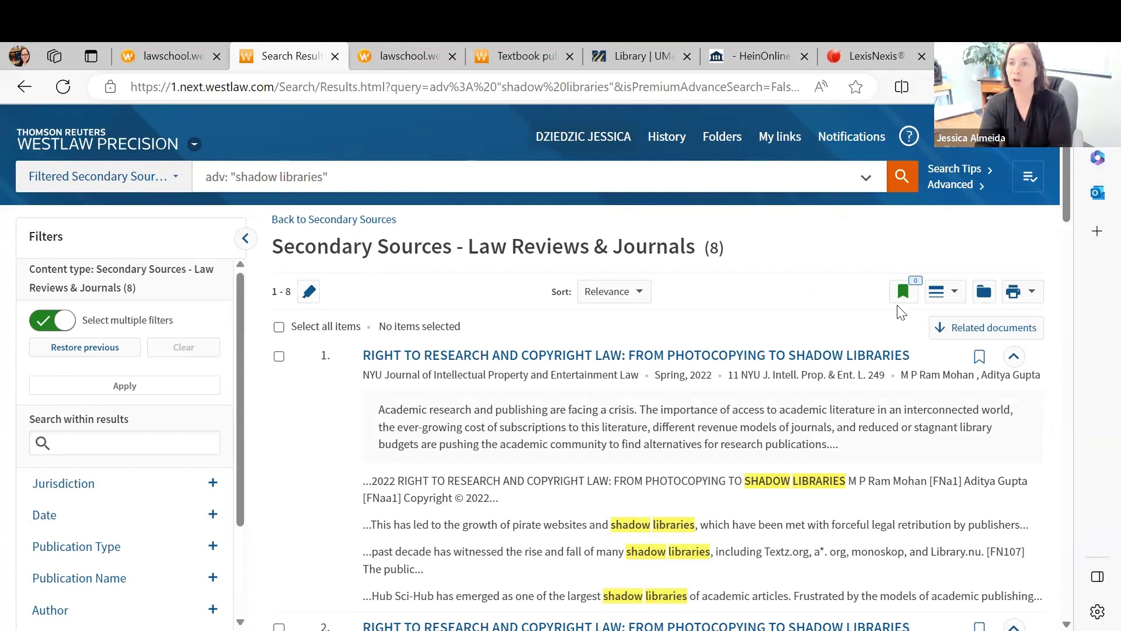
- Look through the law review results for "shadow libraries", checking article titles, journals, dates and highlighted excerpts, and return to the first result
scroll(733, 259, "down", 1)
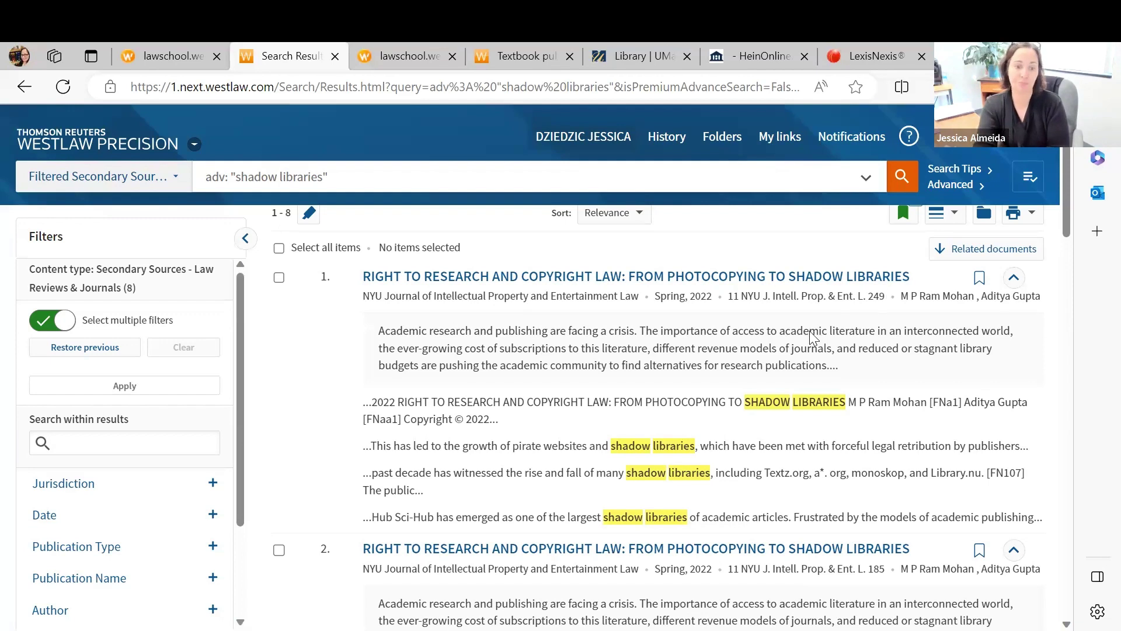
scroll(688, 370, "down", 4)
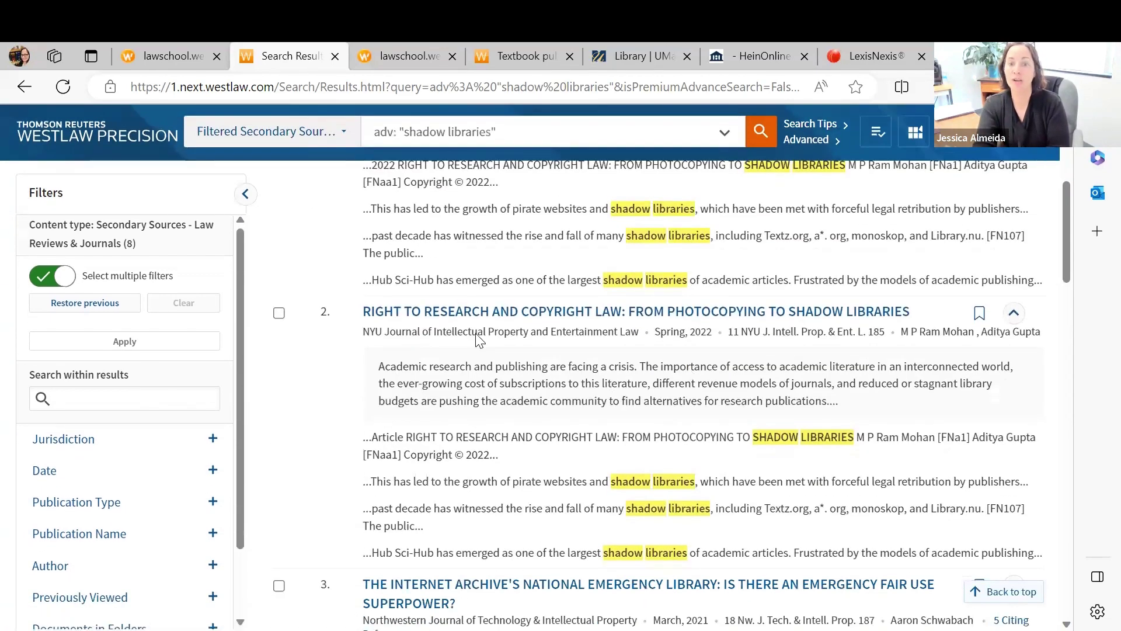
scroll(625, 385, "down", 5)
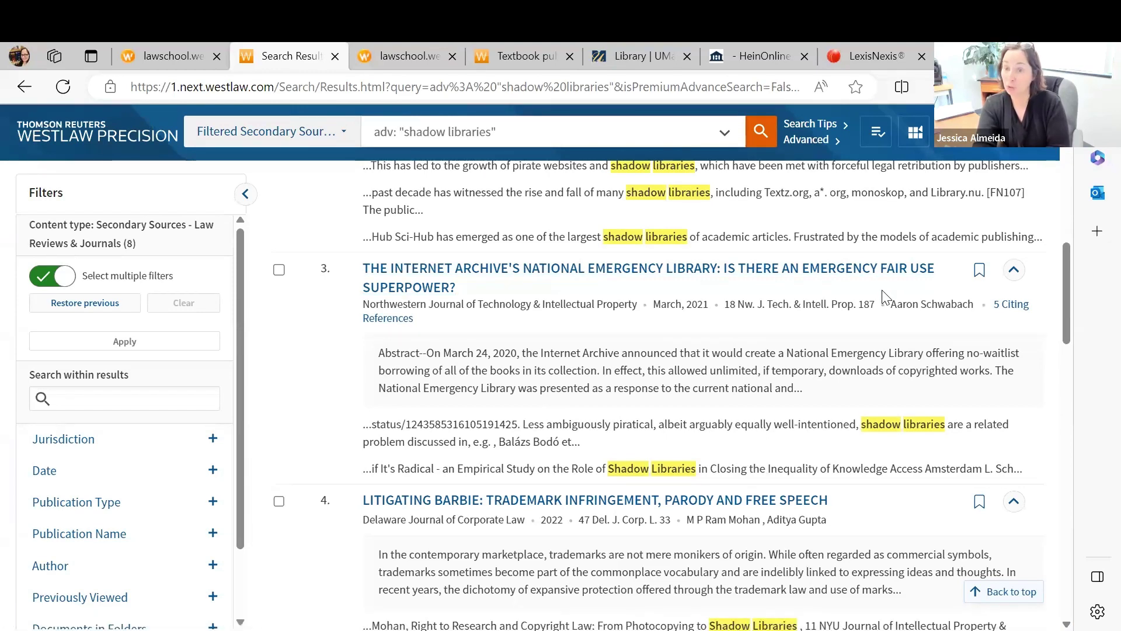
scroll(662, 369, "down", 1)
scroll(662, 369, "down", 3)
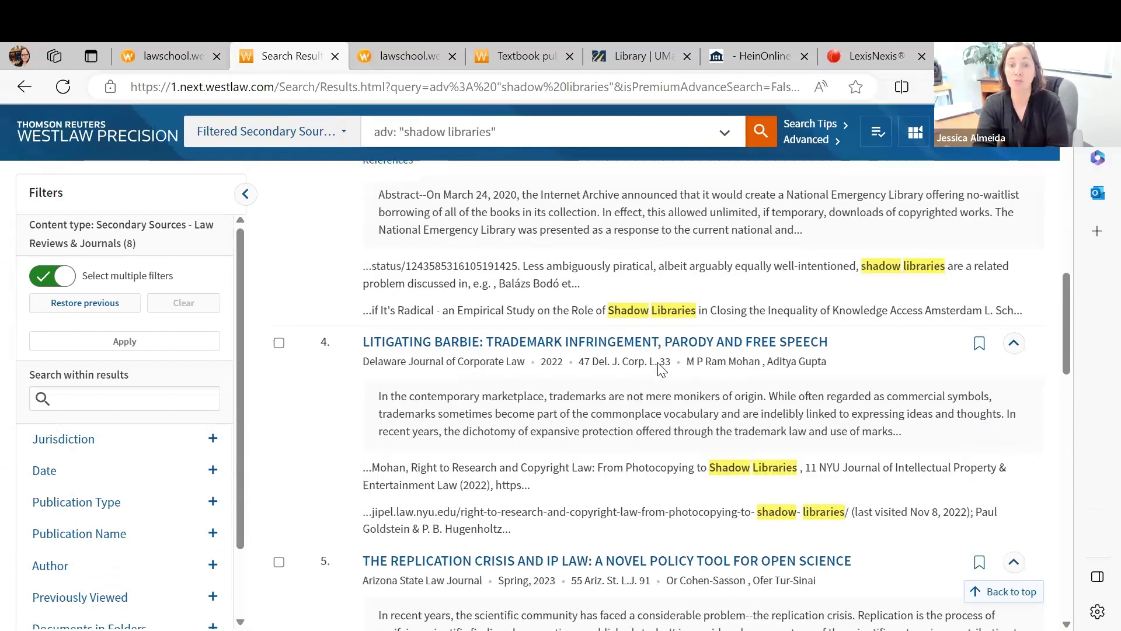
scroll(662, 369, "down", 2)
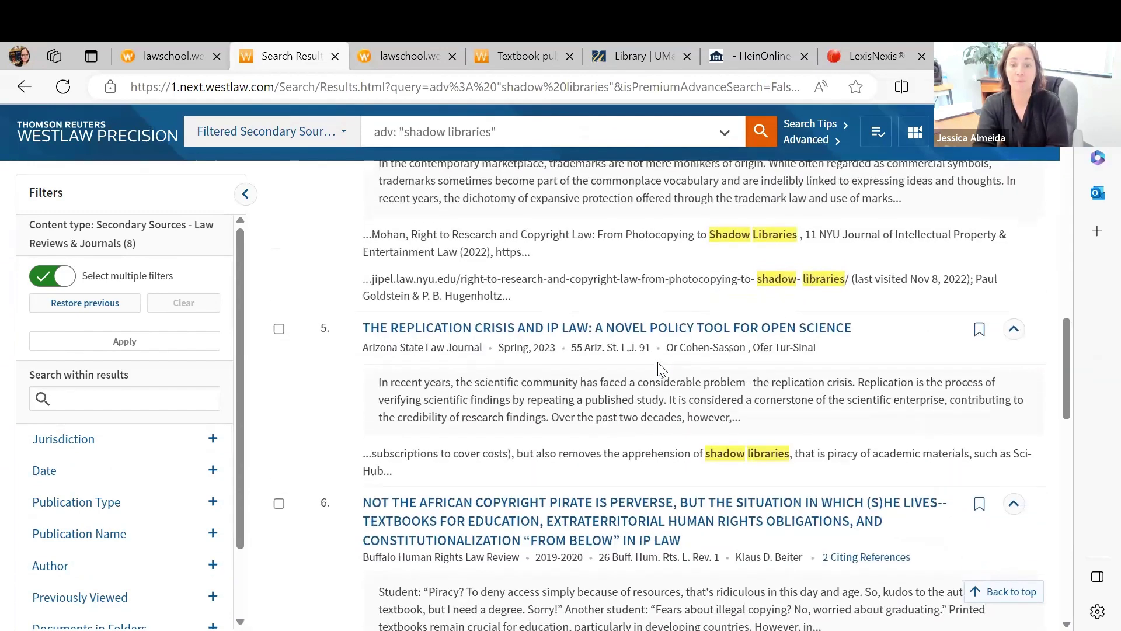
scroll(659, 370, "down", 2)
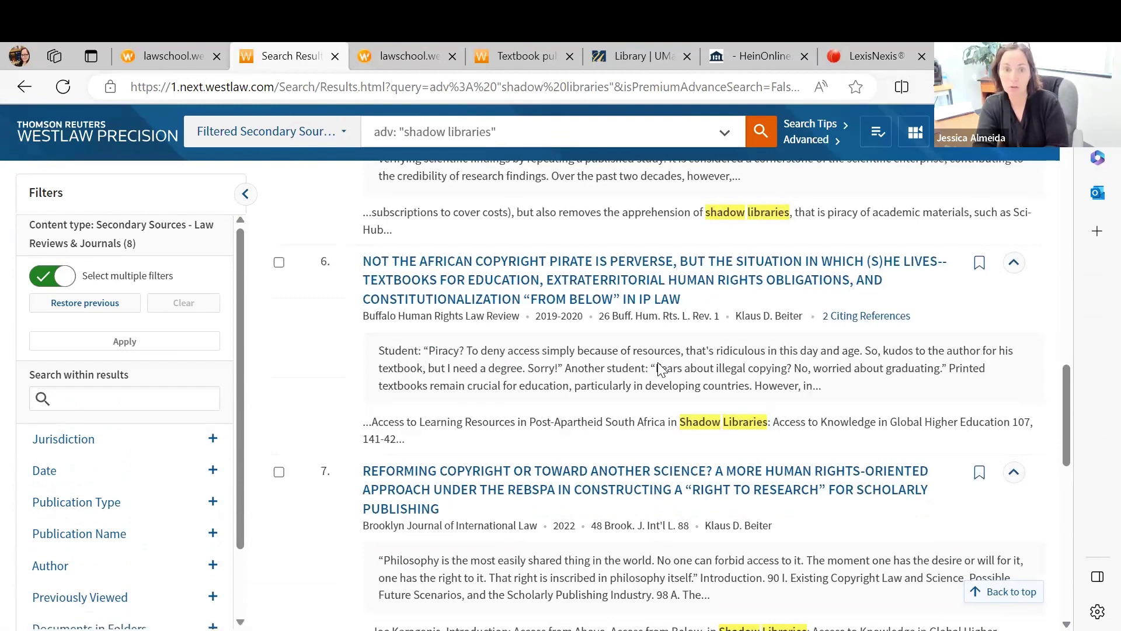
scroll(622, 336, "down", 1)
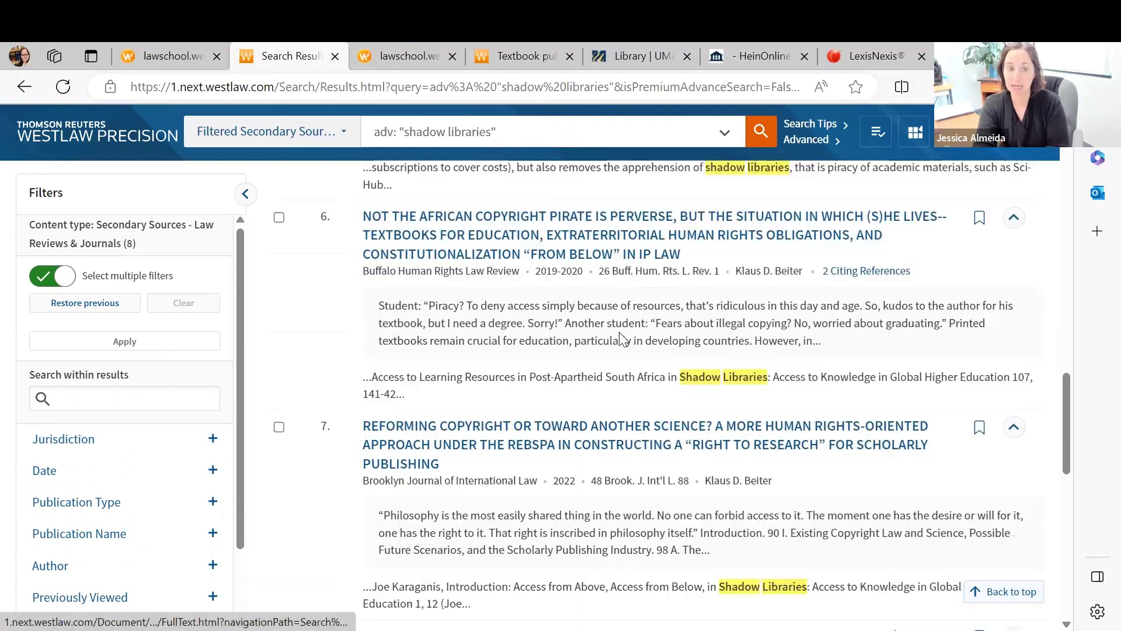
scroll(619, 334, "down", 1)
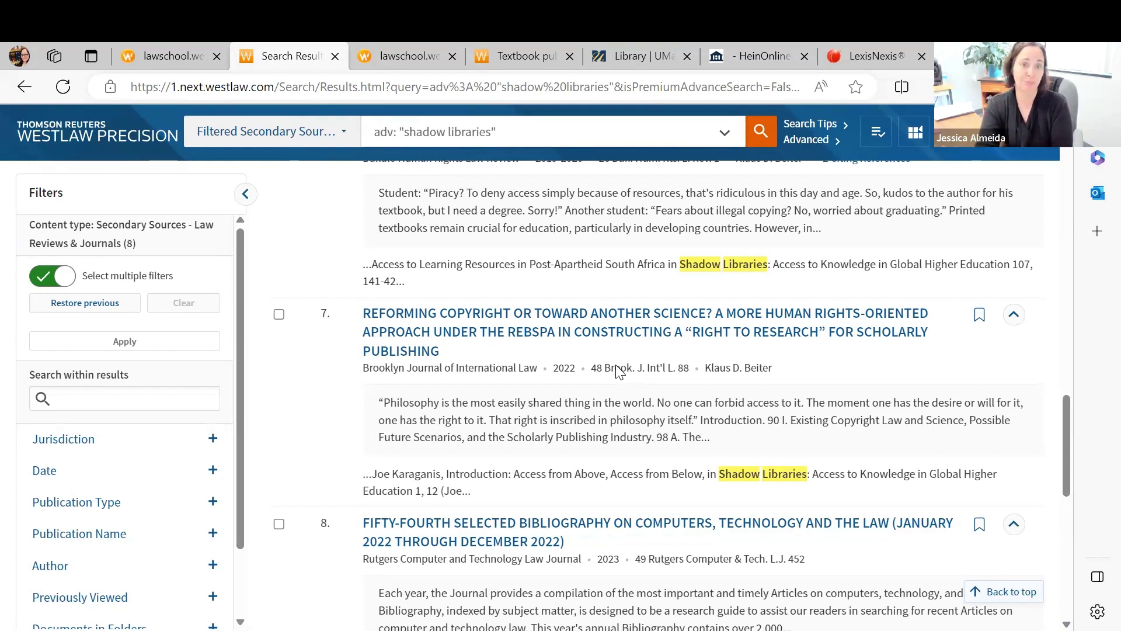
scroll(619, 371, "up", 15)
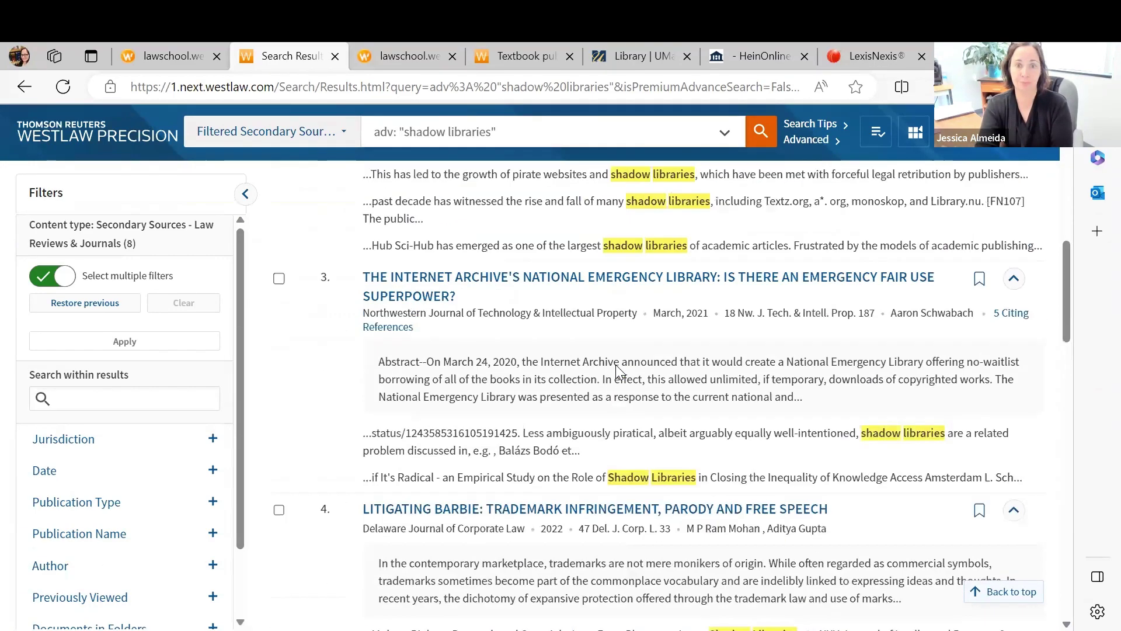
scroll(619, 371, "up", 6)
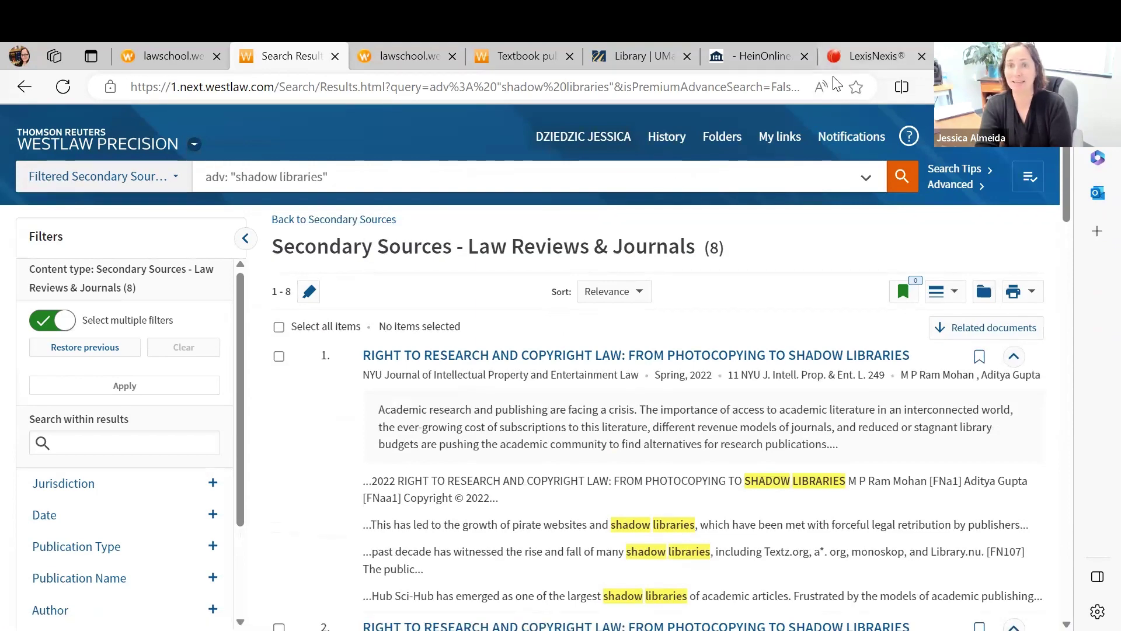
- Switch to the UMass Law Library page and view the research databases listed under Quick links
left_click(642, 56)
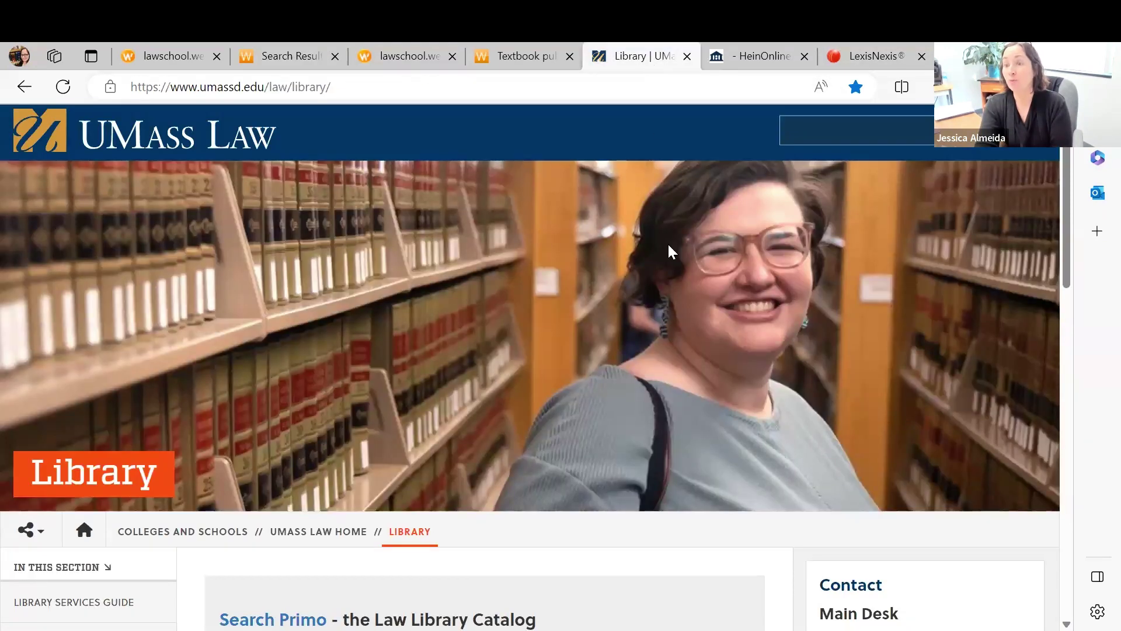
scroll(668, 244, "down", 12)
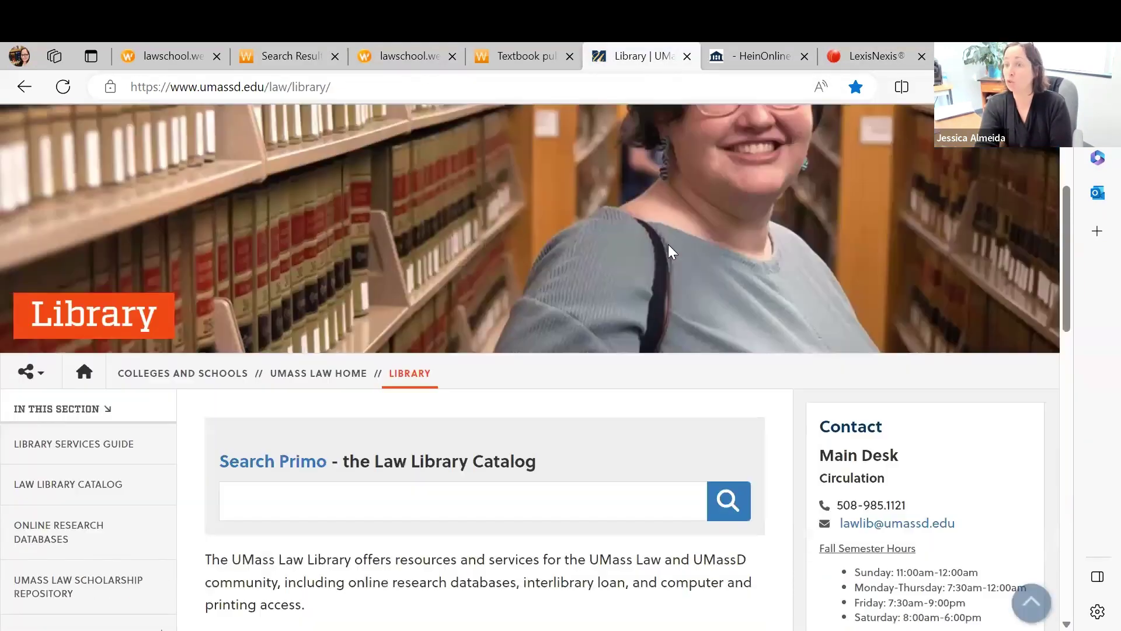
scroll(668, 252, "down", 1)
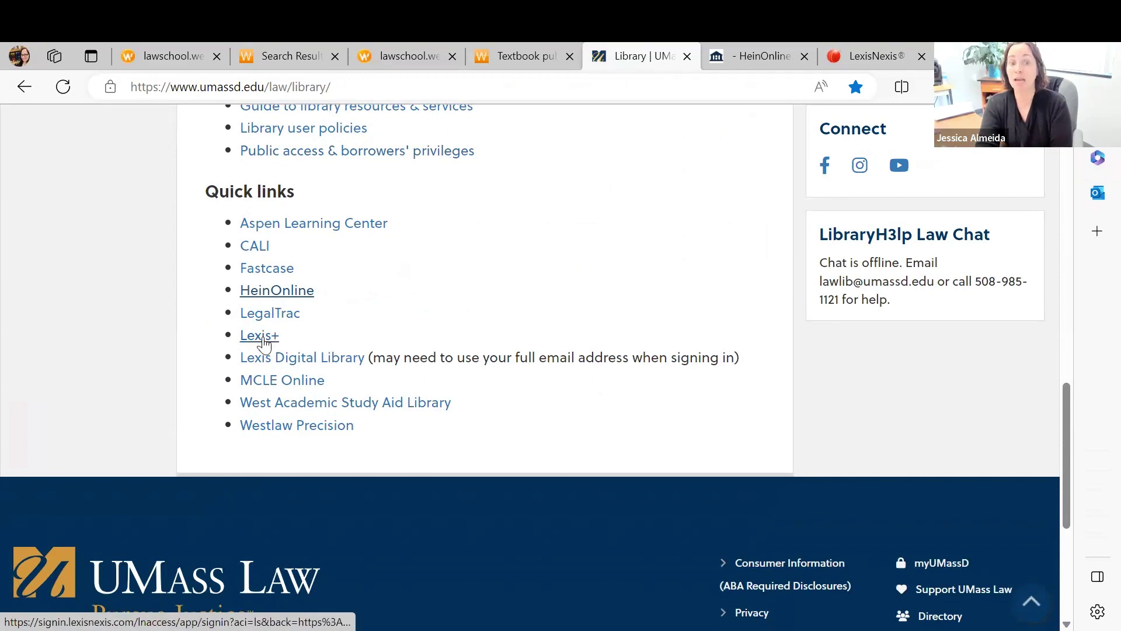
- Open Lexis+ from the LexisNexis Law School page and go to the search for Law Reviews & Journals
left_click(868, 58)
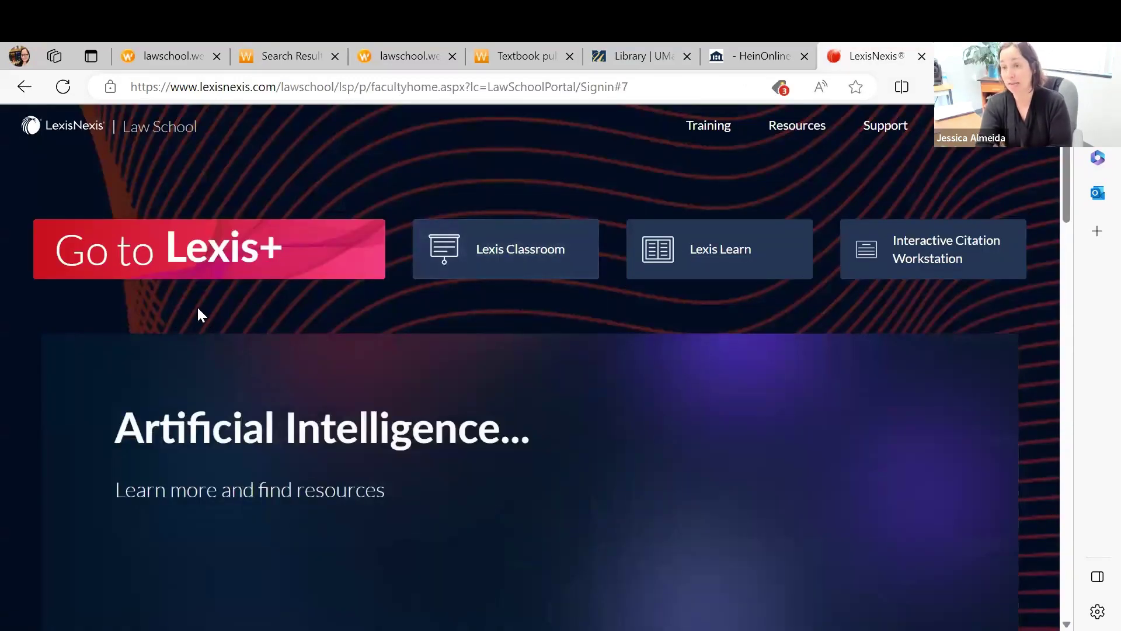
left_click(237, 248)
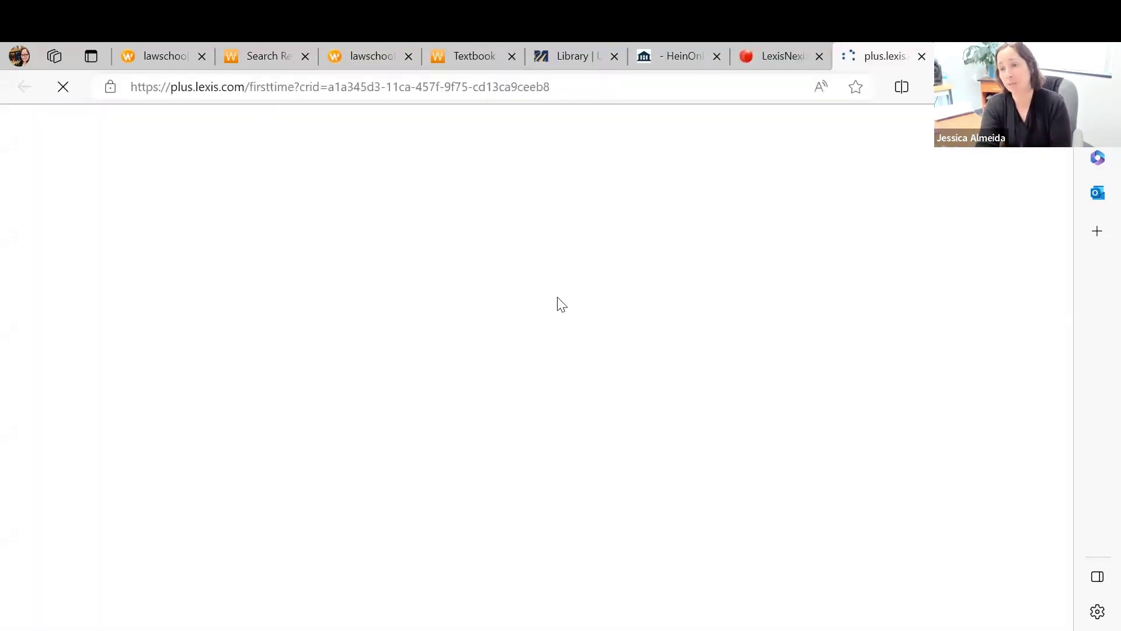
scroll(566, 290, "down", 2)
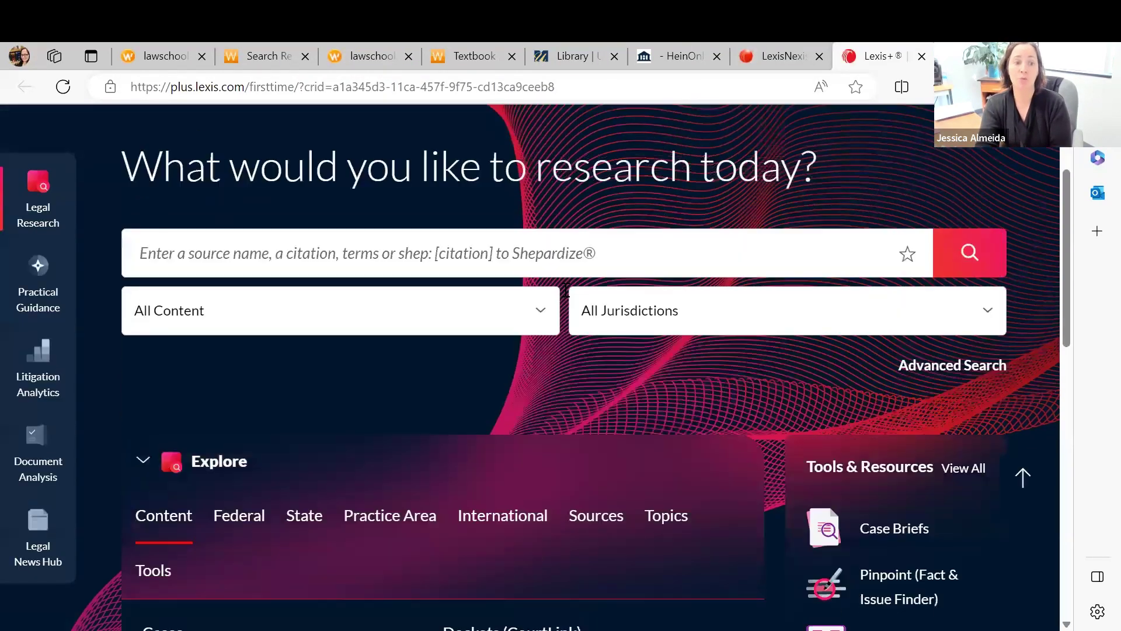
scroll(566, 290, "down", 4)
scroll(565, 291, "down", 4)
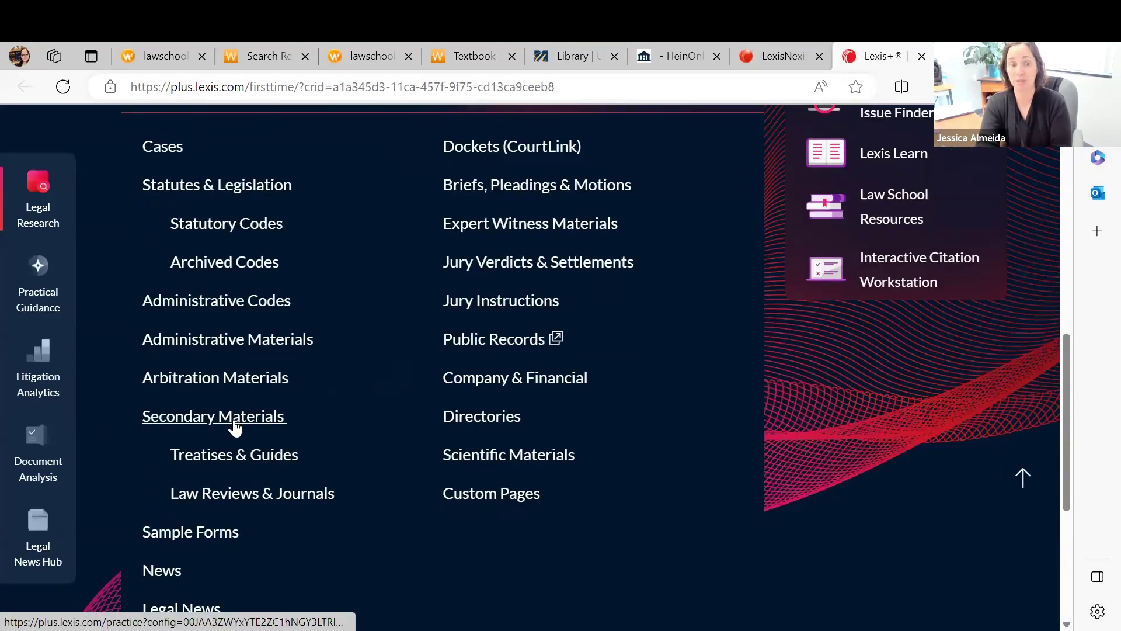
left_click(248, 498)
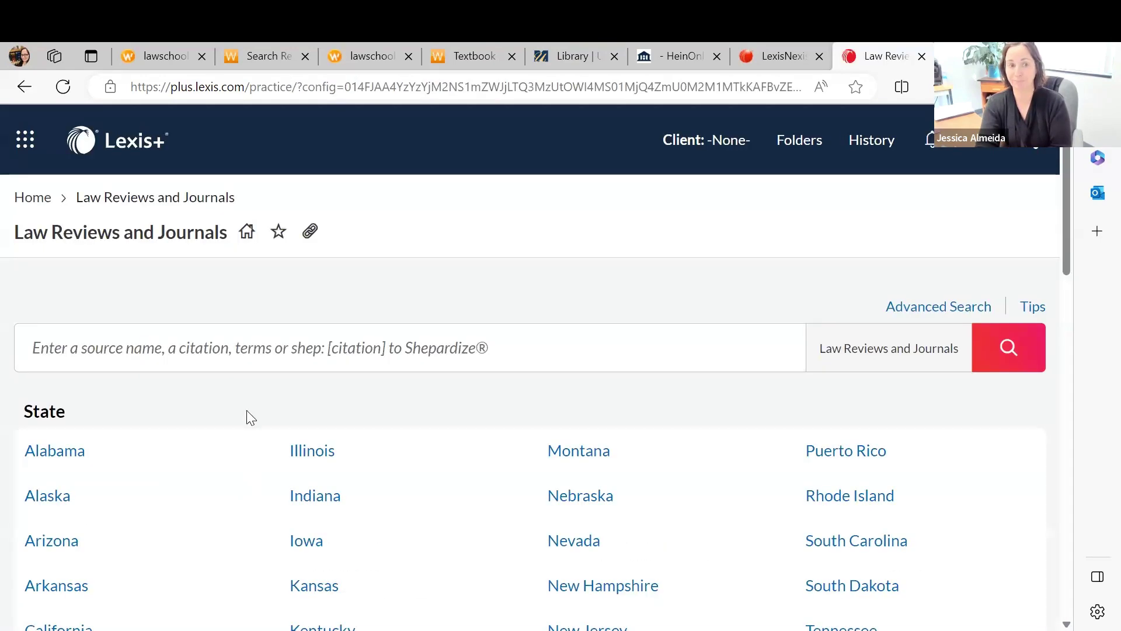
left_click(254, 348)
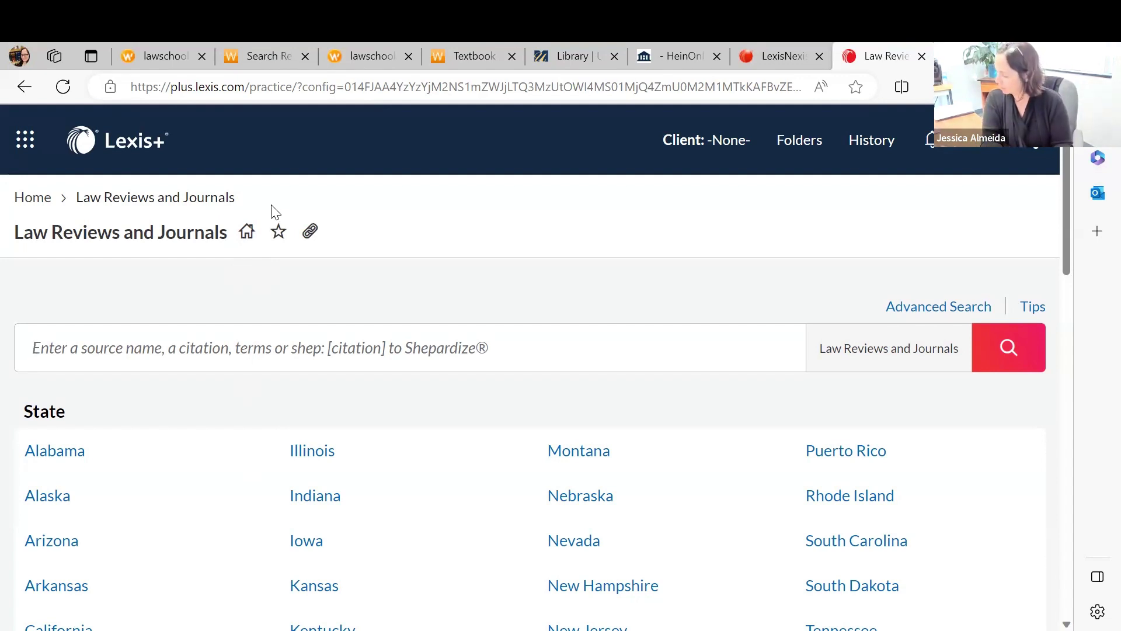
type("libraria")
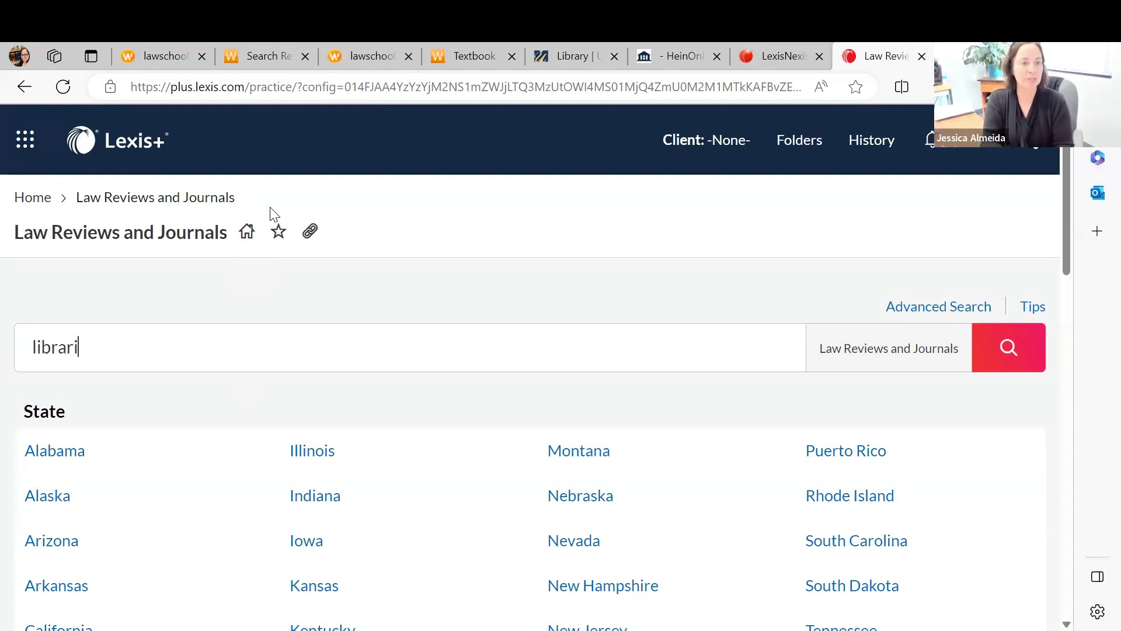
key("BackSpace")
key("BackSpace")
key("BackSpace")
key("BackSpace")
key("BackSpace")
key("BackSpace")
key("BackSpace")
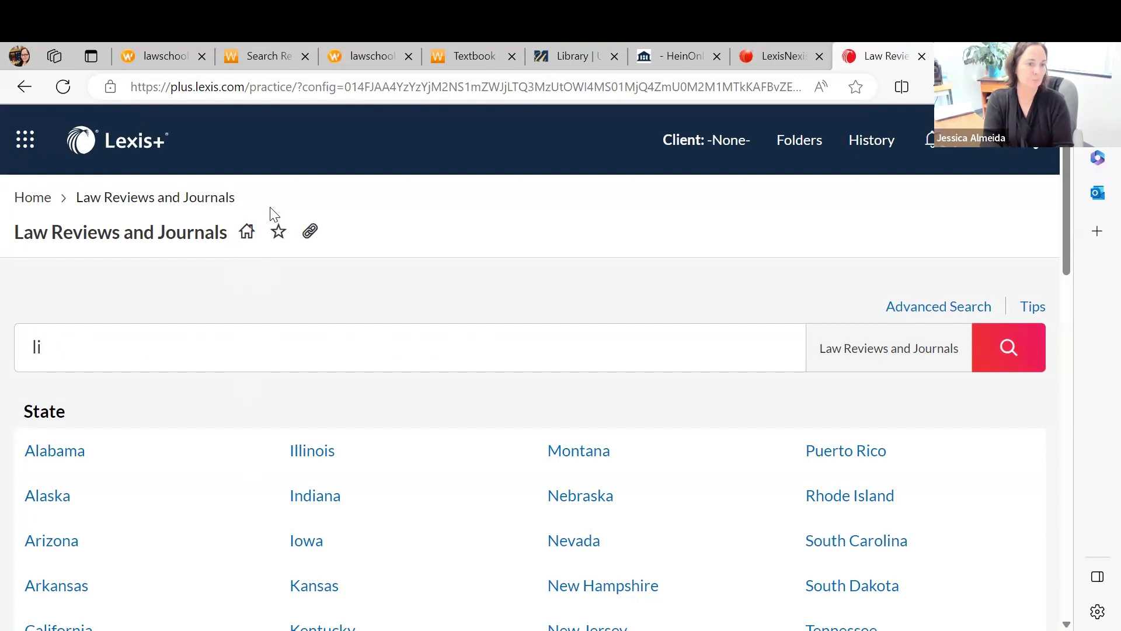
- Search Law Reviews and Journals with the terms-and-connectors query internet /s librar* /s "fair use"
type("inte")
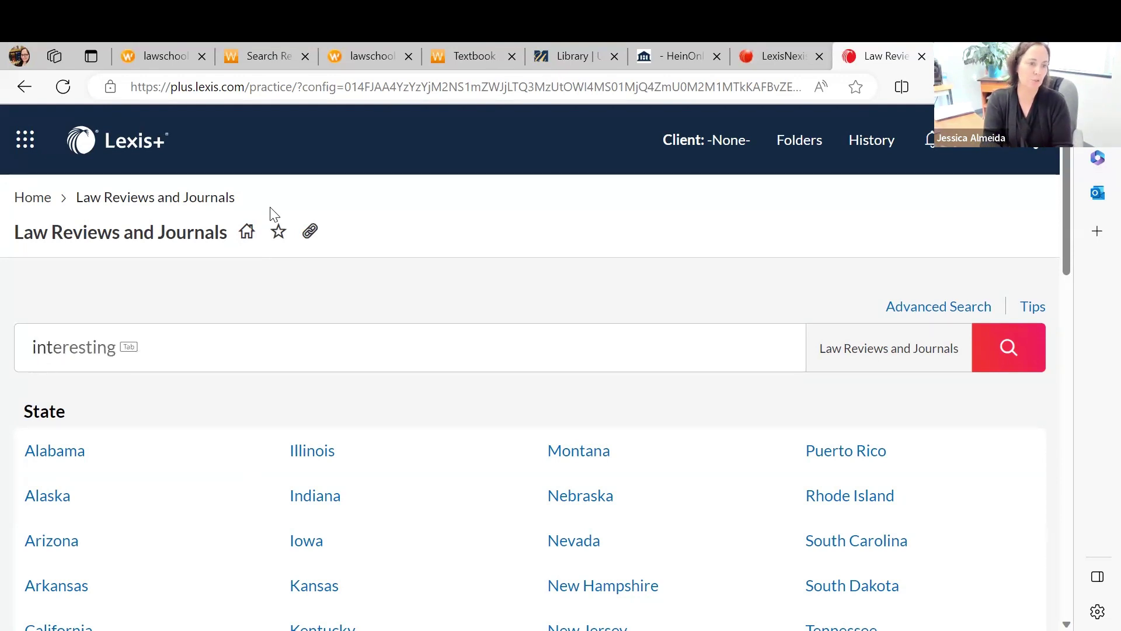
key("BackSpace")
key("BackSpace")
type("tern")
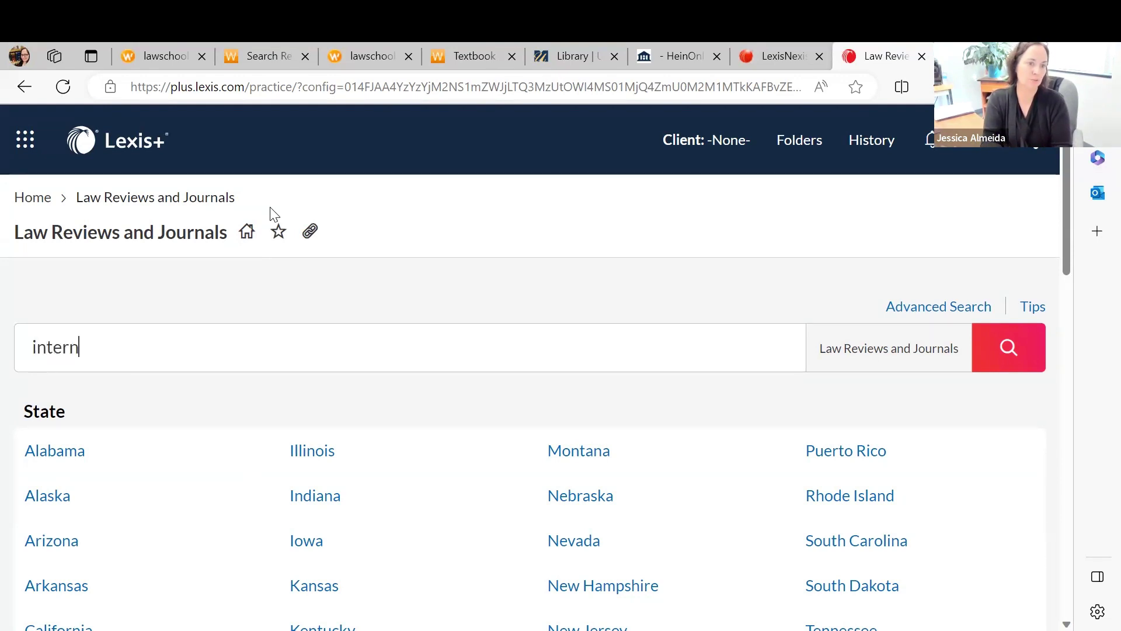
type("et /")
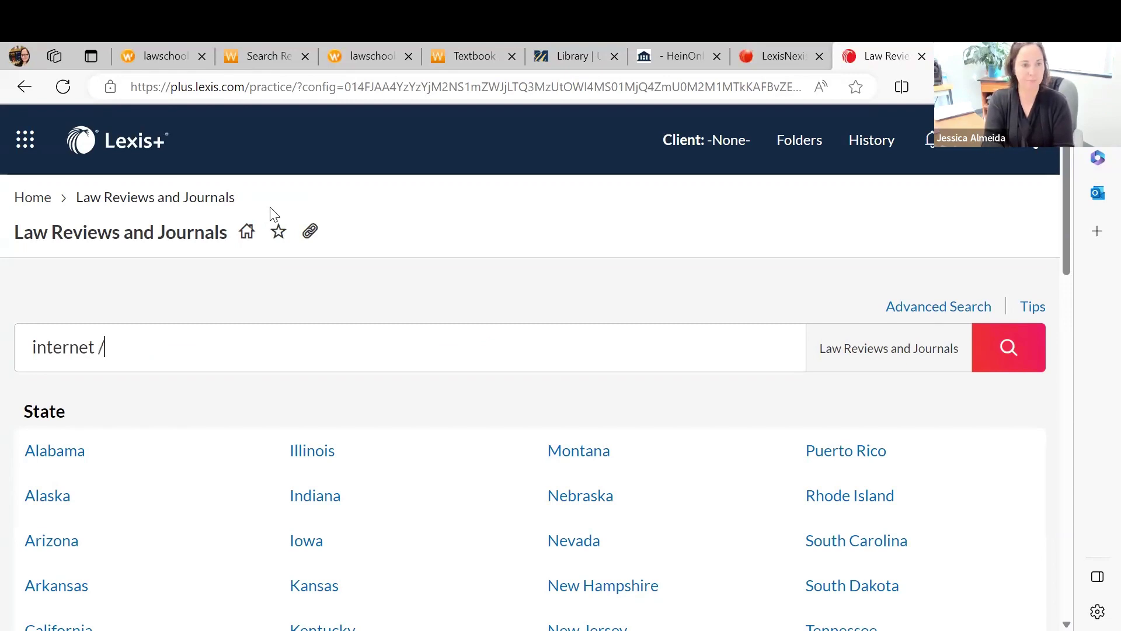
type("s librar")
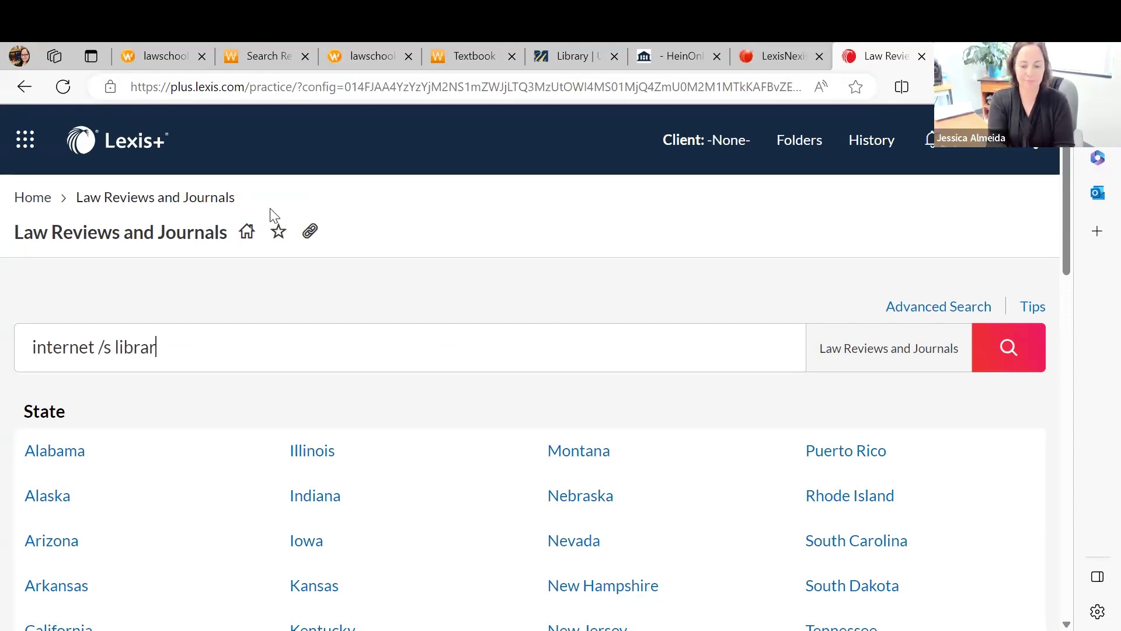
type("y*")
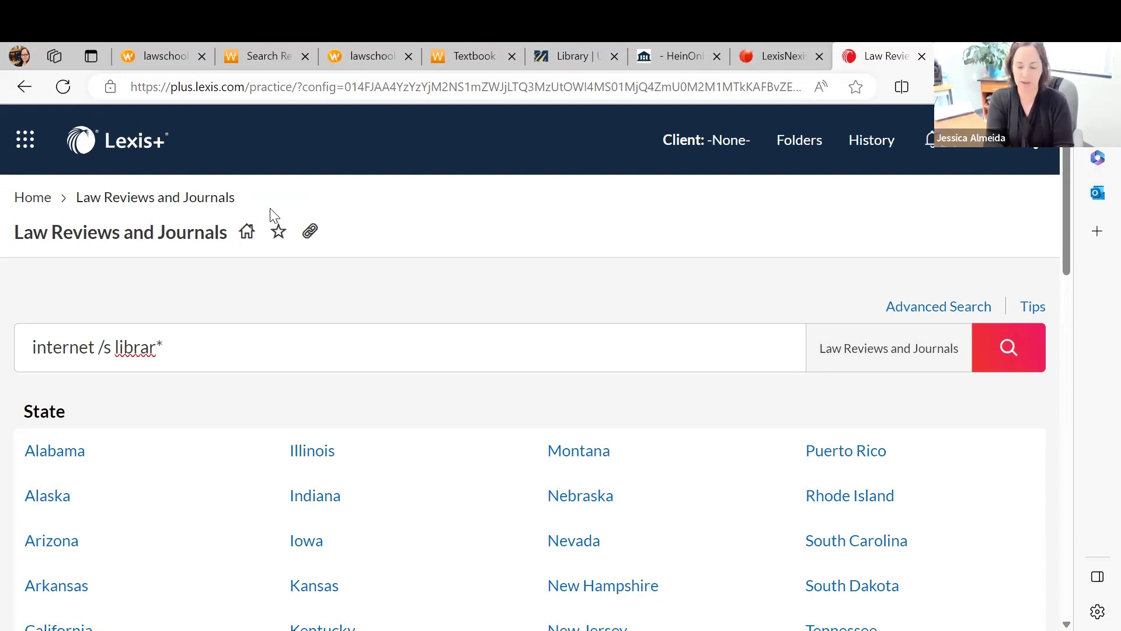
type(" /s")
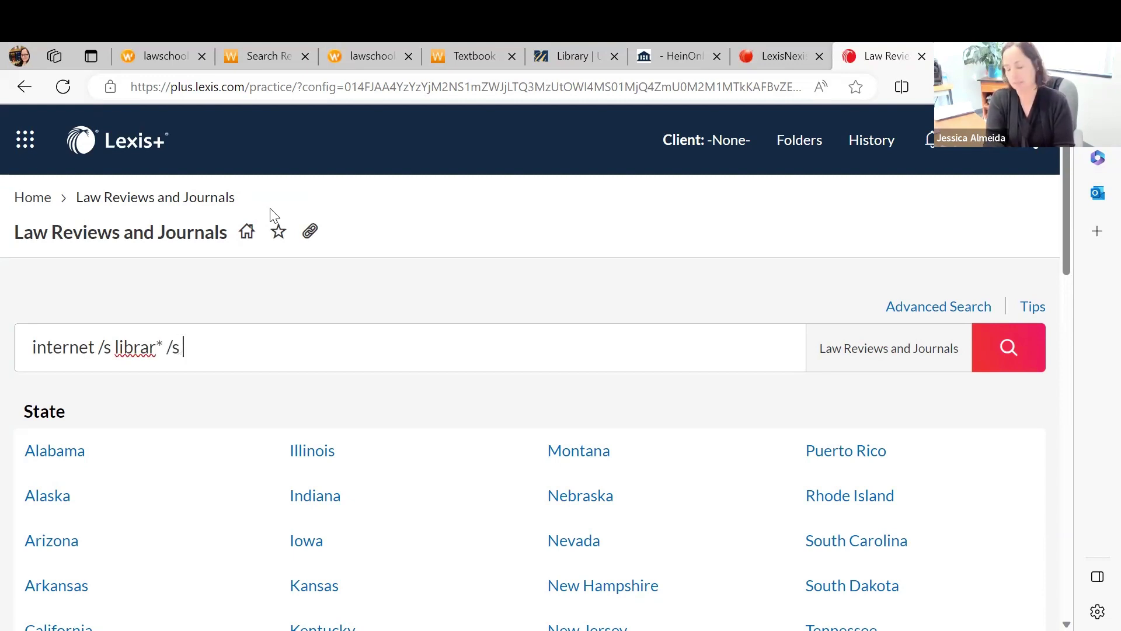
type(" fair")
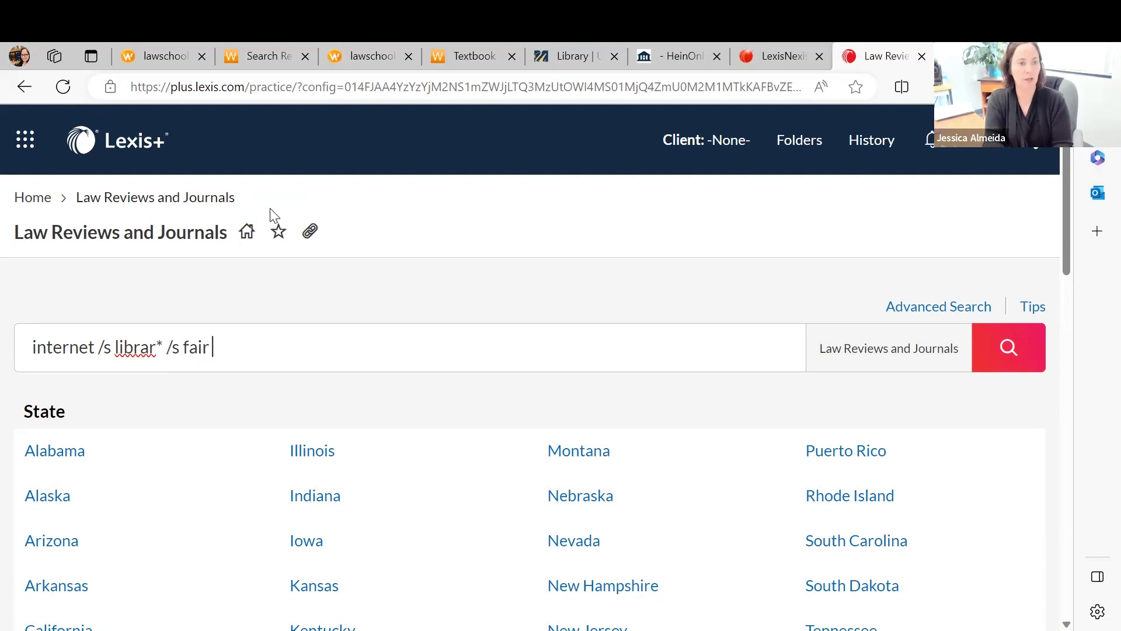
key("BackSpace")
key("BackSpace")
key("BackSpace")
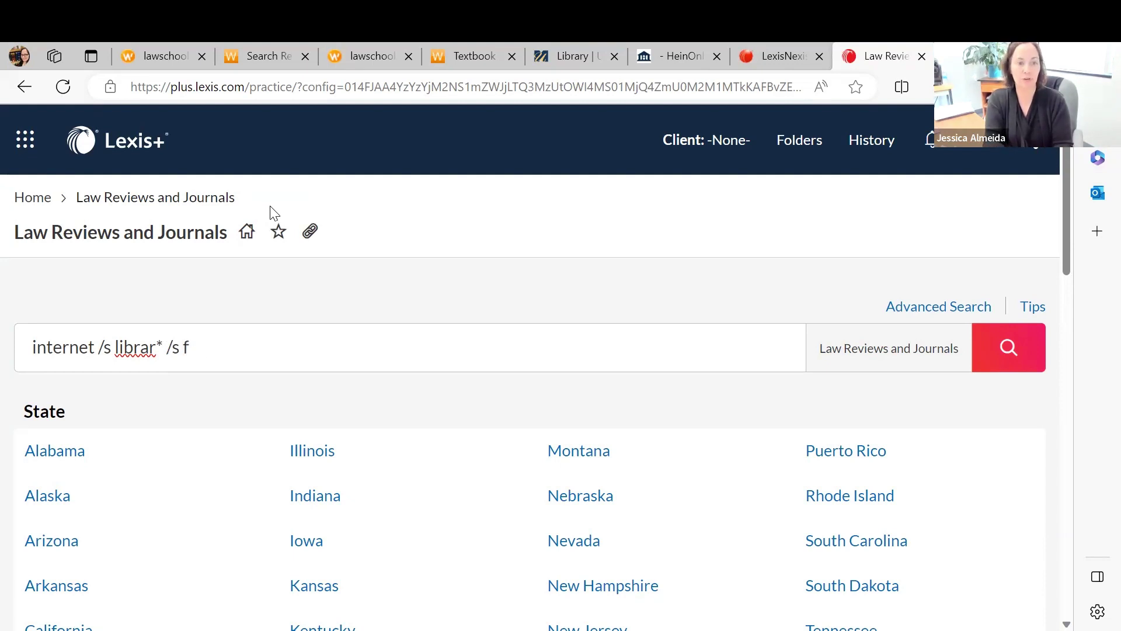
type("\"fa")
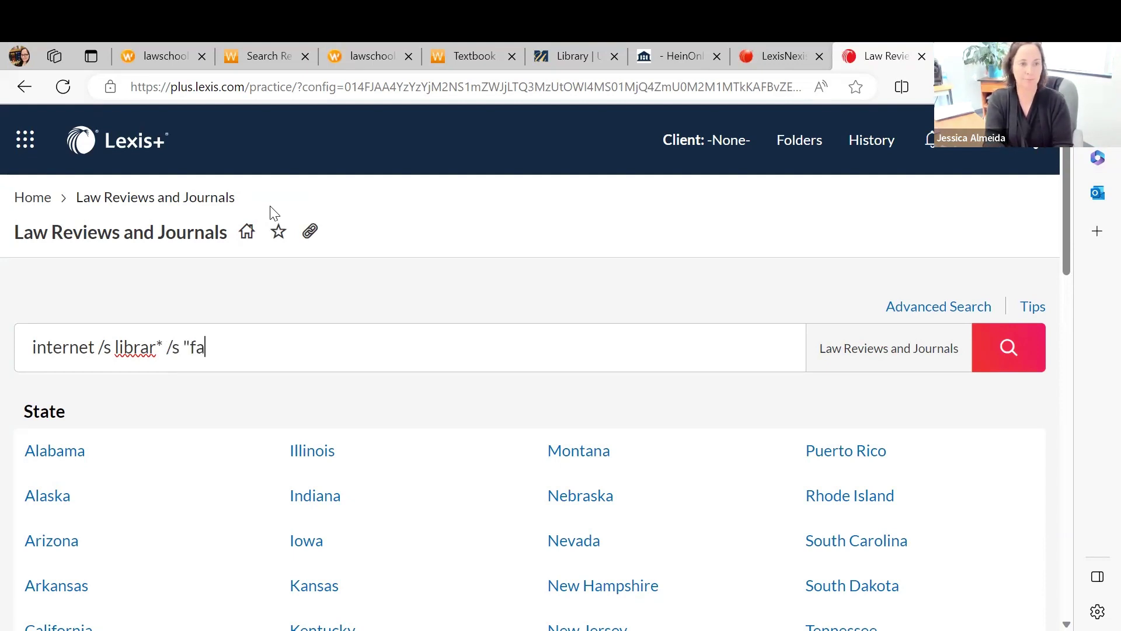
type("ir use")
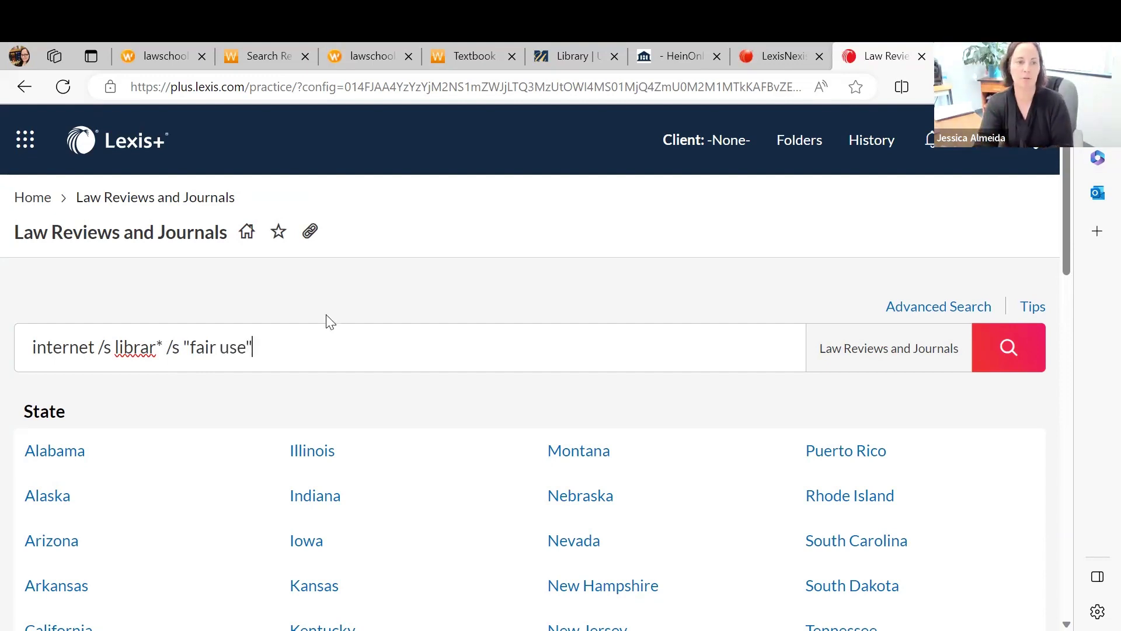
left_click(1009, 354)
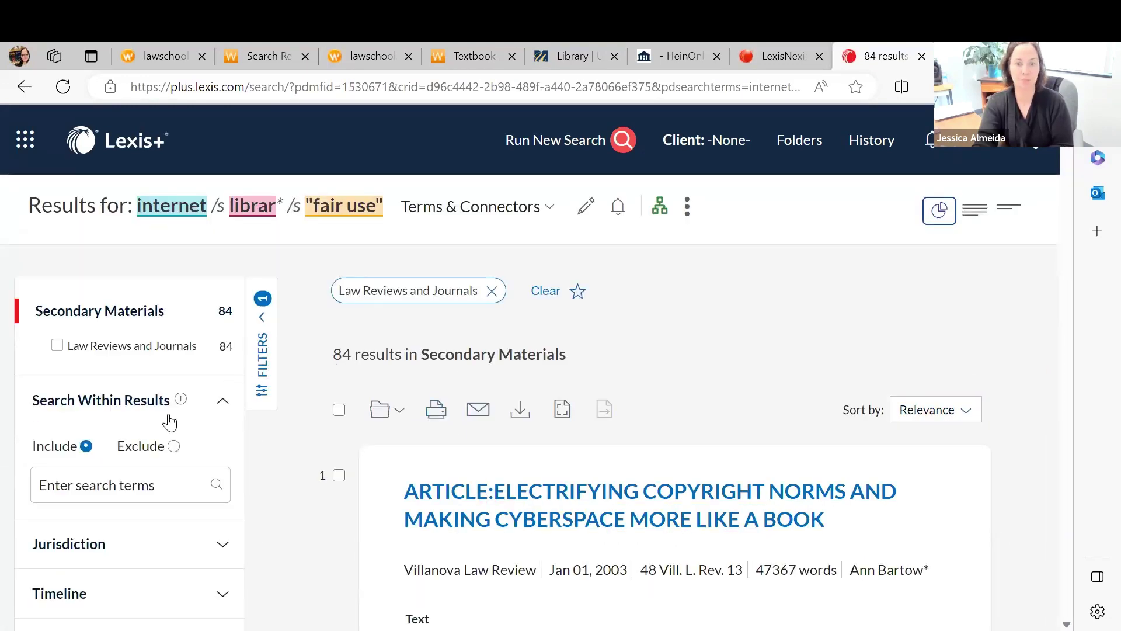
- Look over the available result filters and view the jurisdictions offered for narrowing the results
scroll(170, 420, "down", 1)
scroll(170, 420, "down", 1)
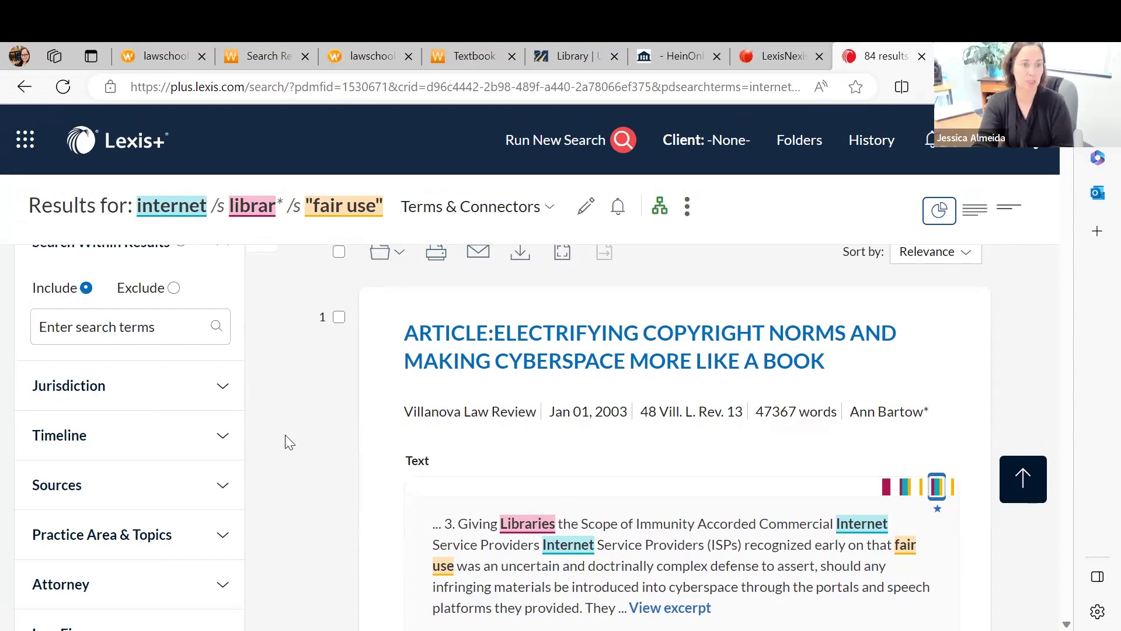
scroll(285, 435, "down", 1)
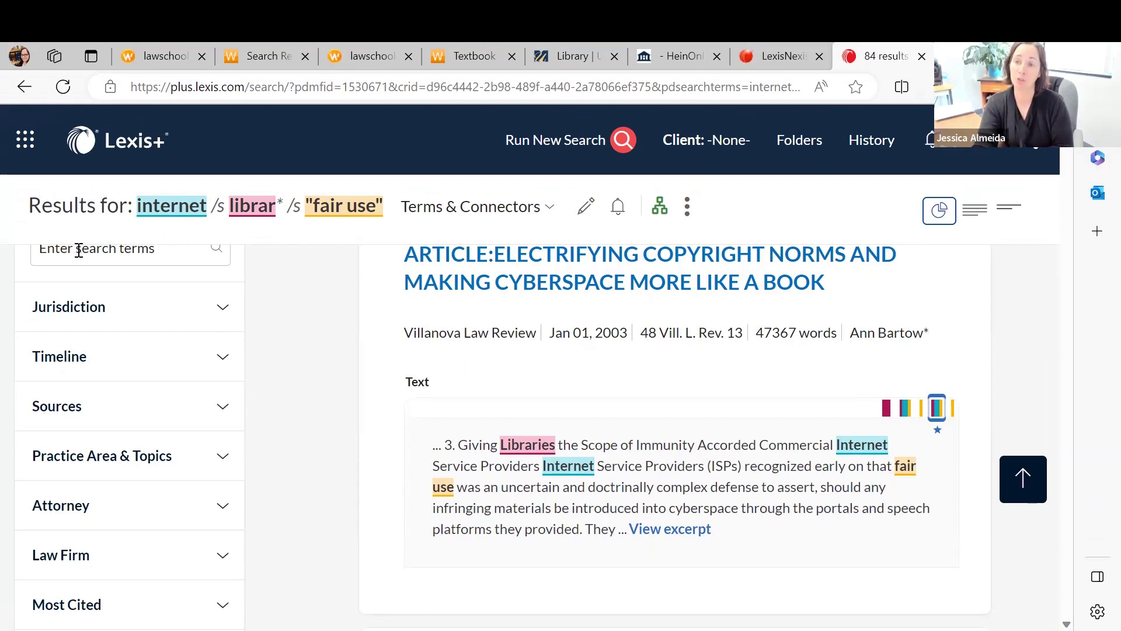
left_click(220, 314)
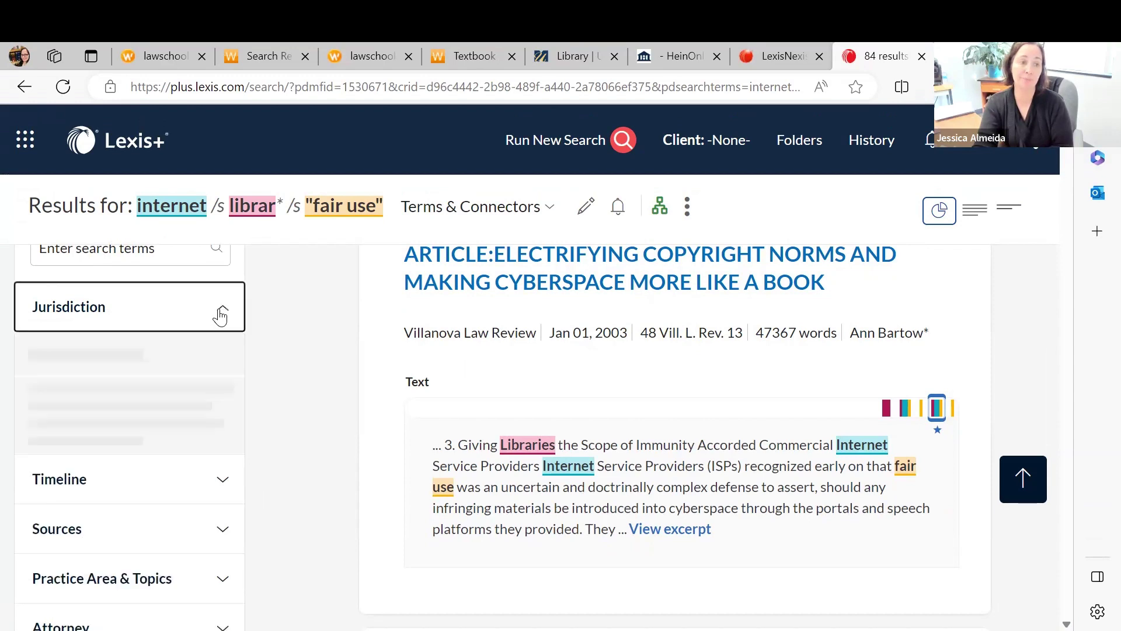
scroll(202, 372, "down", 3)
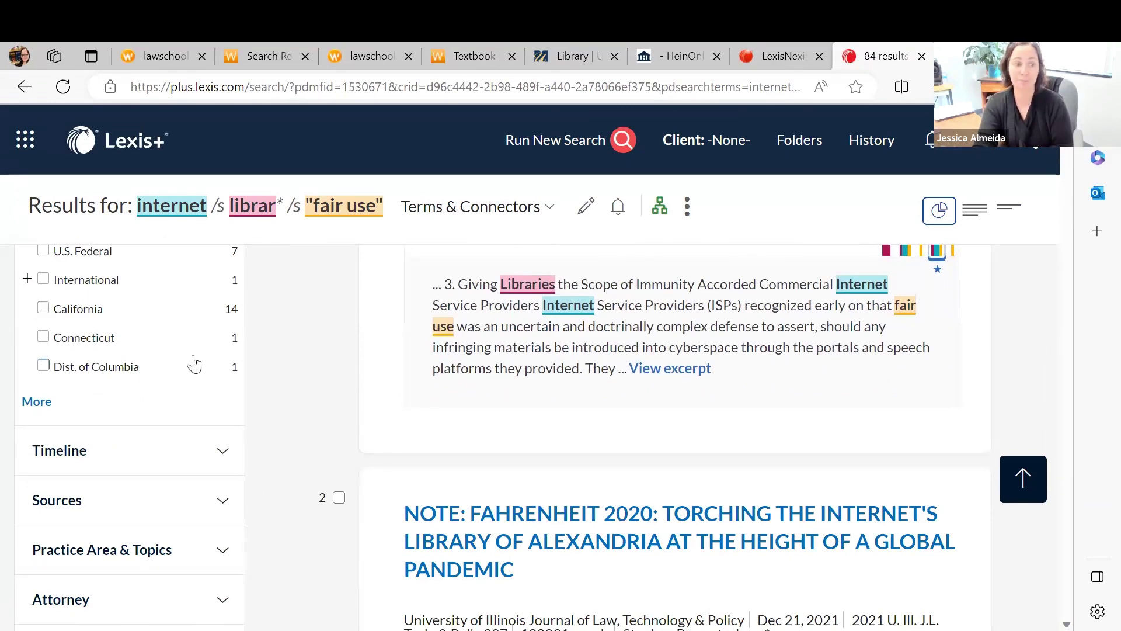
scroll(194, 364, "down", 3)
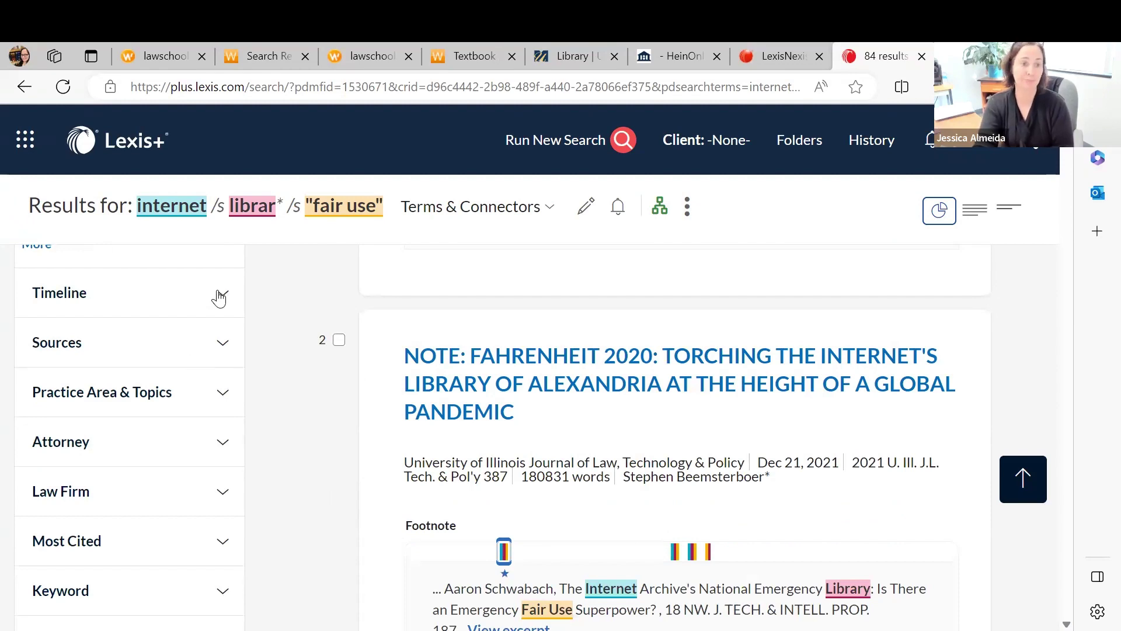
- Limit the results' timeline to 01/01/2015 through 12/31/2023
scroll(219, 299, "down", 2)
scroll(221, 305, "down", 1)
scroll(221, 316, "up", 5)
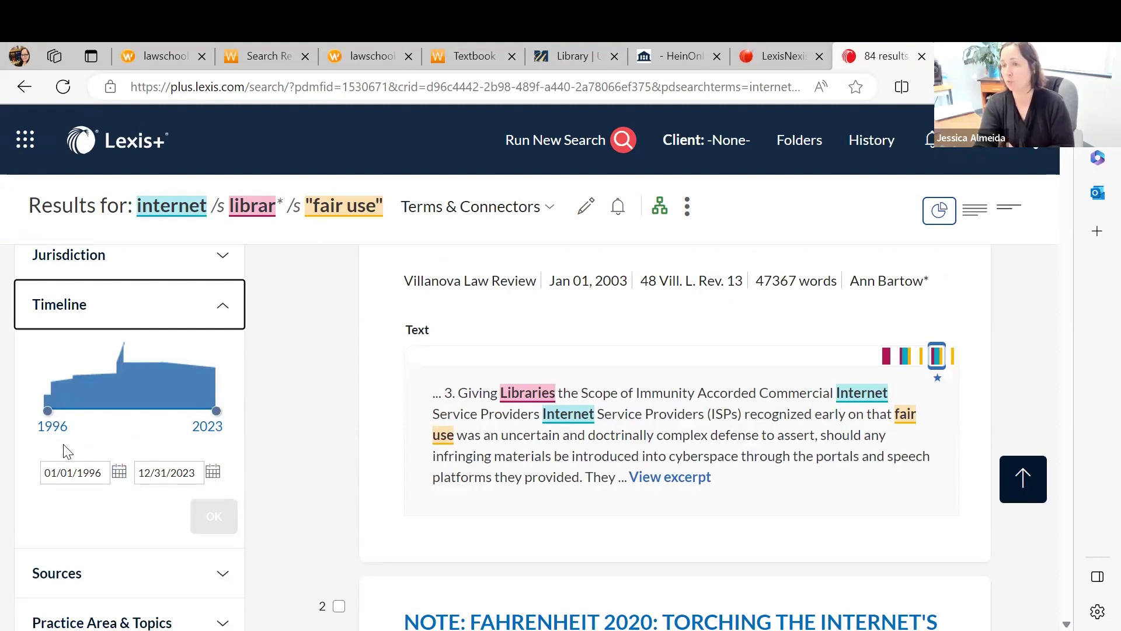
left_click(101, 474)
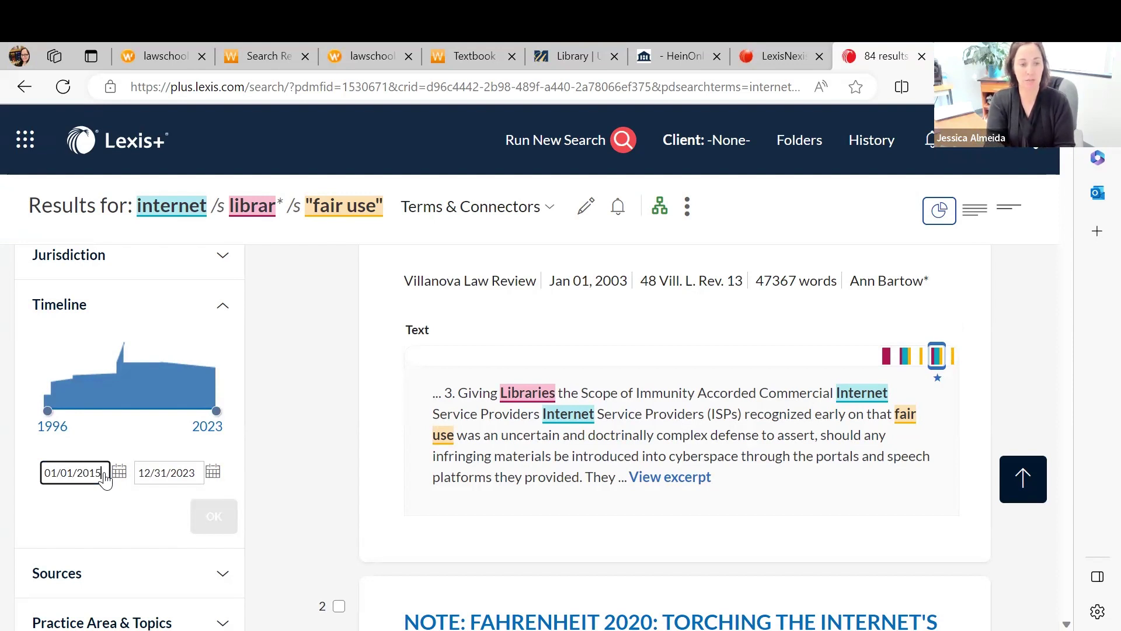
type("2015")
left_click(178, 475)
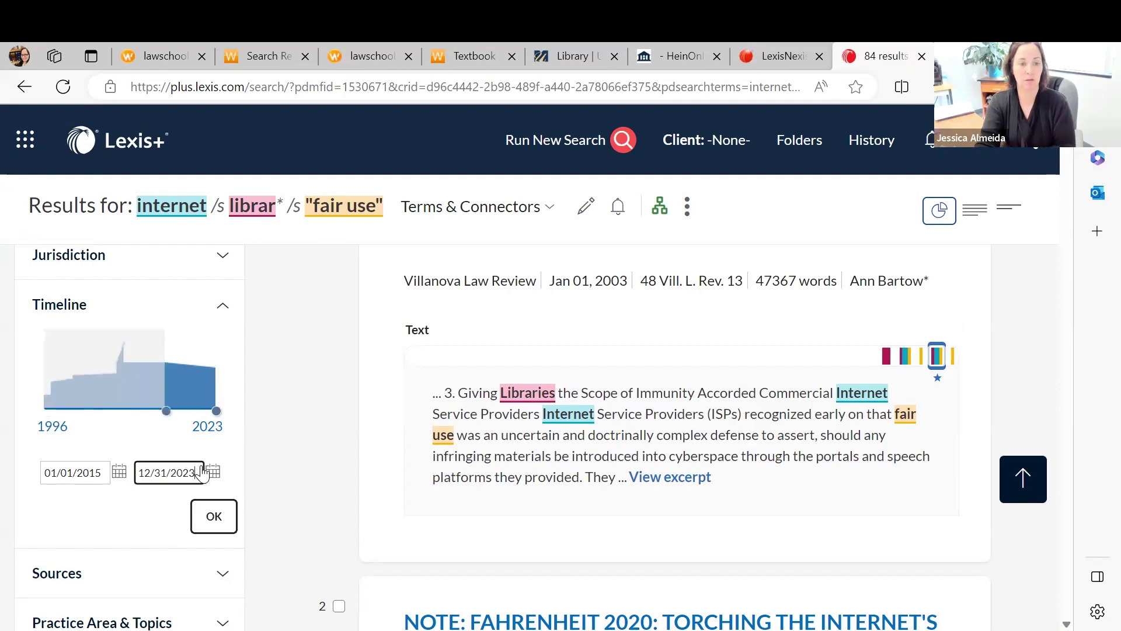
left_click(214, 518)
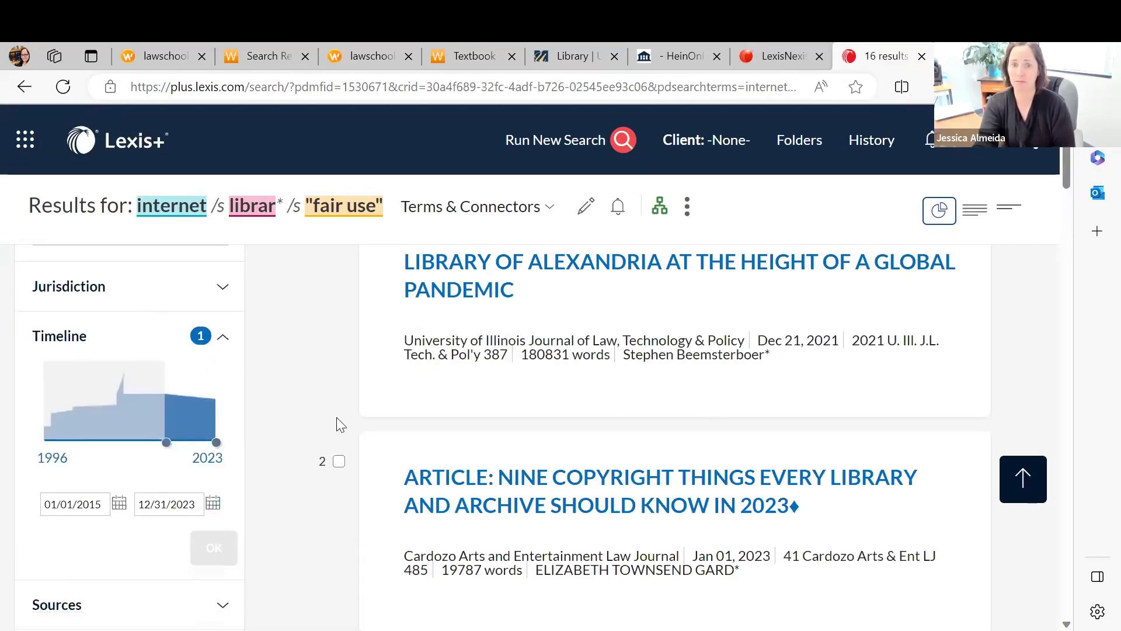
- View the journals listed as source filters and narrow the results to the Copyright Law practice area
scroll(247, 422, "down", 4)
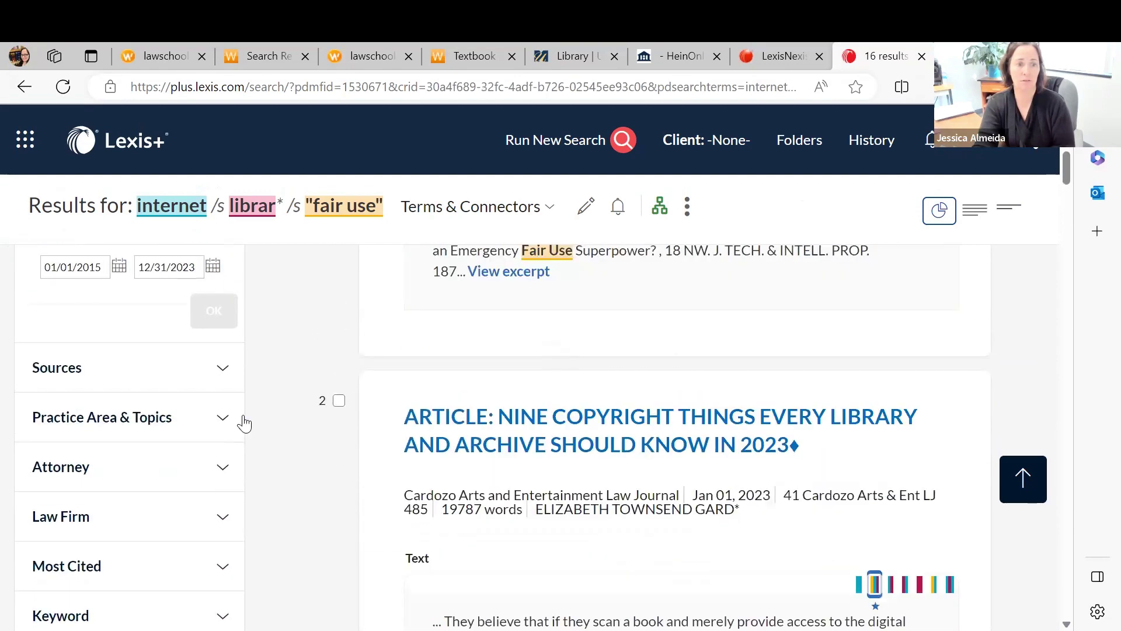
left_click(223, 369)
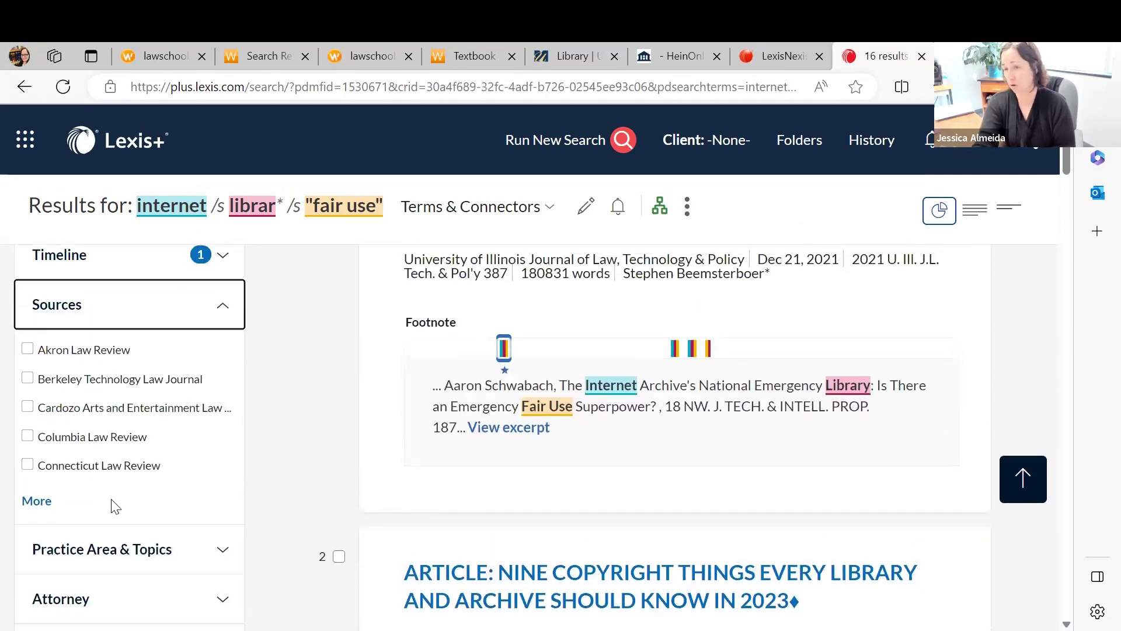
scroll(117, 497, "down", 3)
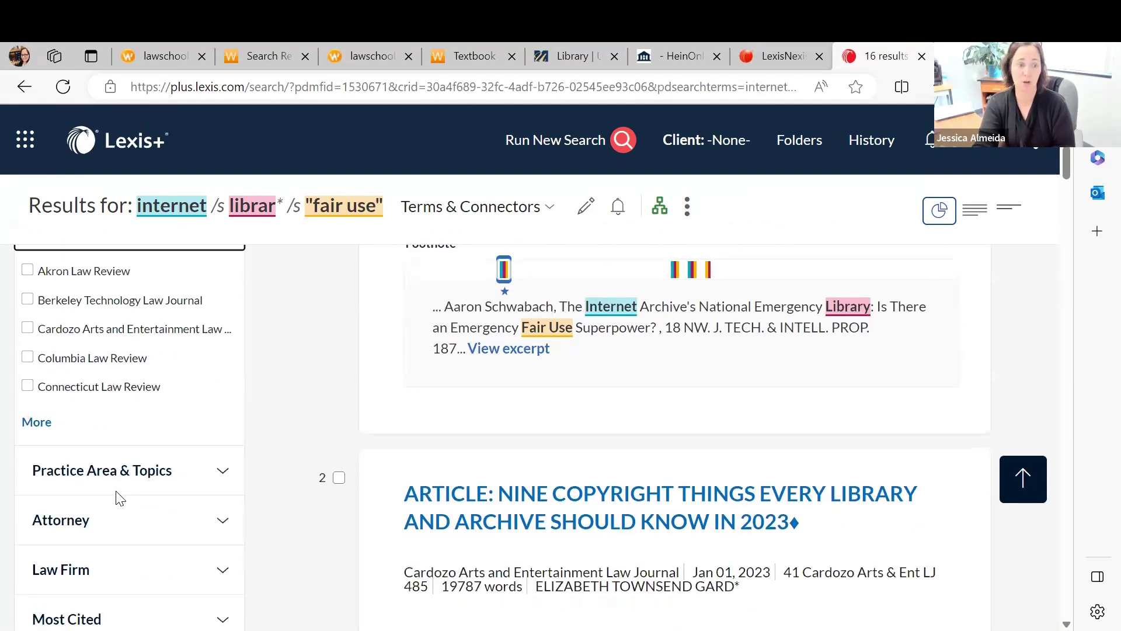
left_click(222, 392)
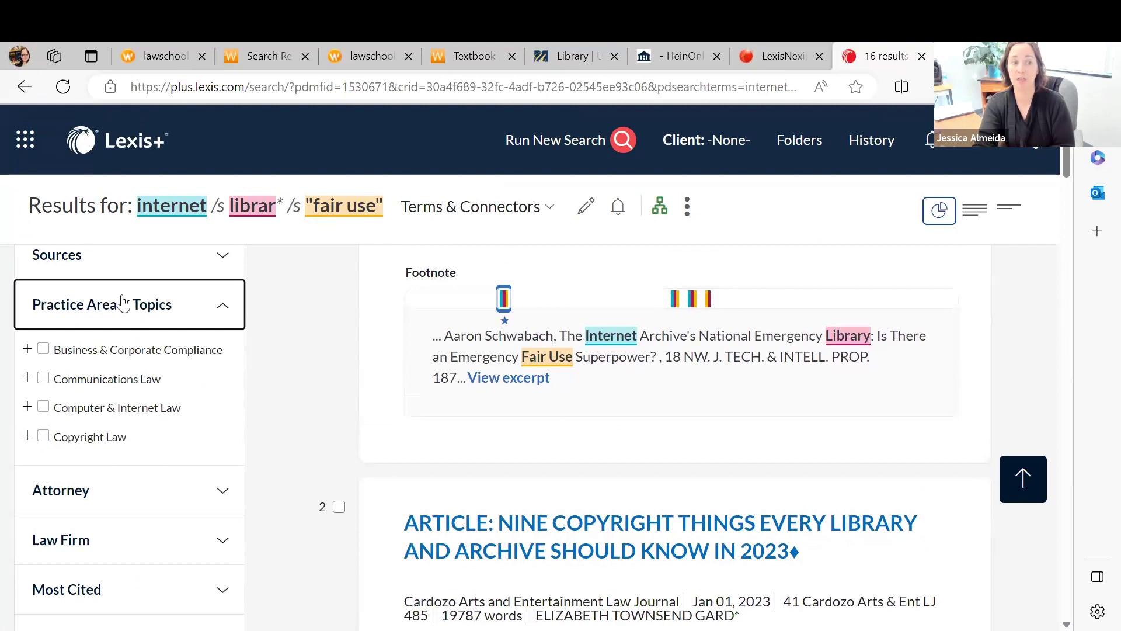
left_click(44, 438)
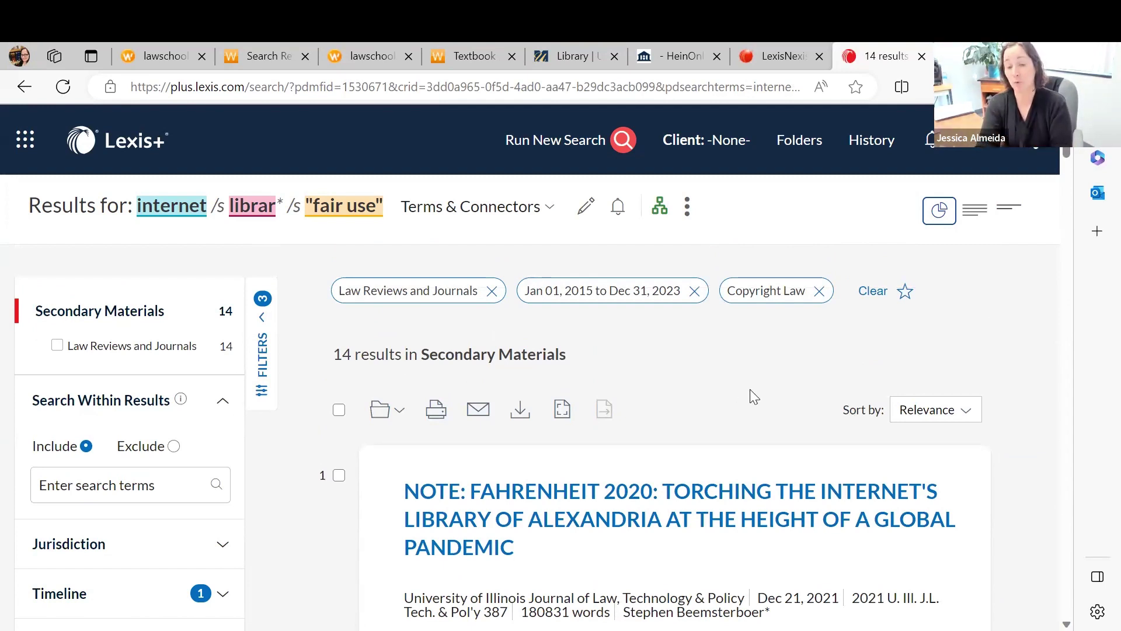
- Look through the filtered law review results, checking article titles, journals, dates and highlighted excerpts for relevance to internet libraries and fair use
scroll(759, 422, "down", 3)
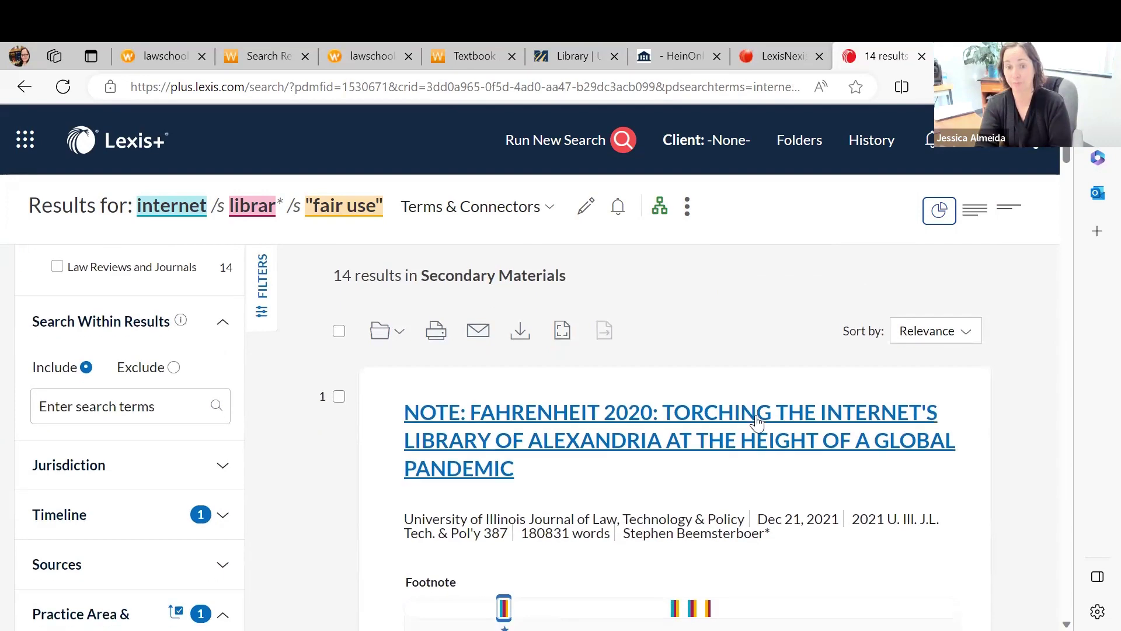
scroll(760, 421, "down", 4)
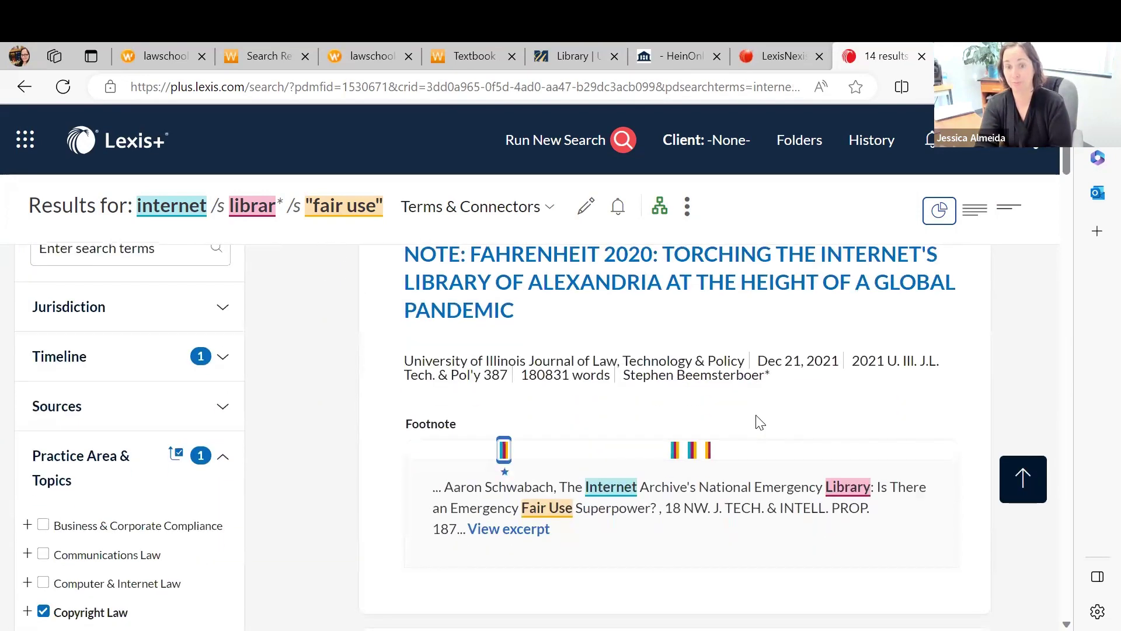
scroll(759, 422, "down", 3)
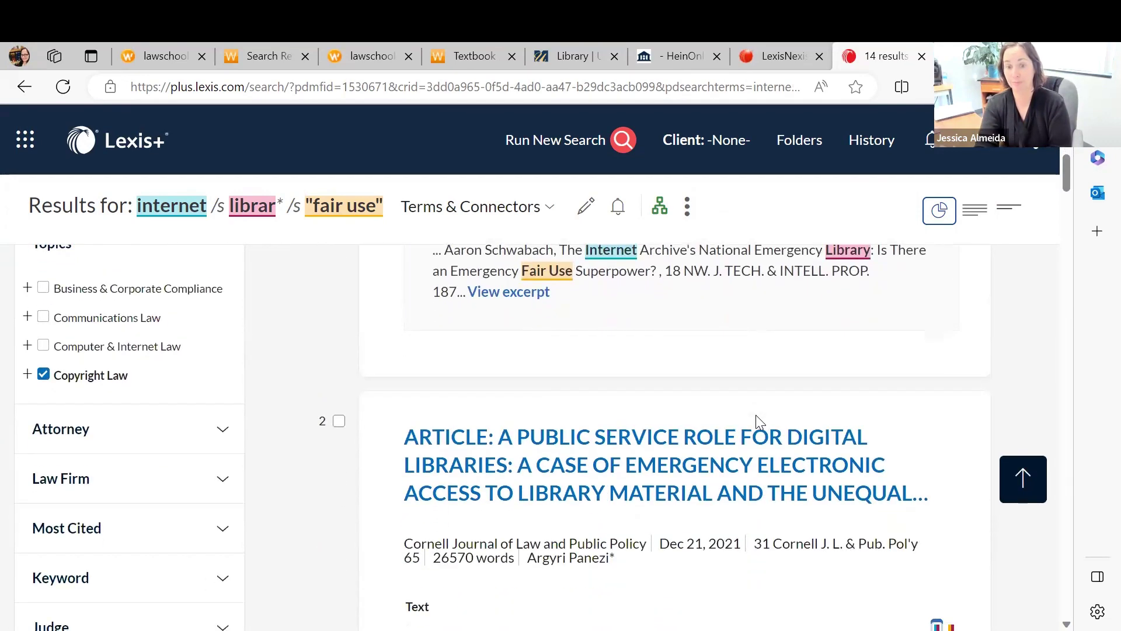
scroll(758, 421, "down", 1)
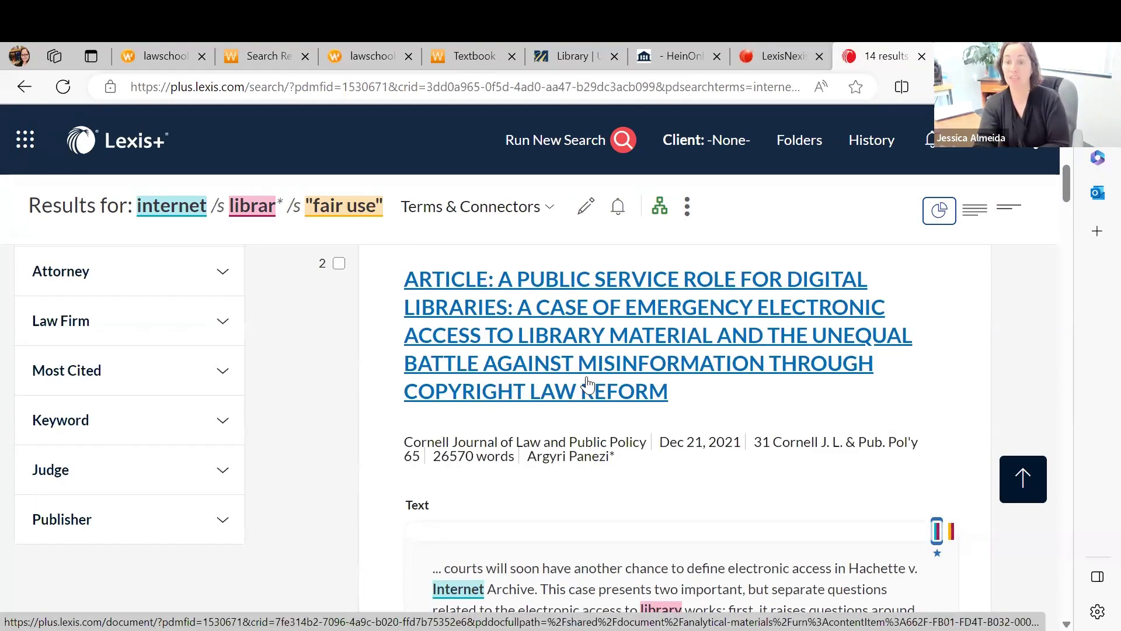
scroll(586, 384, "down", 5)
scroll(587, 384, "down", 2)
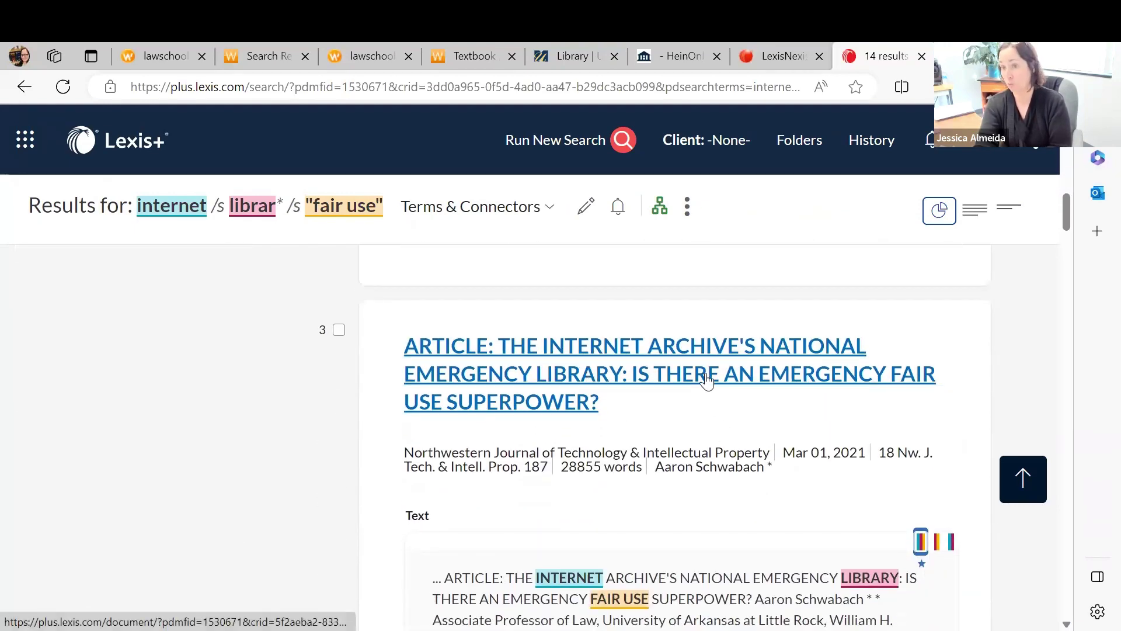
scroll(707, 380, "down", 2)
scroll(707, 380, "down", 5)
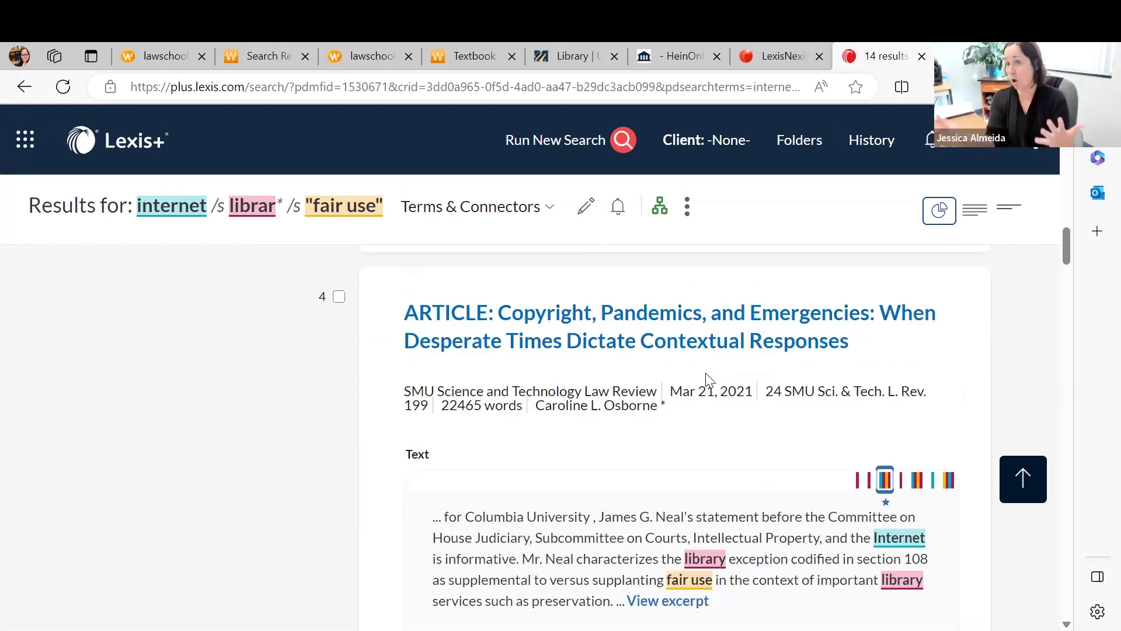
scroll(751, 364, "down", 6)
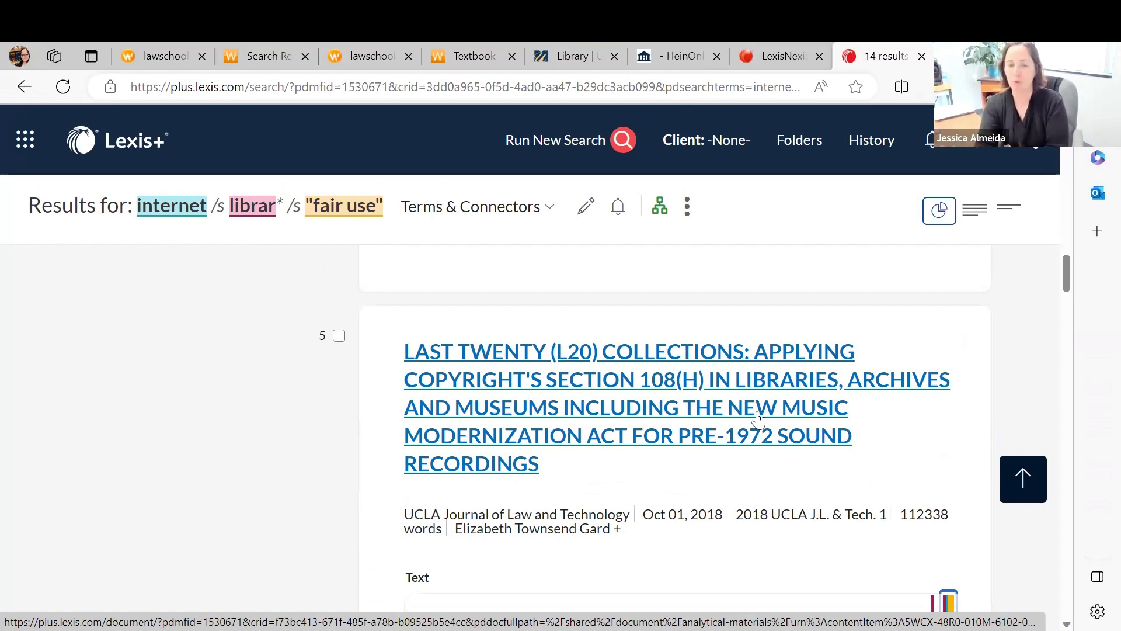
scroll(759, 438, "down", 6)
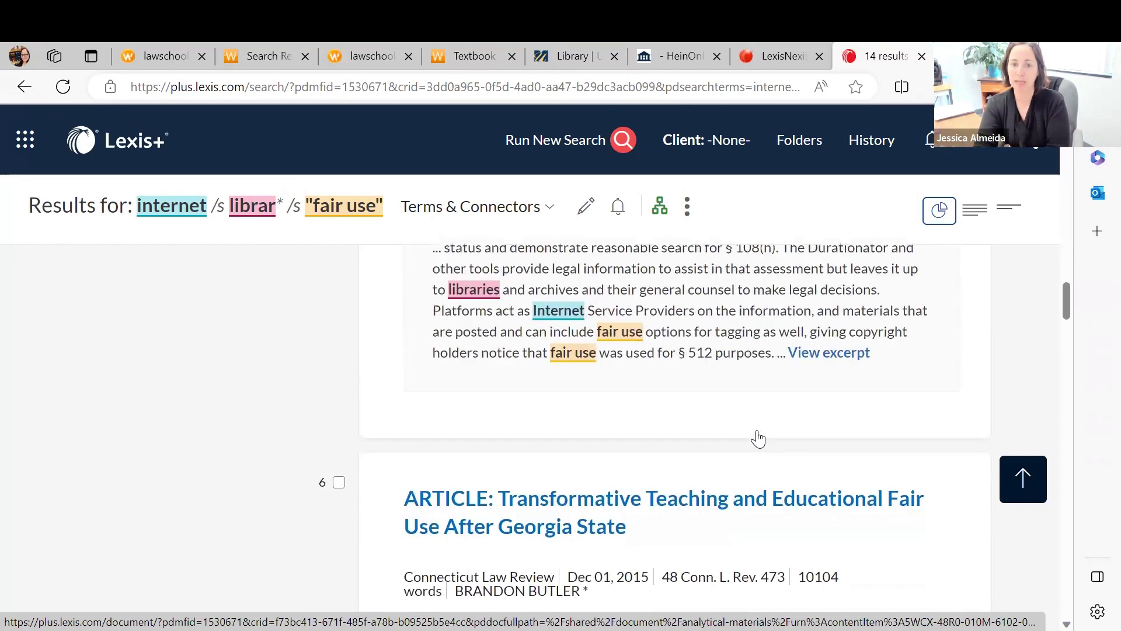
- Review the remaining Lexis+ results from the sixth article onward, checking titles, journals, dates and highlighted excerpts
scroll(758, 438, "down", 3)
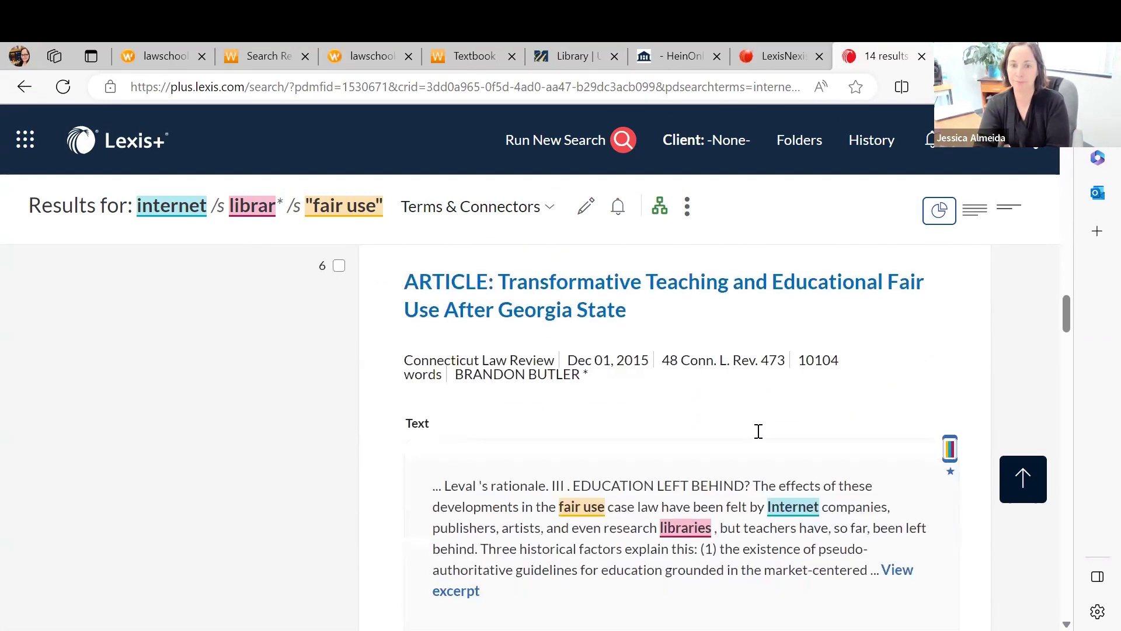
scroll(758, 431, "down", 6)
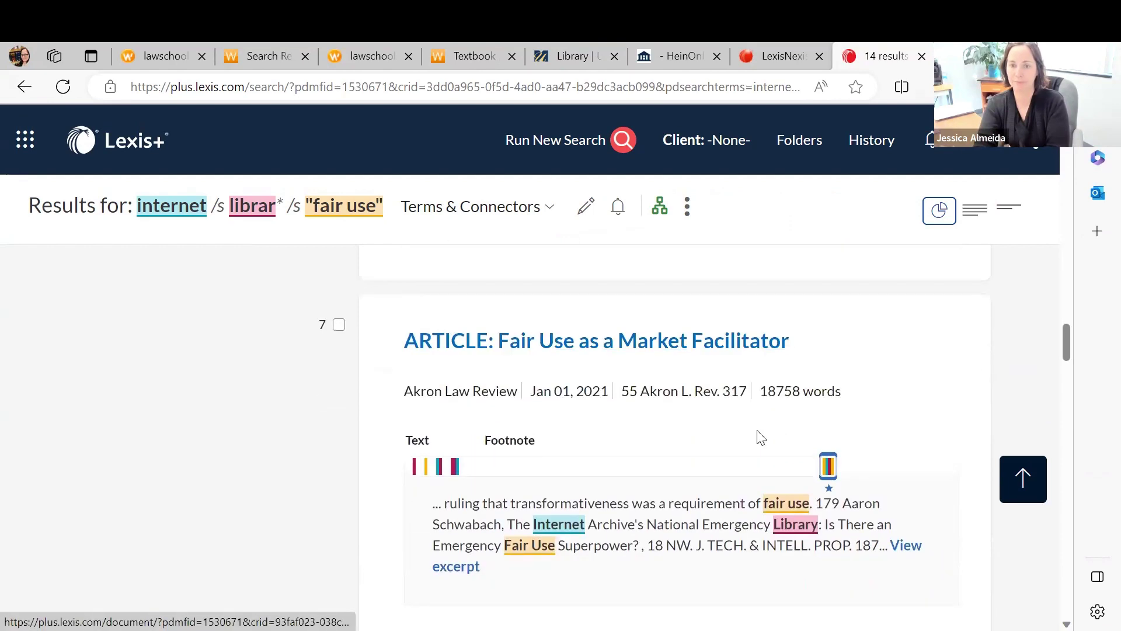
scroll(761, 438, "down", 6)
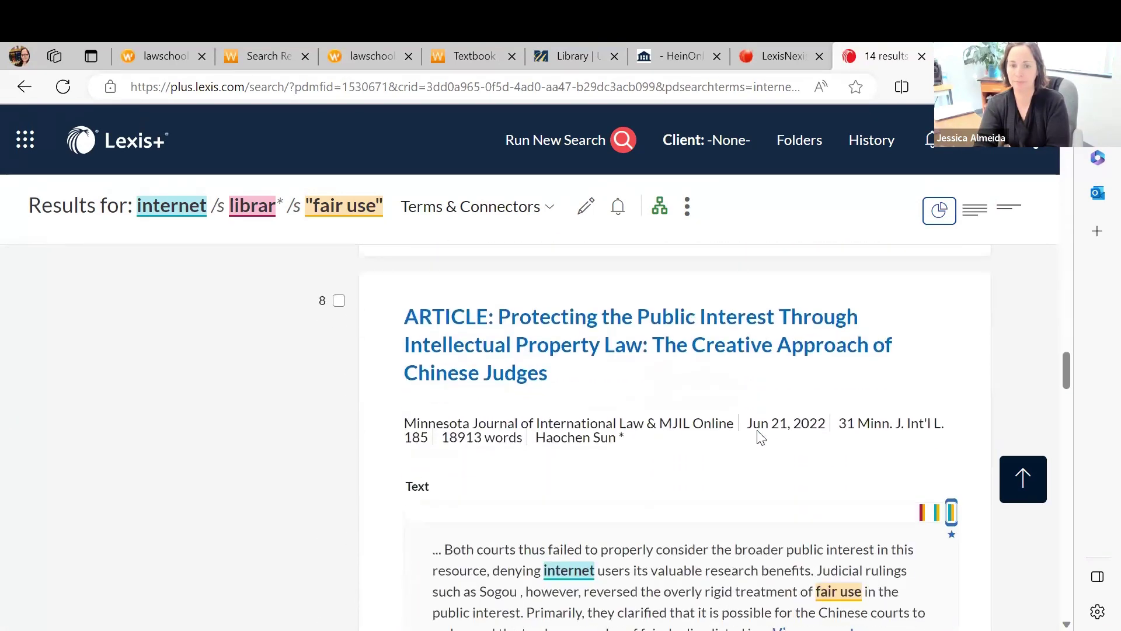
scroll(759, 437, "down", 1)
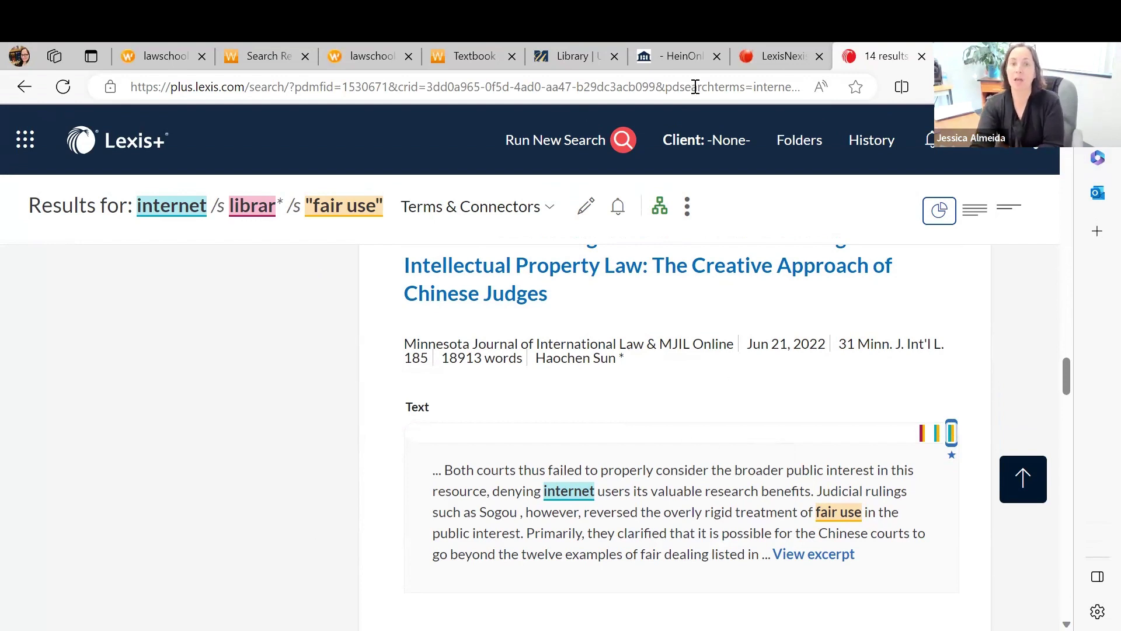
- Switch to HeinOnline and open its advanced search form for all subscribed databases
left_click(580, 59)
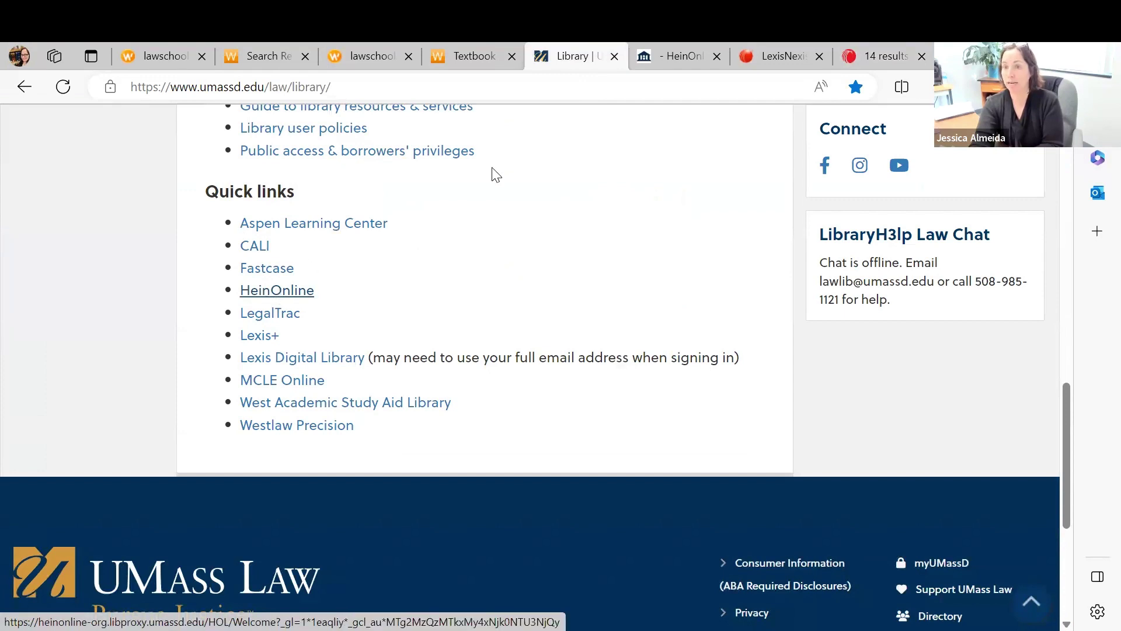
left_click(691, 52)
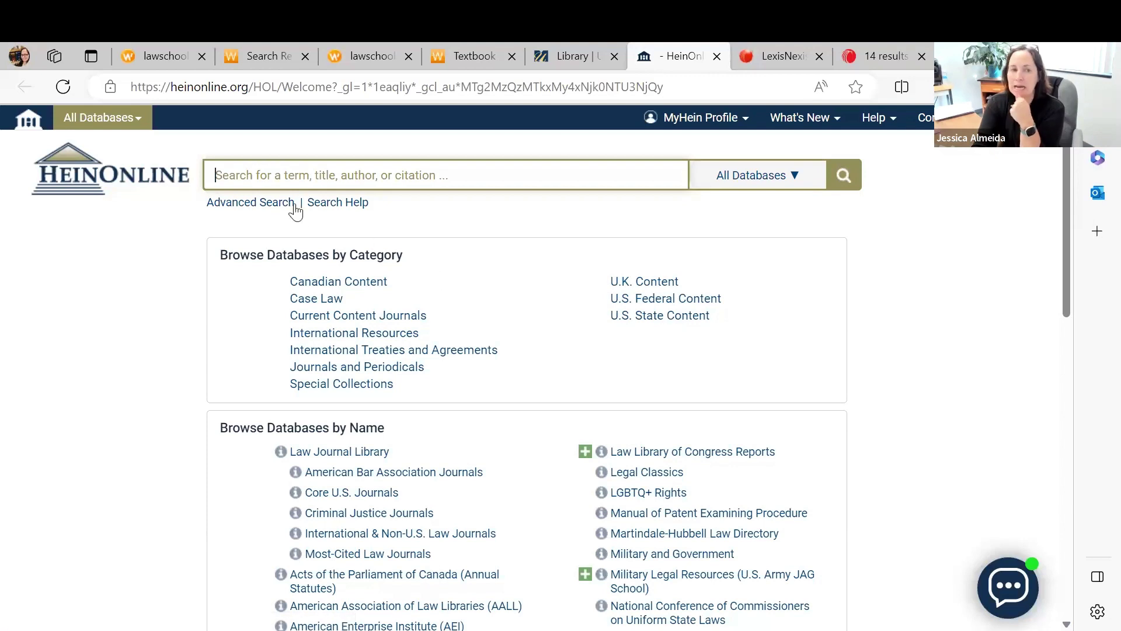
left_click(236, 205)
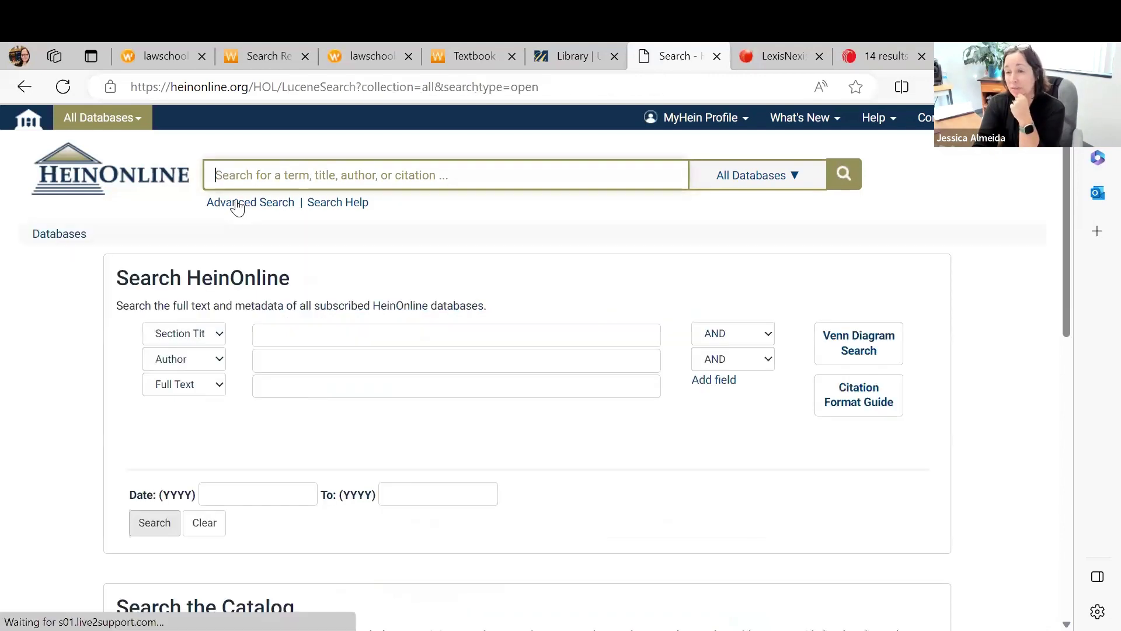
scroll(339, 277, "down", 1)
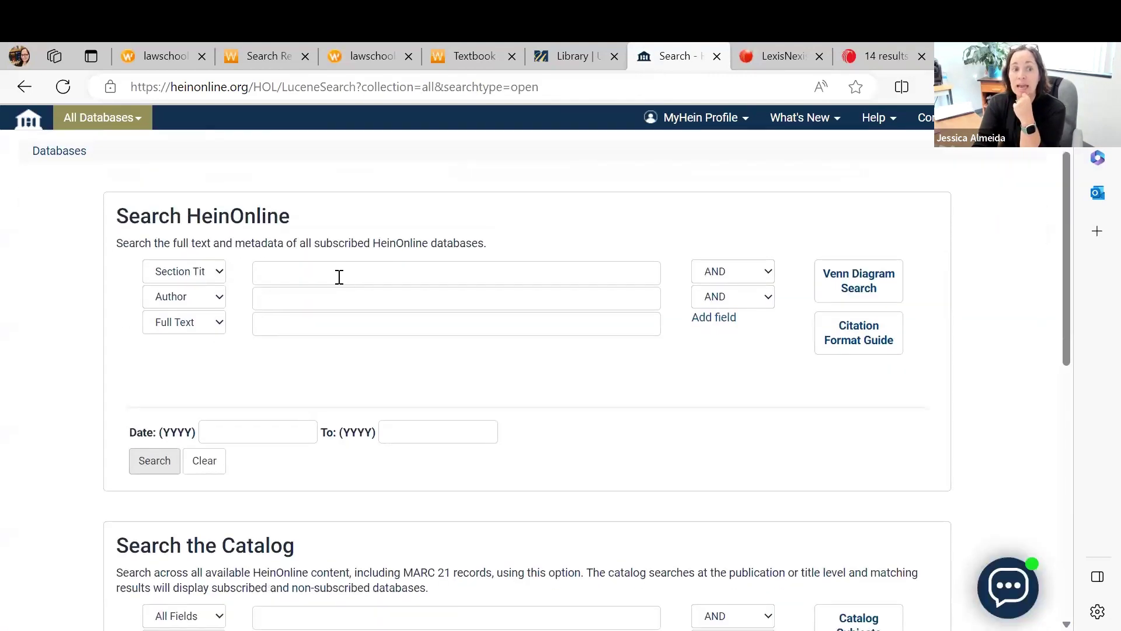
- Search HeinOnline for "shadow libraries" in the section title combined by AND with "copyright publishers" in the full text
left_click(329, 276)
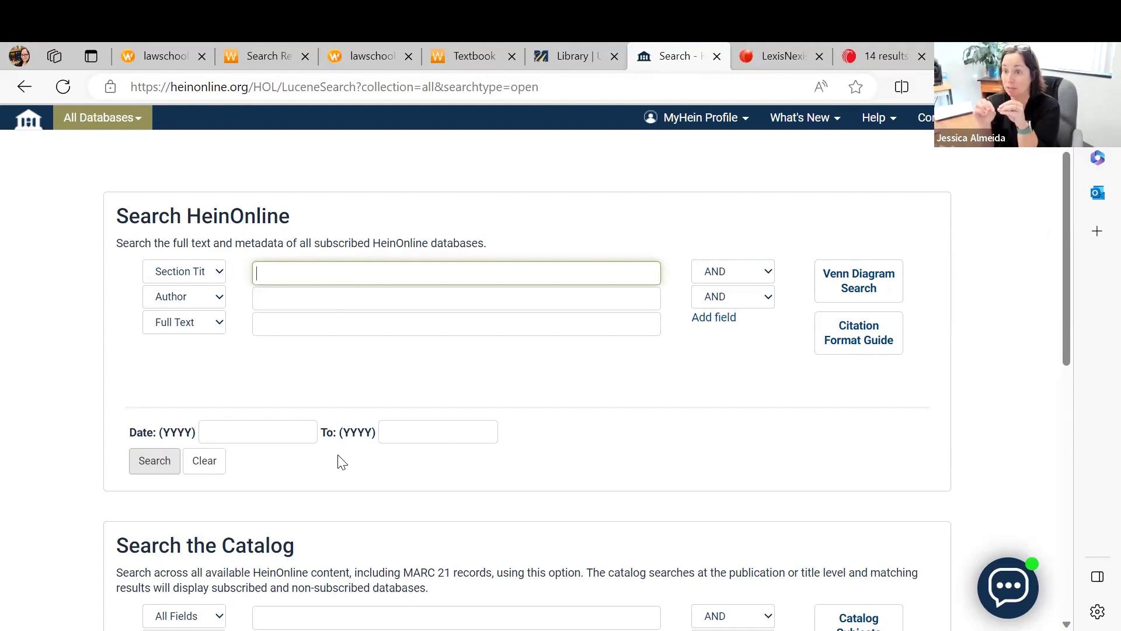
left_click(335, 327)
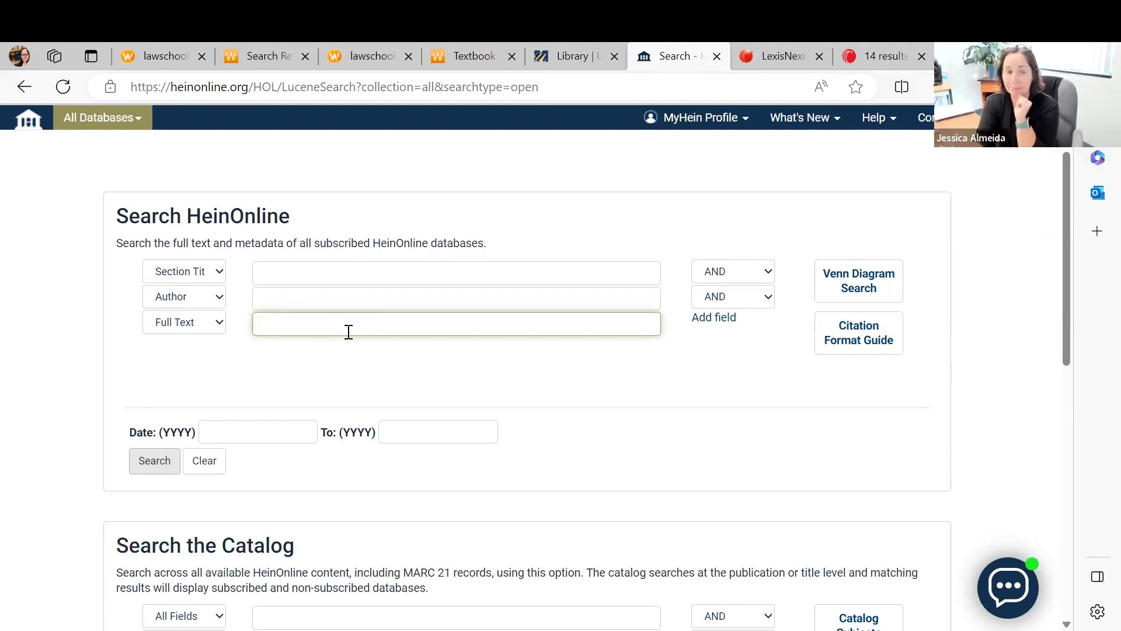
left_click(390, 267)
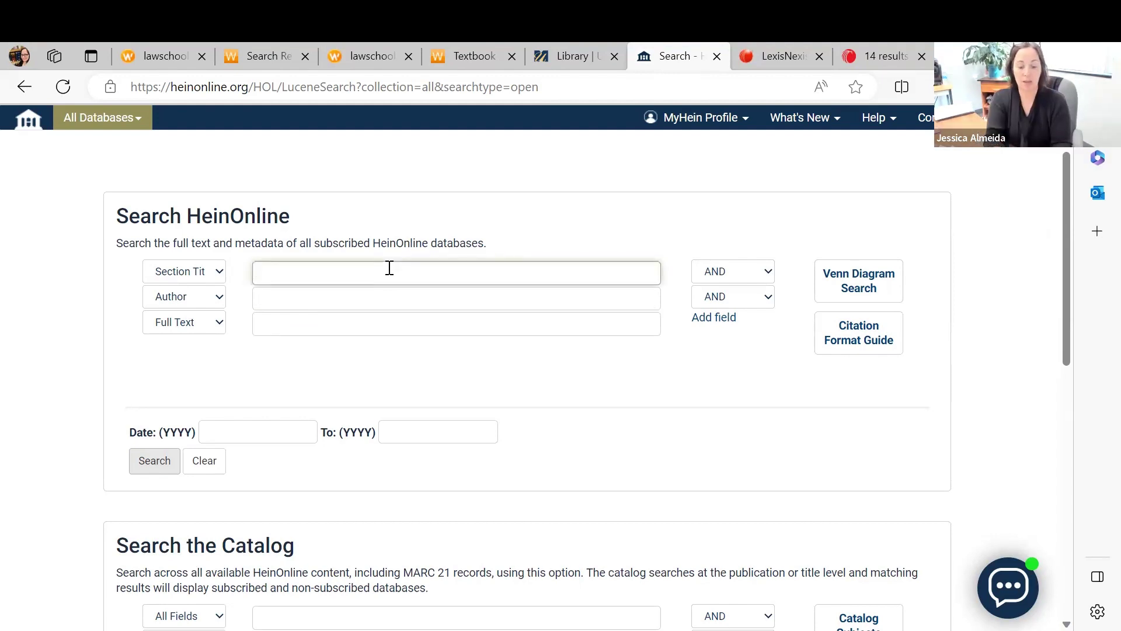
type("shadow l")
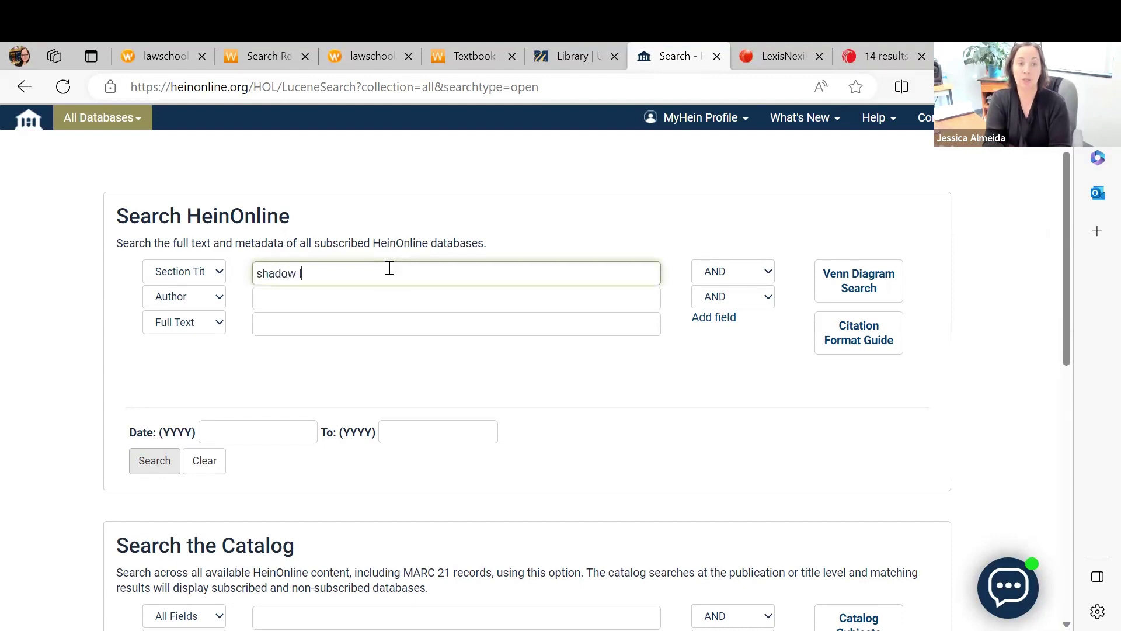
type("ibrrries")
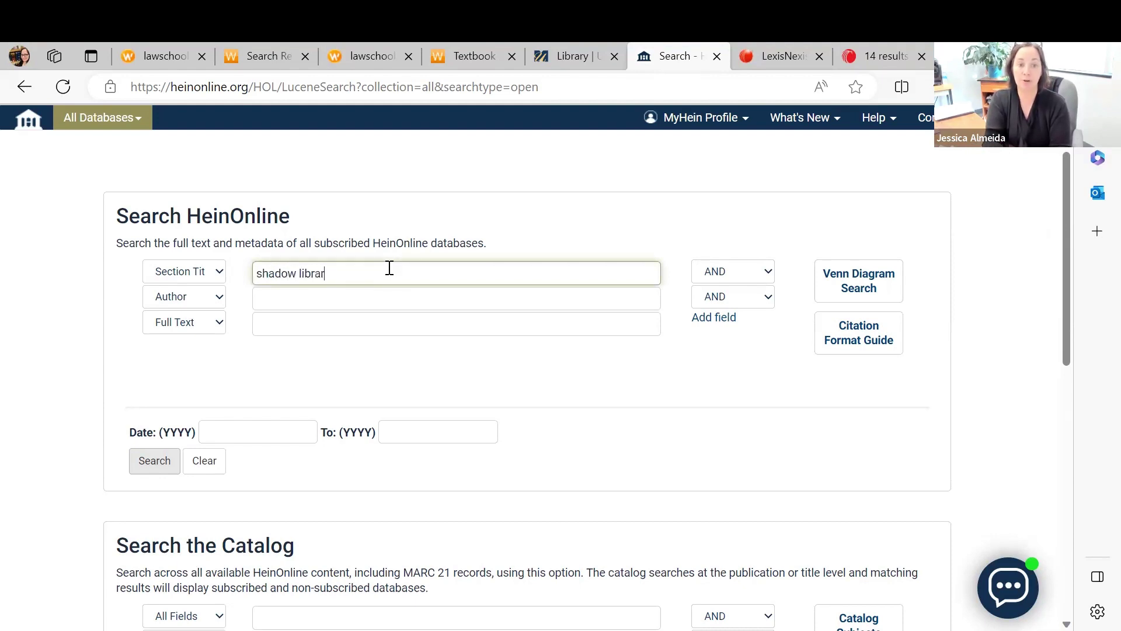
left_click(418, 321)
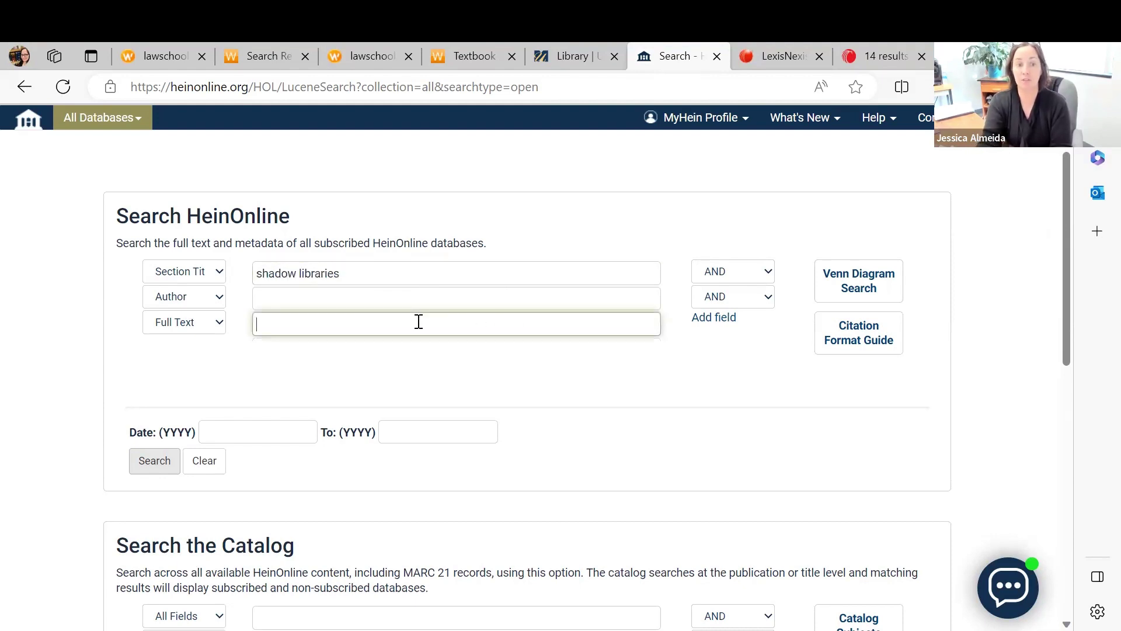
type("copyrig")
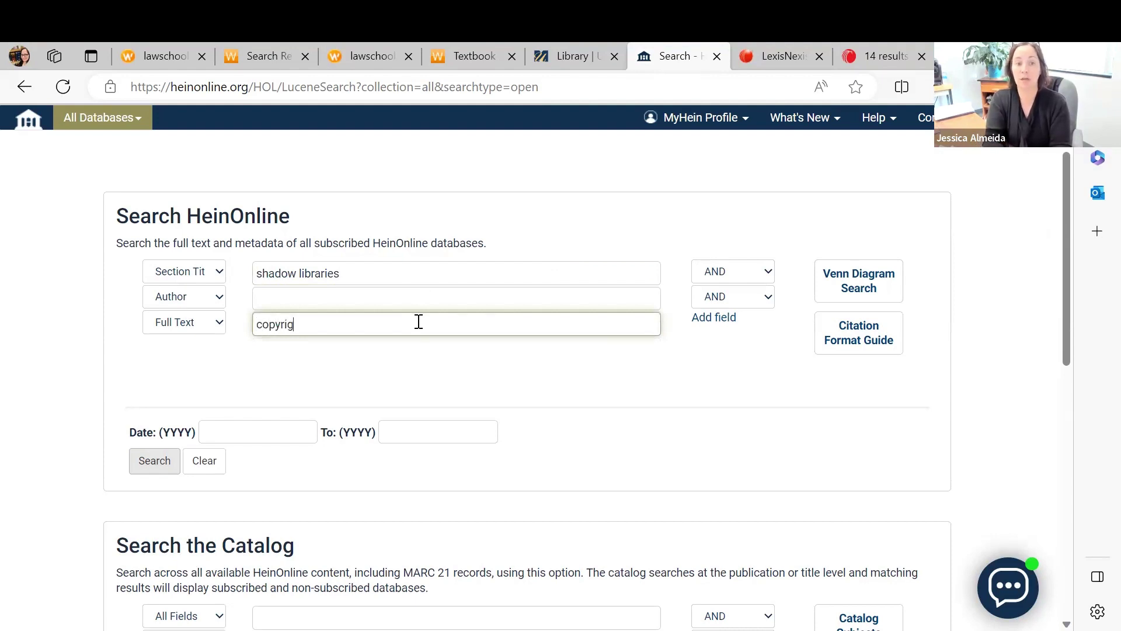
type("ht publishers")
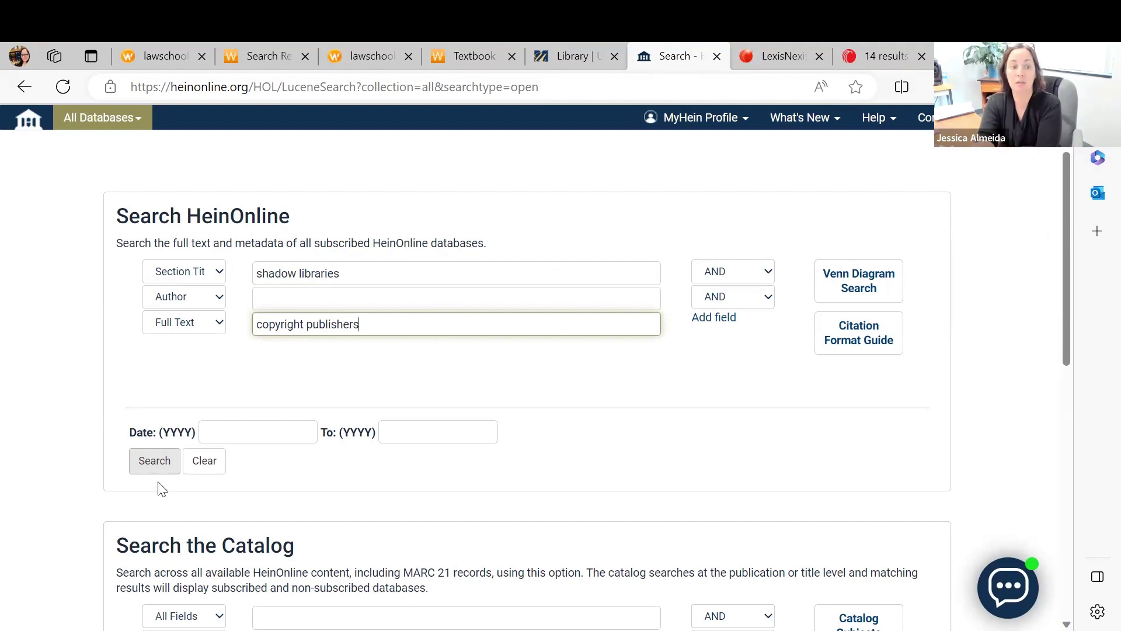
left_click(154, 462)
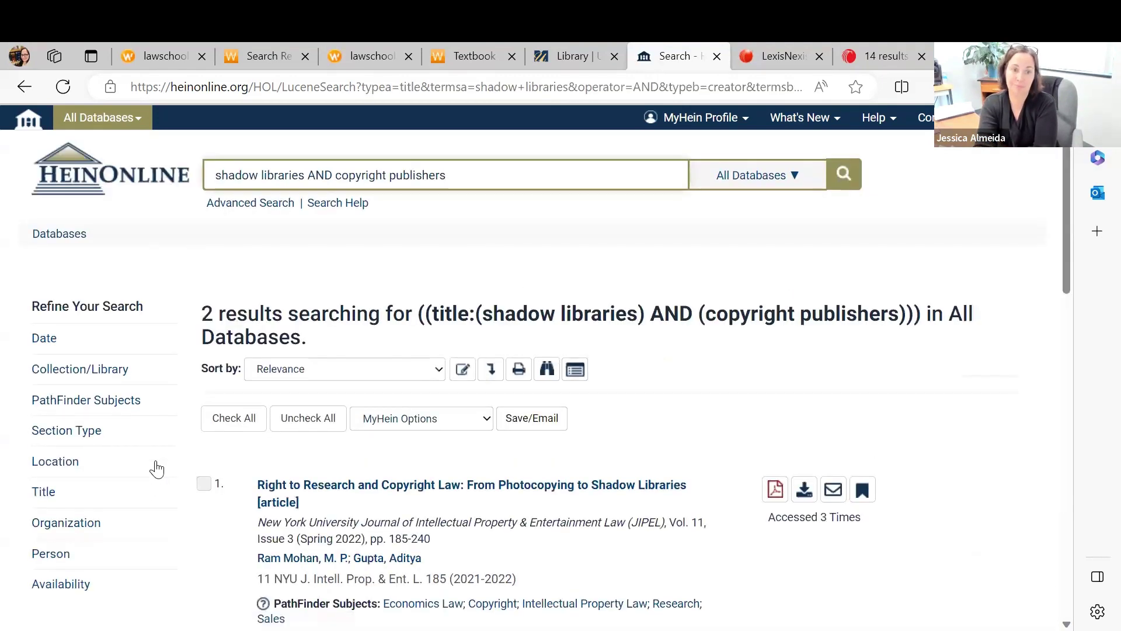
- Examine the HeinOnline results, checking each article's title, journal, PathFinder subjects and matching text for relevance
scroll(704, 370, "down", 4)
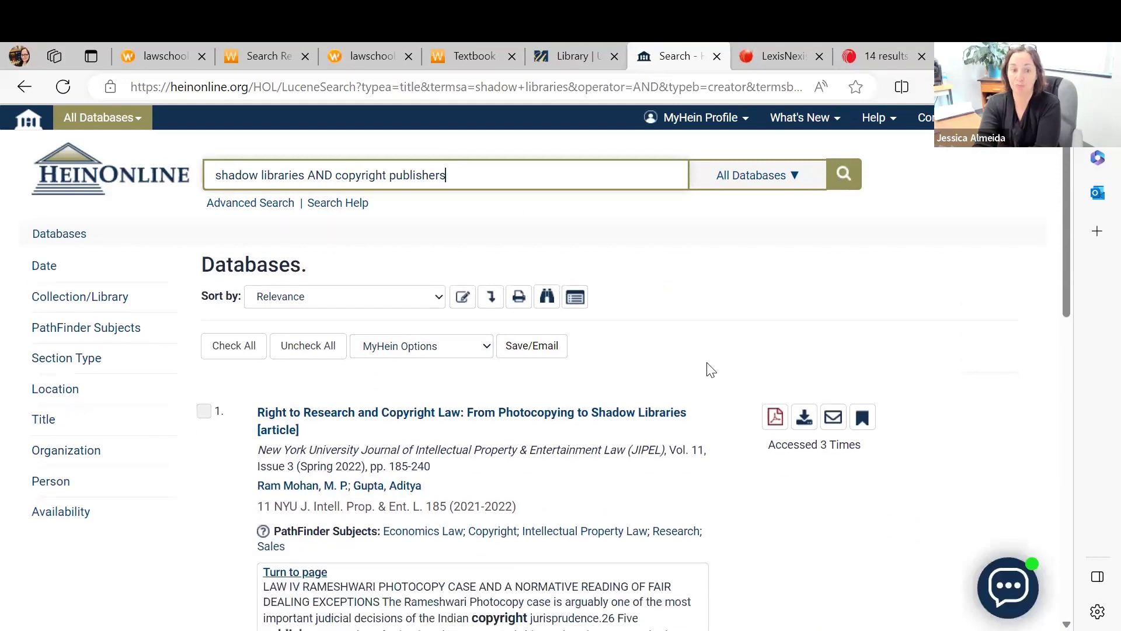
scroll(711, 370, "up", 3)
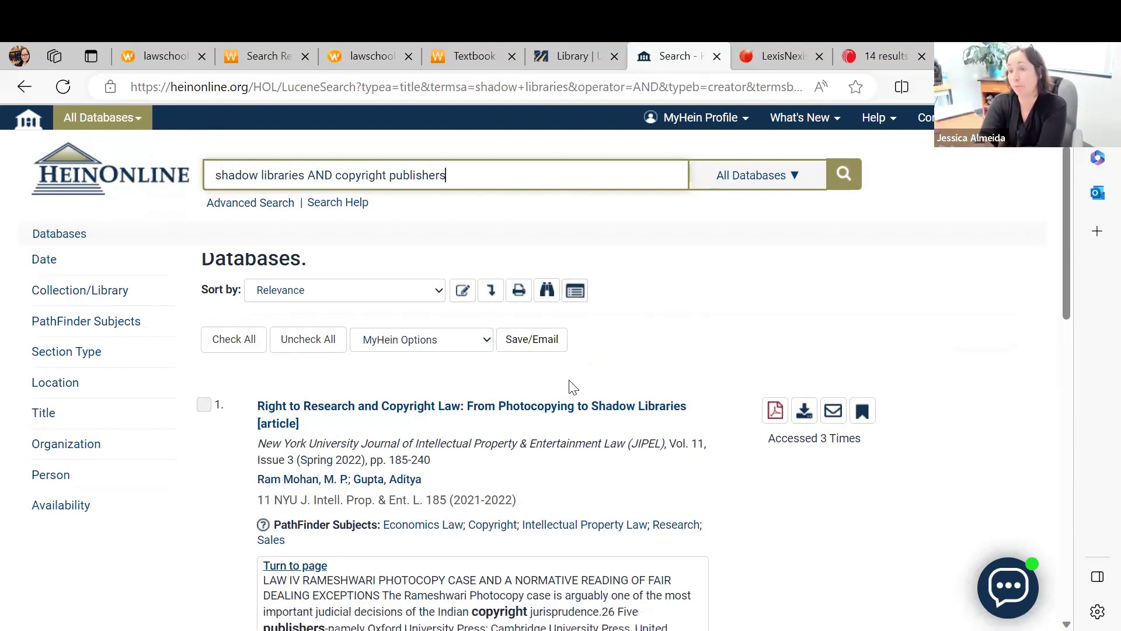
scroll(569, 387, "down", 1)
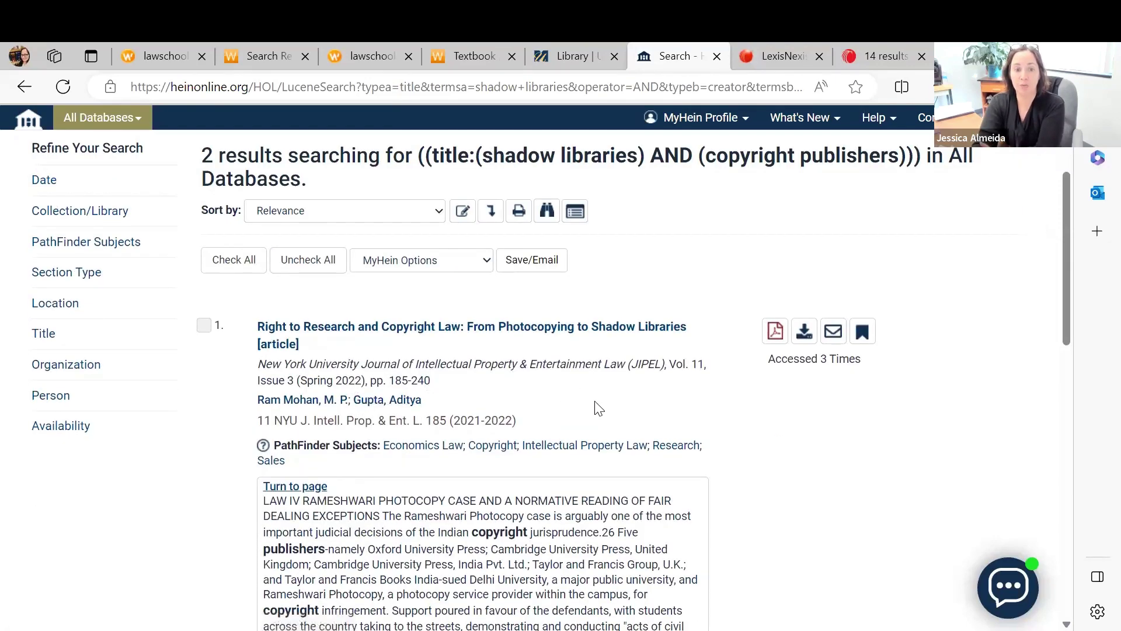
scroll(598, 408, "down", 1)
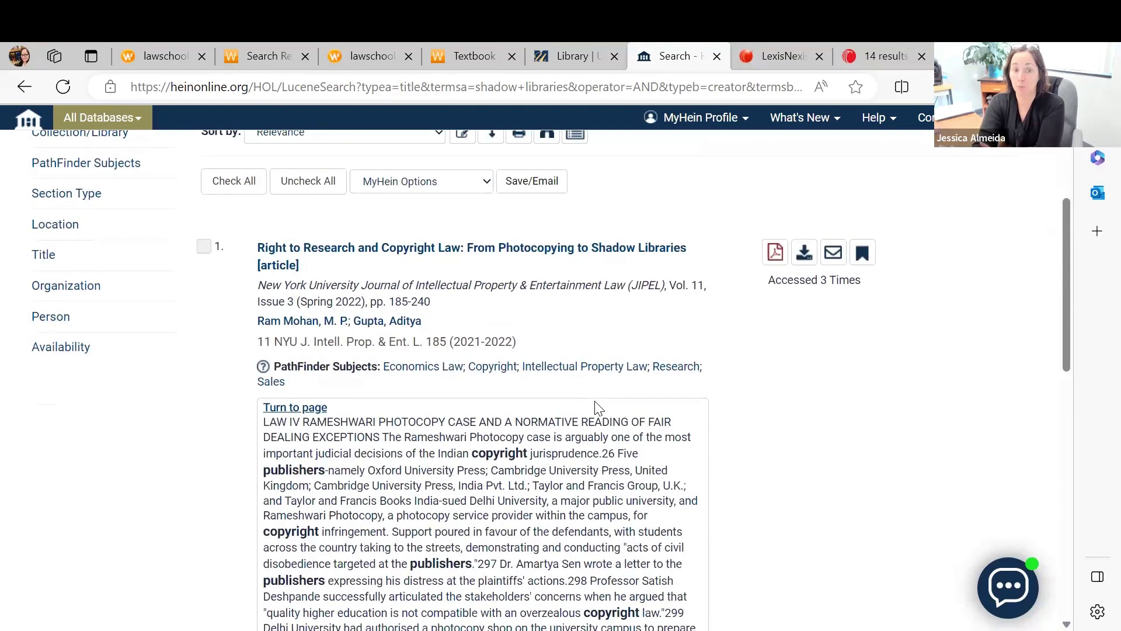
scroll(598, 408, "down", 6)
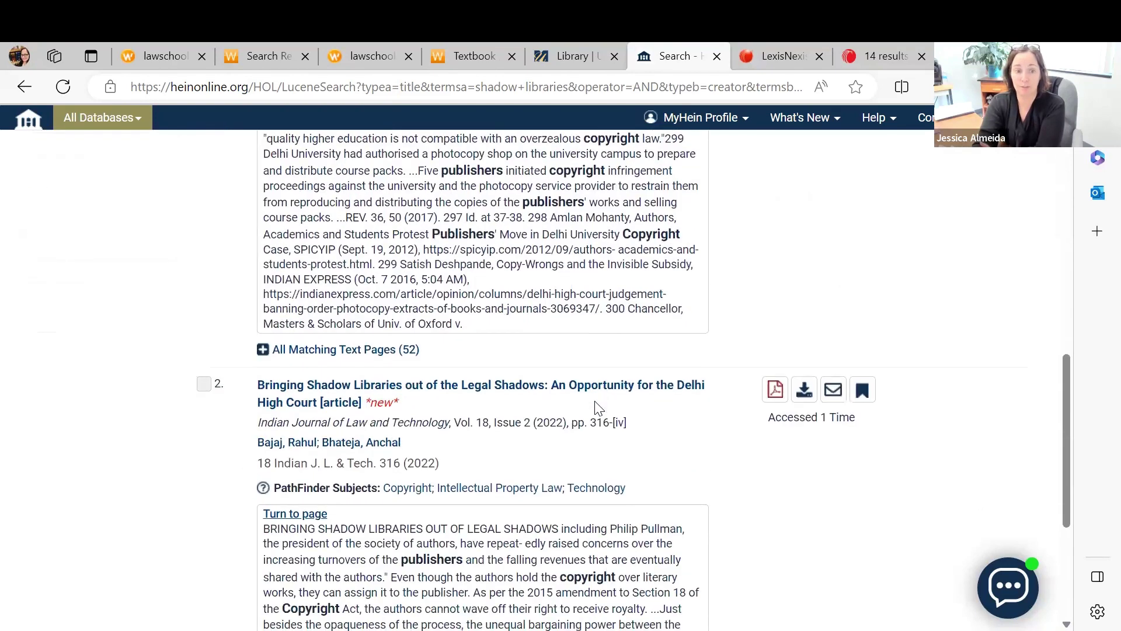
scroll(598, 408, "down", 1)
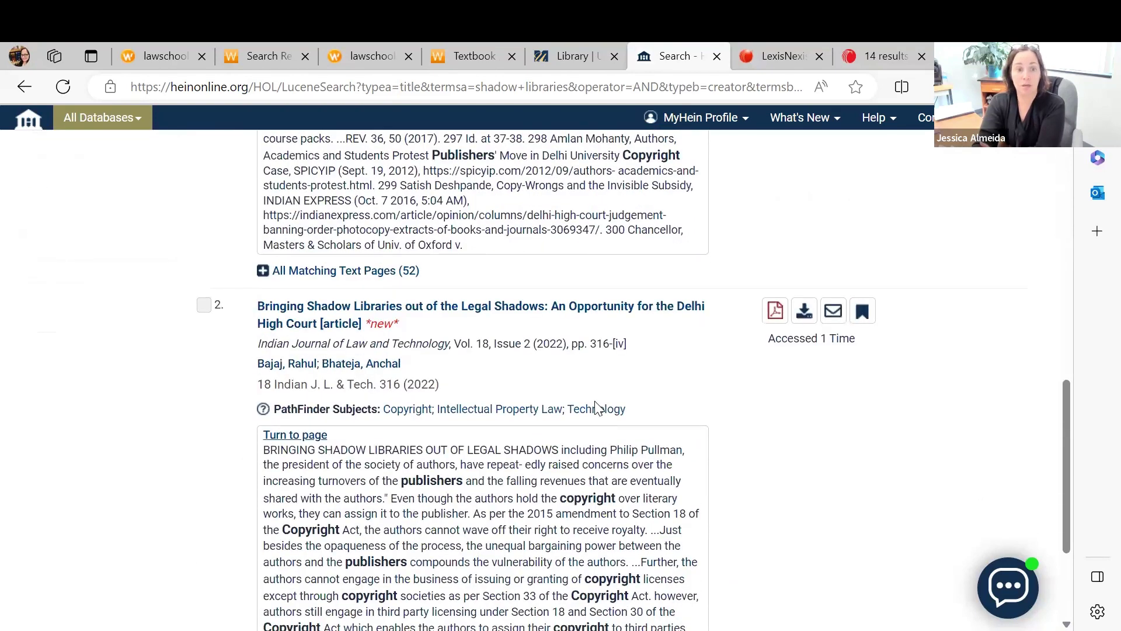
scroll(598, 408, "down", 3)
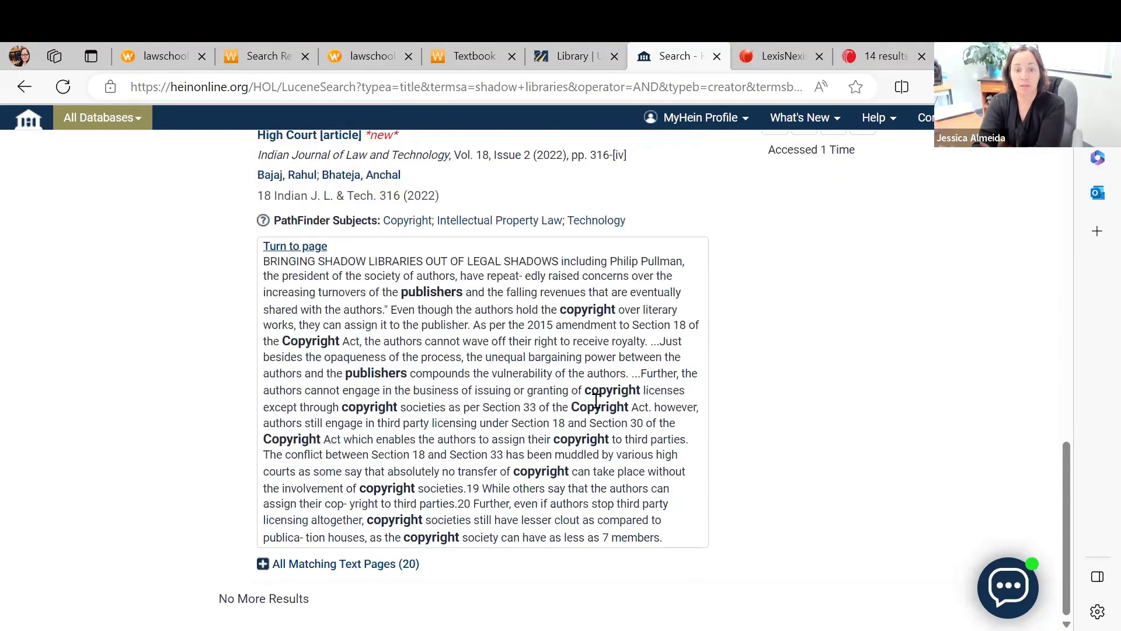
scroll(597, 401, "up", 10)
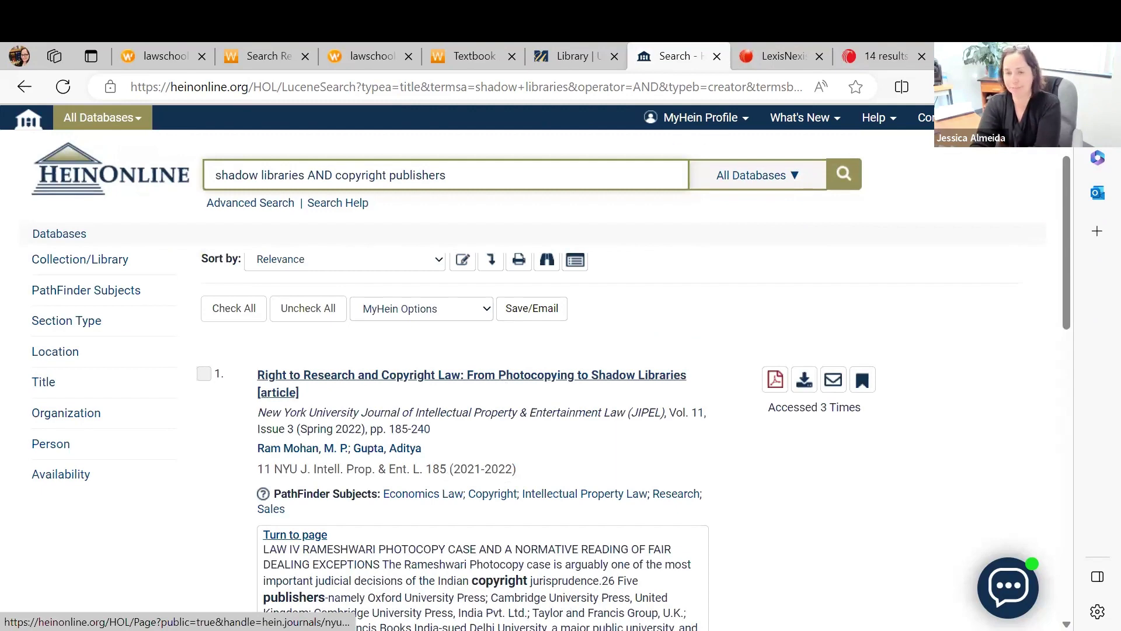
- Open the article "Right to Research and Copyright Law: From Photocopying to Shadow Libraries" and pick its Bluebook 21st ed. citation
left_click(350, 376)
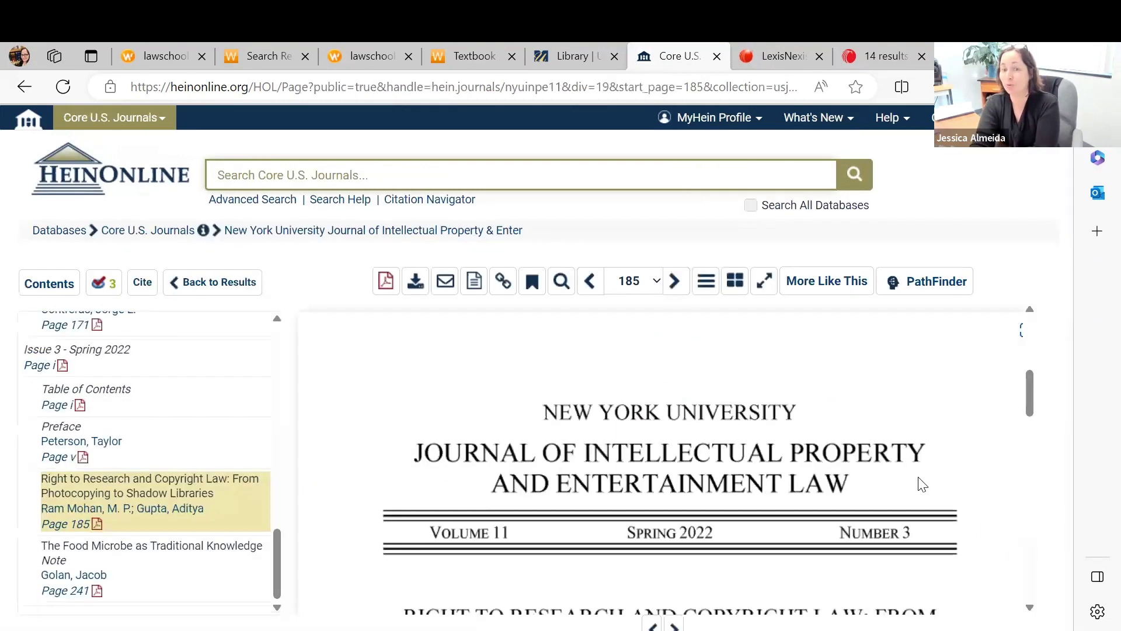
left_click(142, 282)
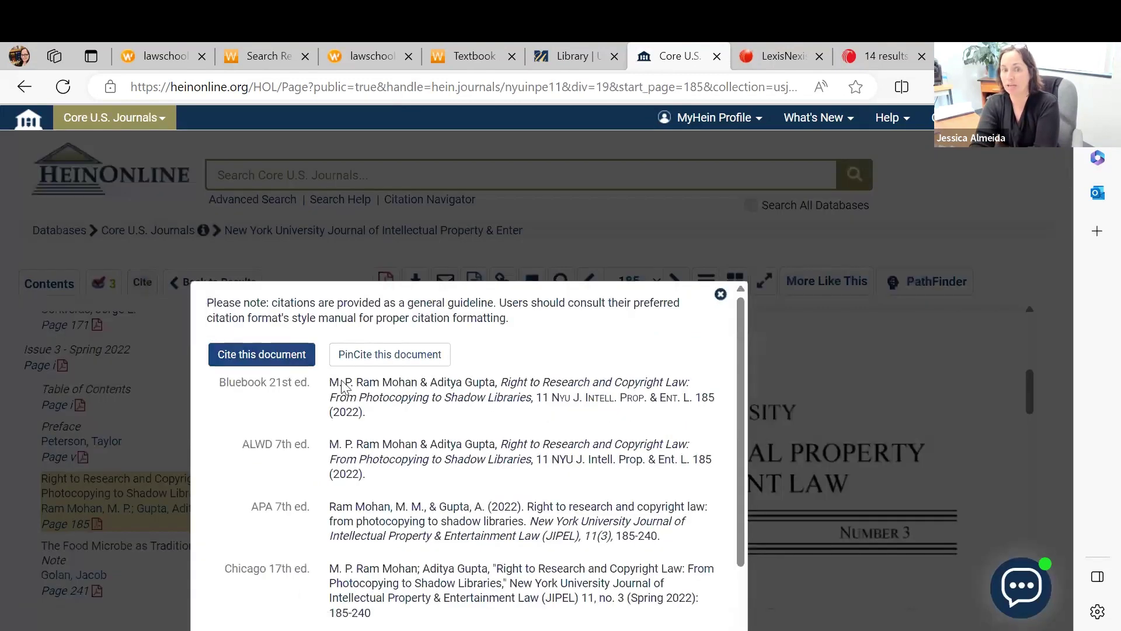
left_click(492, 394)
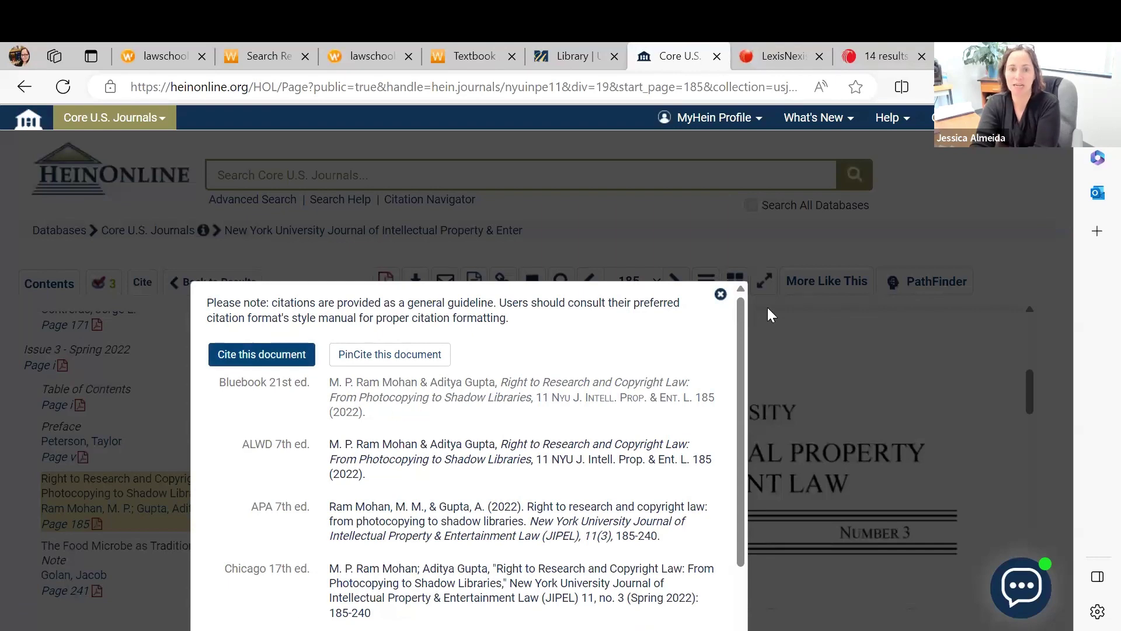
left_click(723, 296)
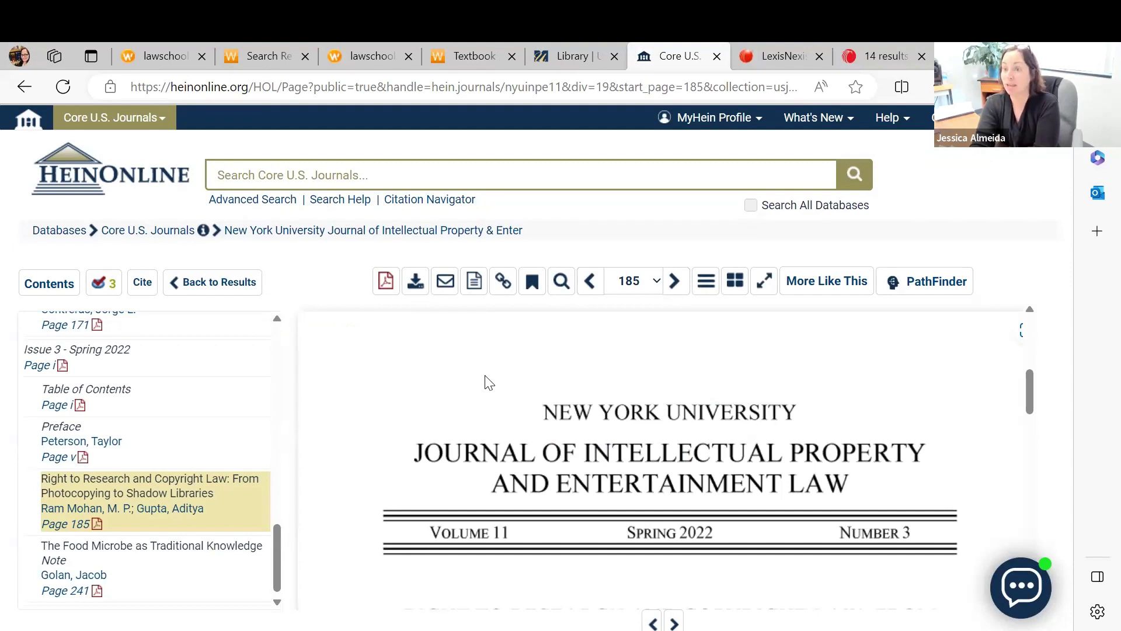
- View the article's opening page and select its full title in the issue's table of contents
scroll(489, 383, "up", 1)
scroll(489, 382, "down", 3)
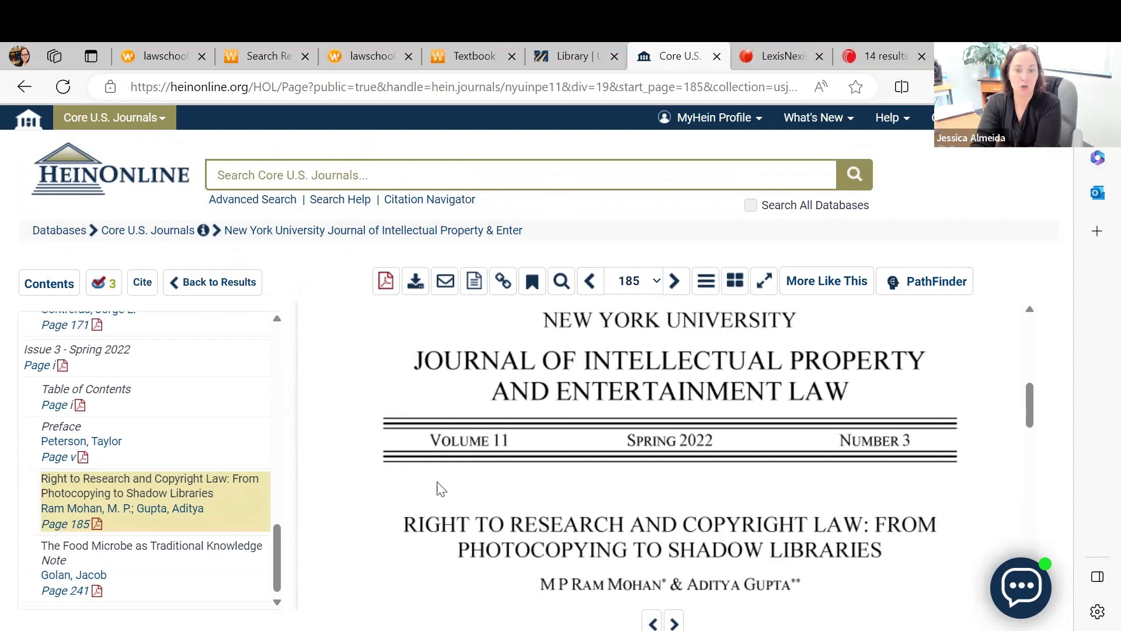
scroll(403, 447, "down", 2)
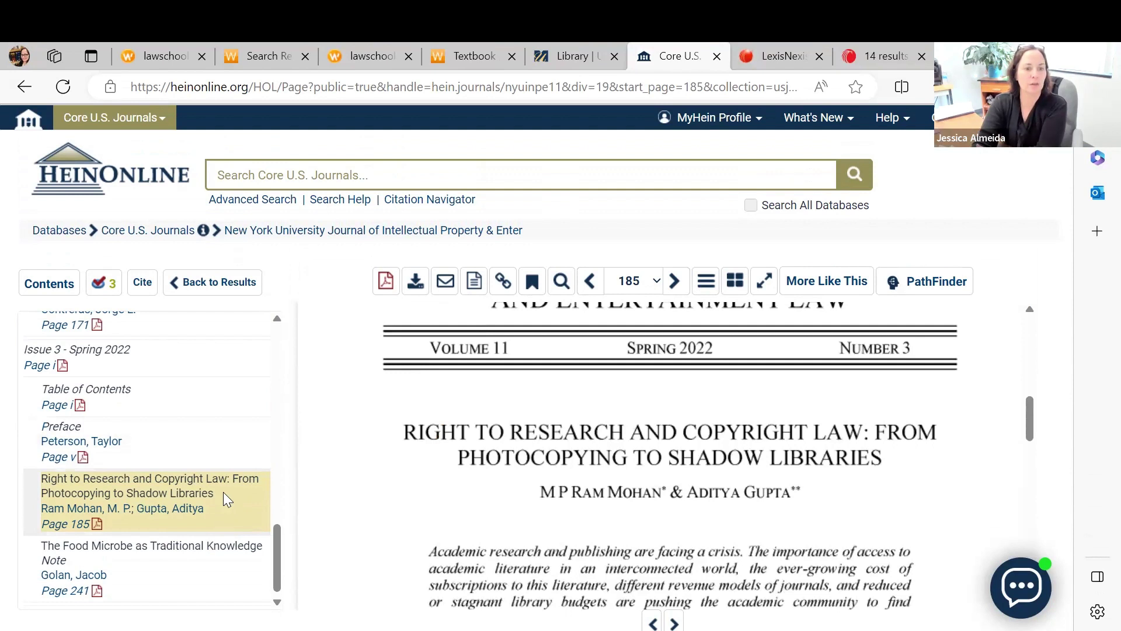
left_click_drag(223, 491, 55, 478)
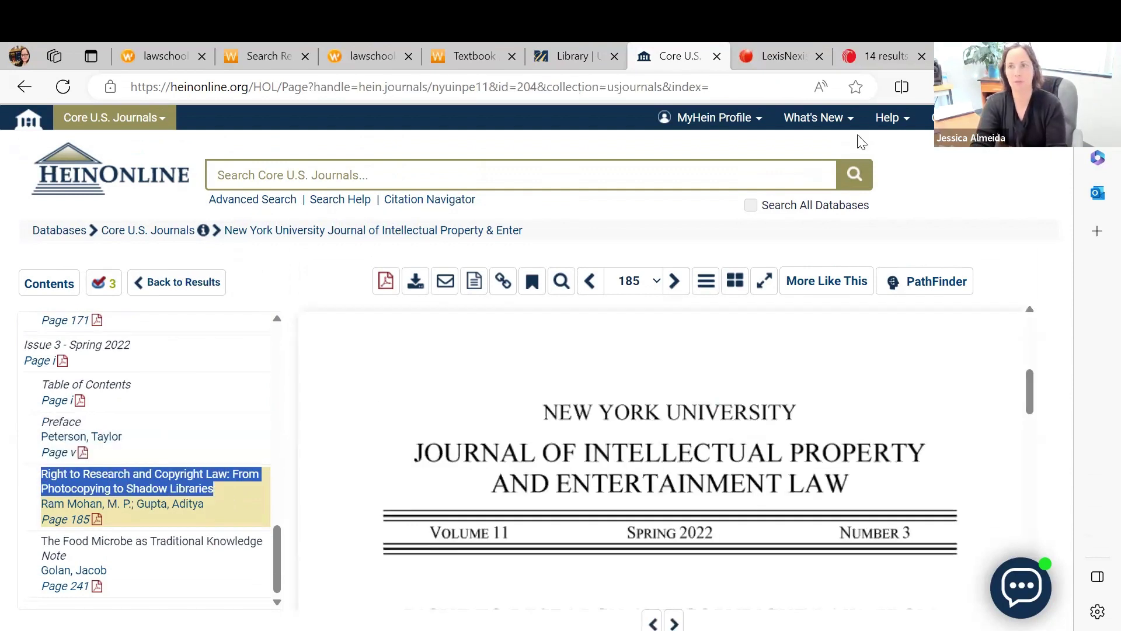
- Search the web for "google scholar" in a new browser tab and open the Google Scholar site from the results
left_click(945, 57)
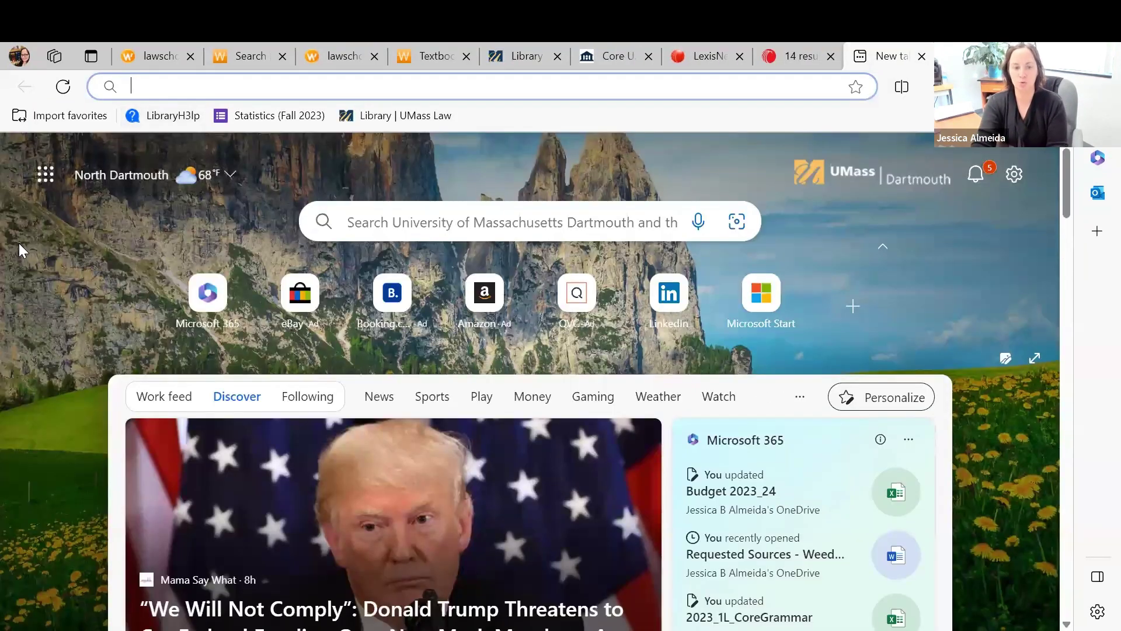
type("google shc")
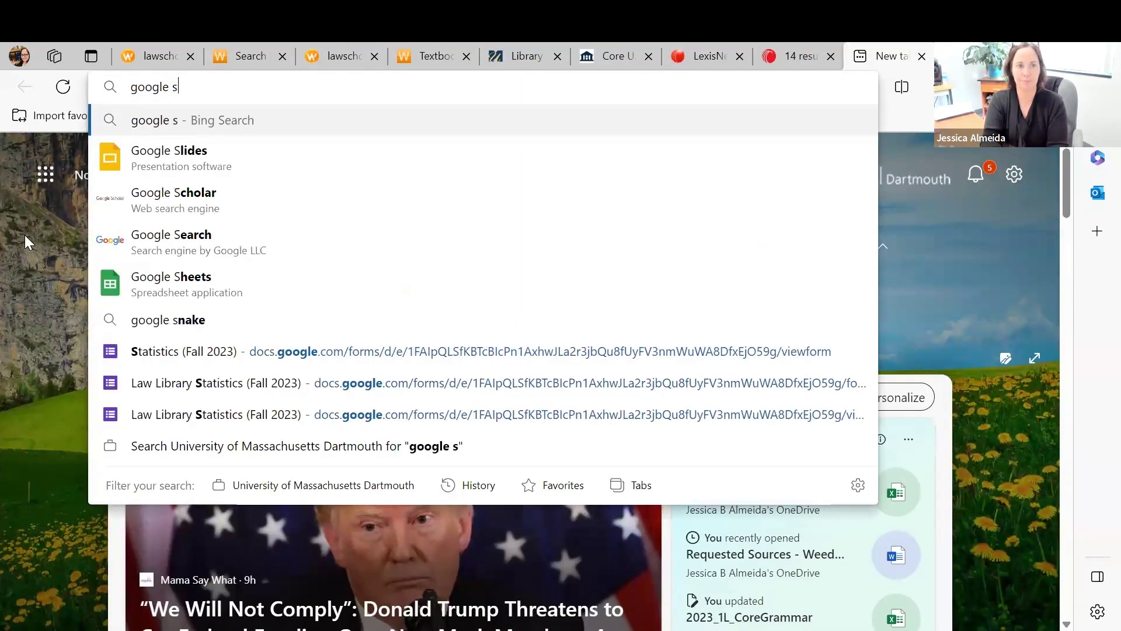
key("BackSpace")
key("BackSpace")
type("cholar")
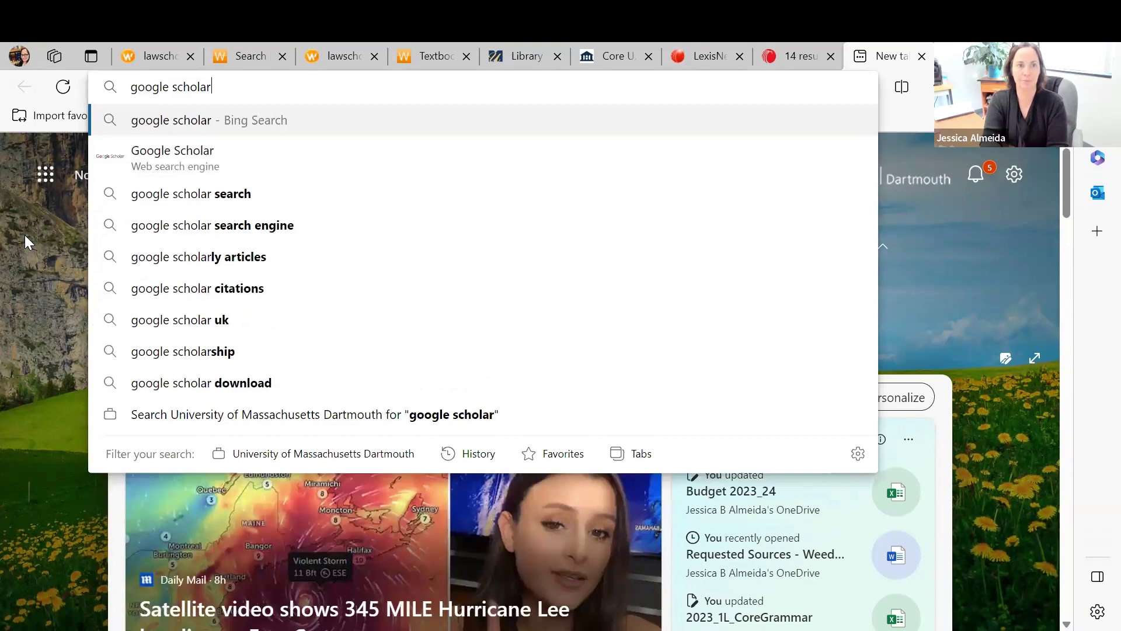
key("Return")
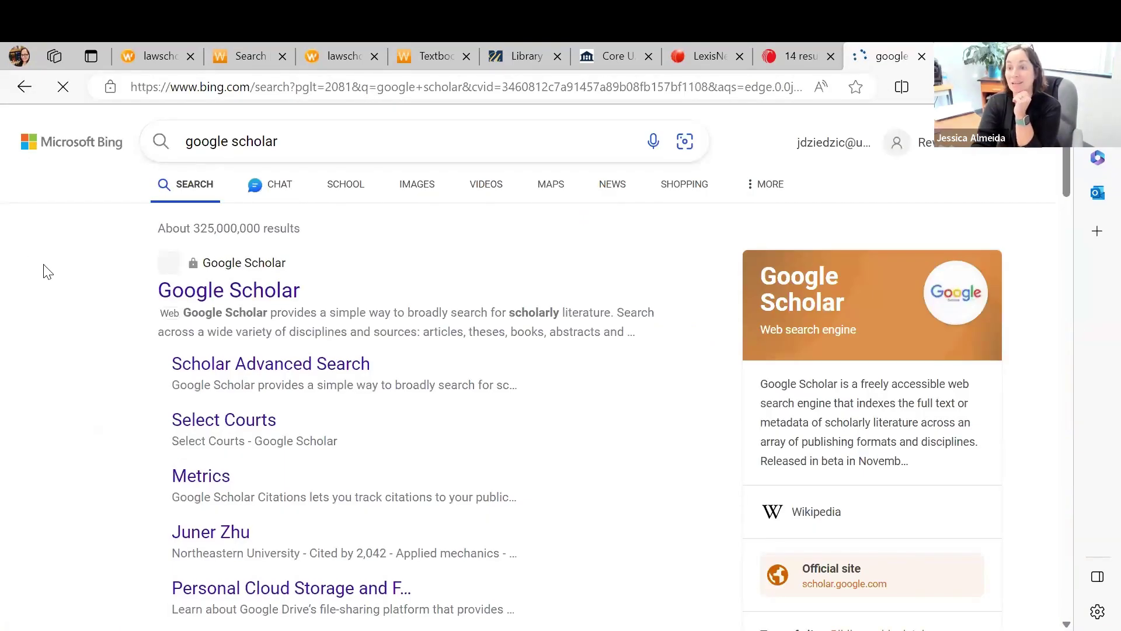
scroll(243, 489, "down", 4)
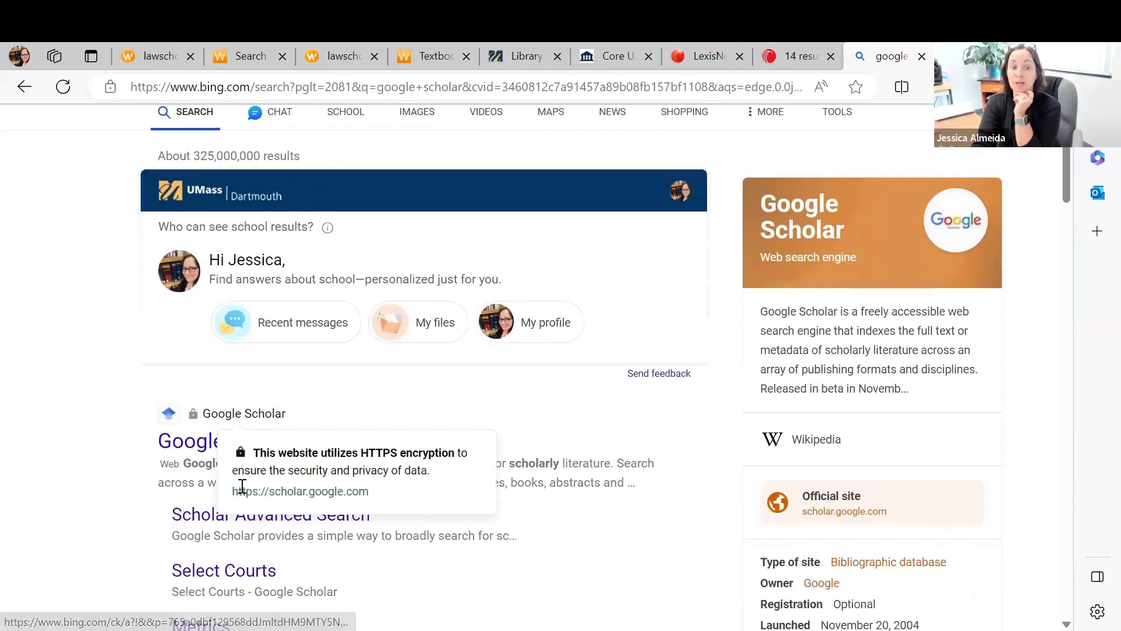
left_click(233, 282)
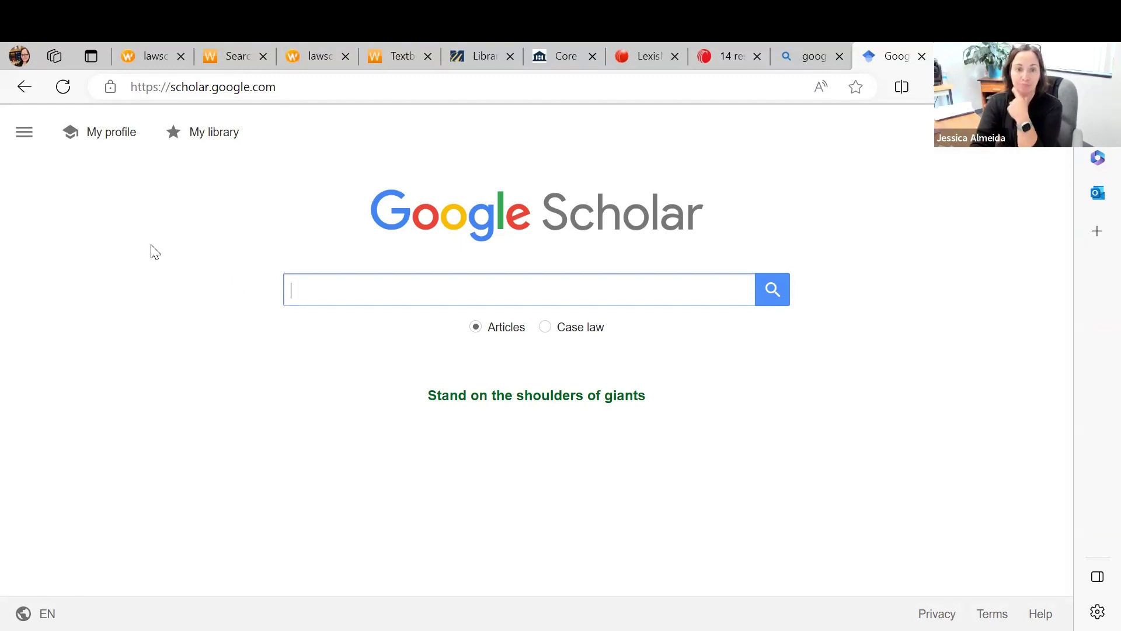
- Search Google Scholar for "Right to Research and Copyright Law: From Photocopying to Shadow Libraries" and open the list of works citing the article
key("ctrl+v")
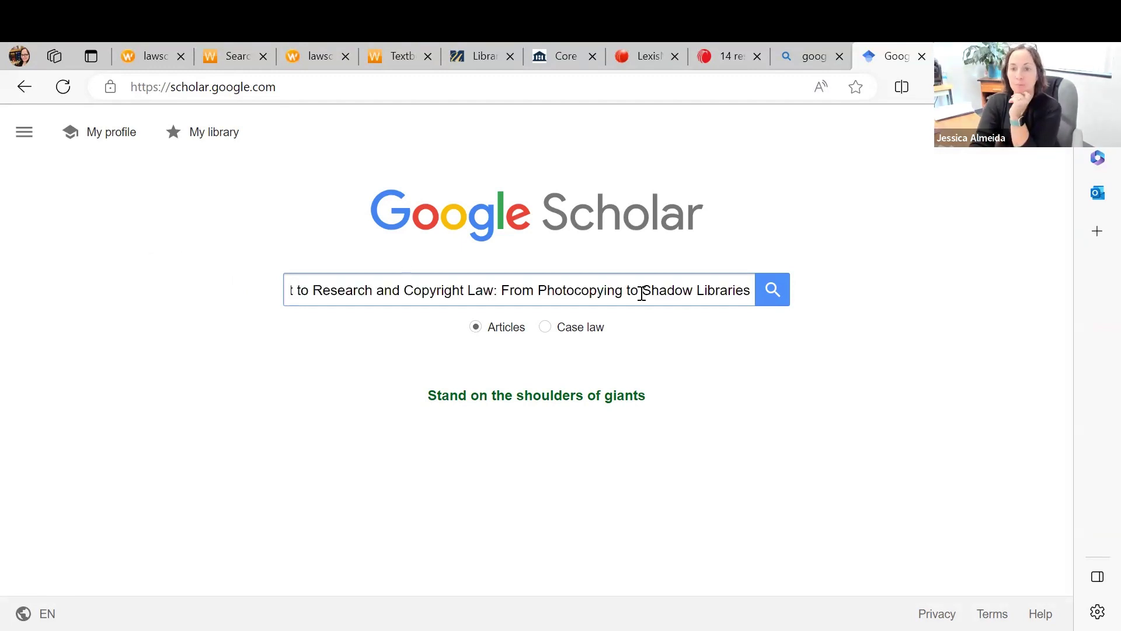
left_click(768, 295)
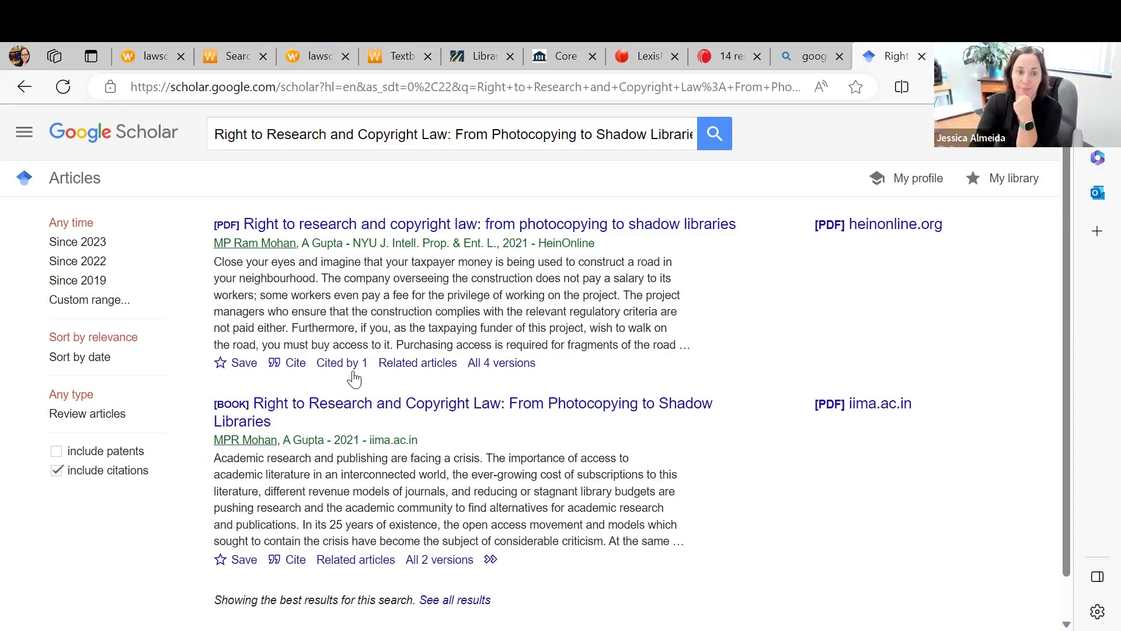
left_click(336, 367)
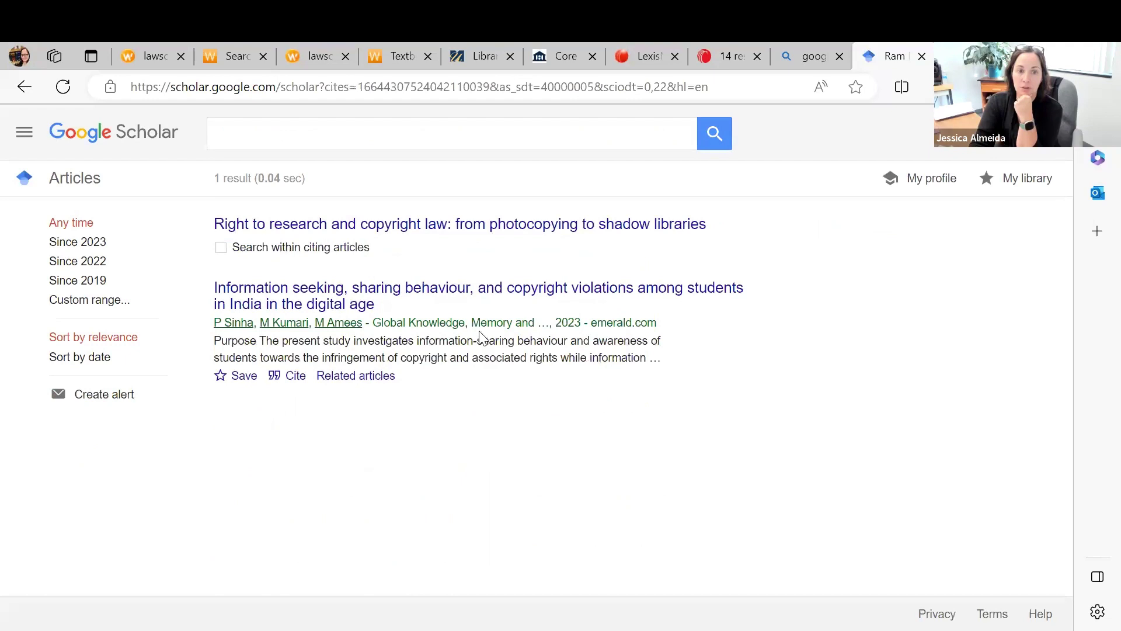